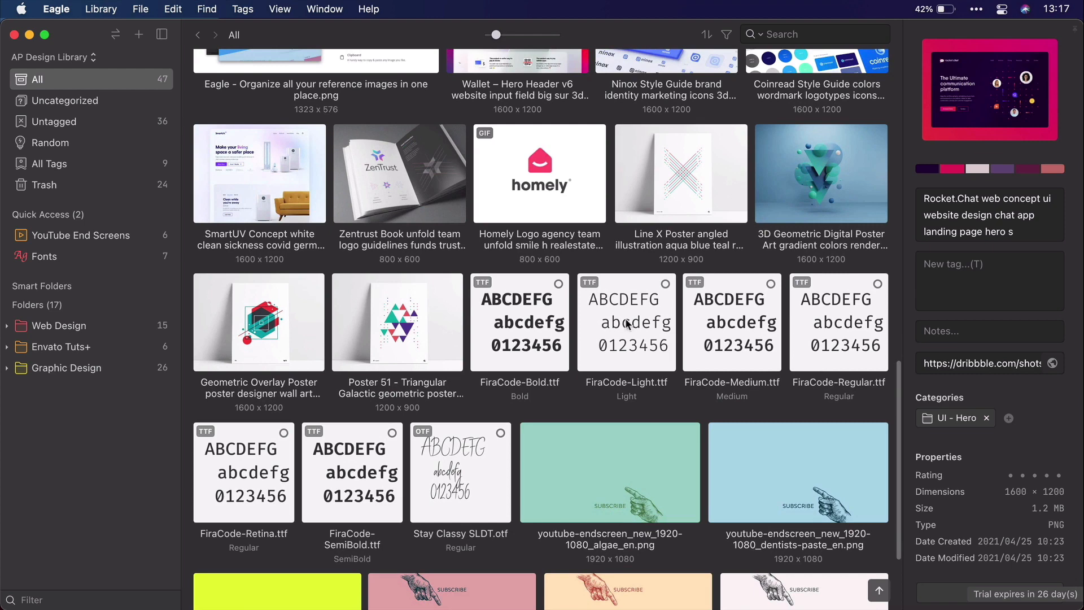
scroll(628, 324, down, 3)
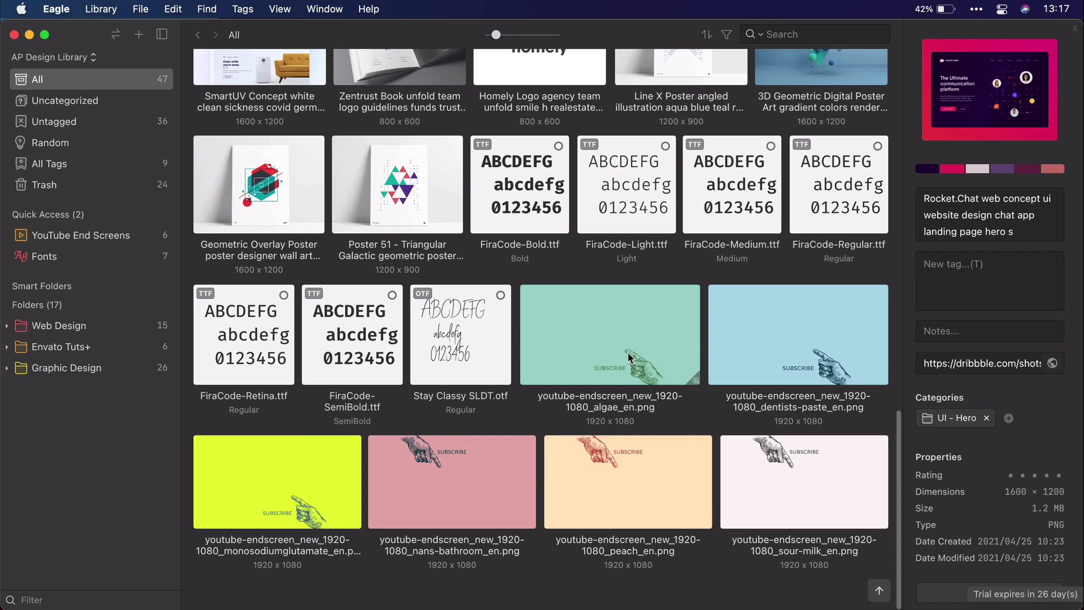
scroll(628, 356, up, 15)
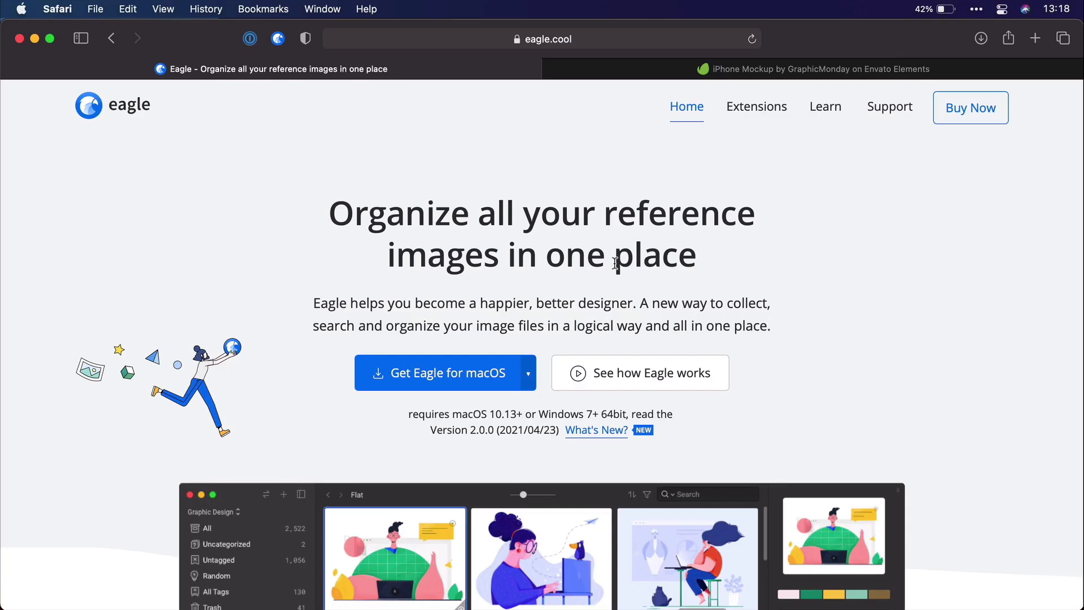
Look at the saving options for the "collect images from websites" illustration on the eagle.cool page, then dismiss them.
scroll(614, 265, down, 15)
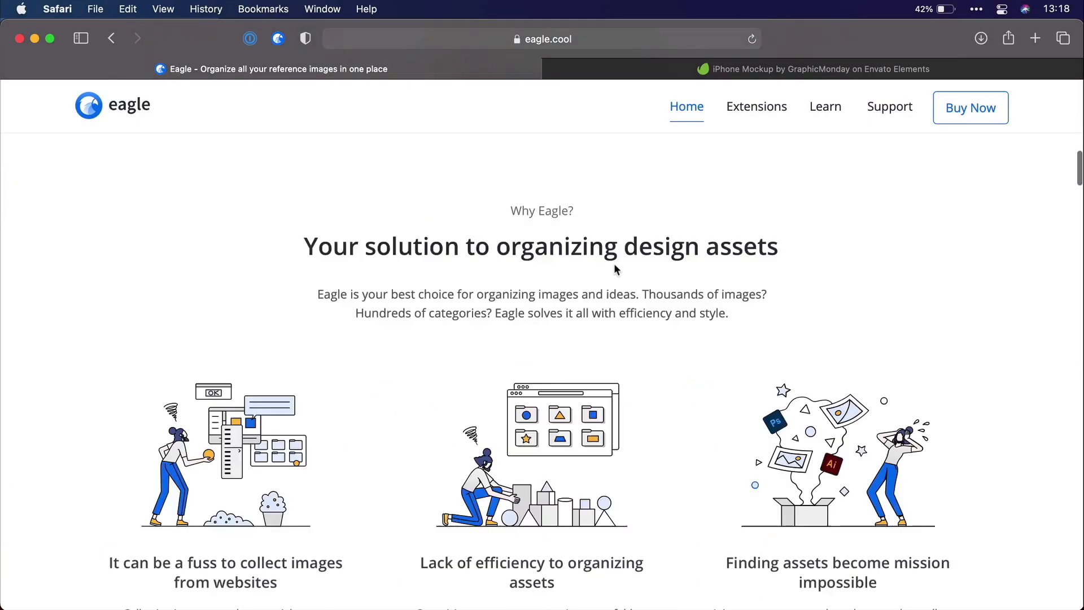
scroll(614, 266, up, 2)
scroll(613, 263, up, 4)
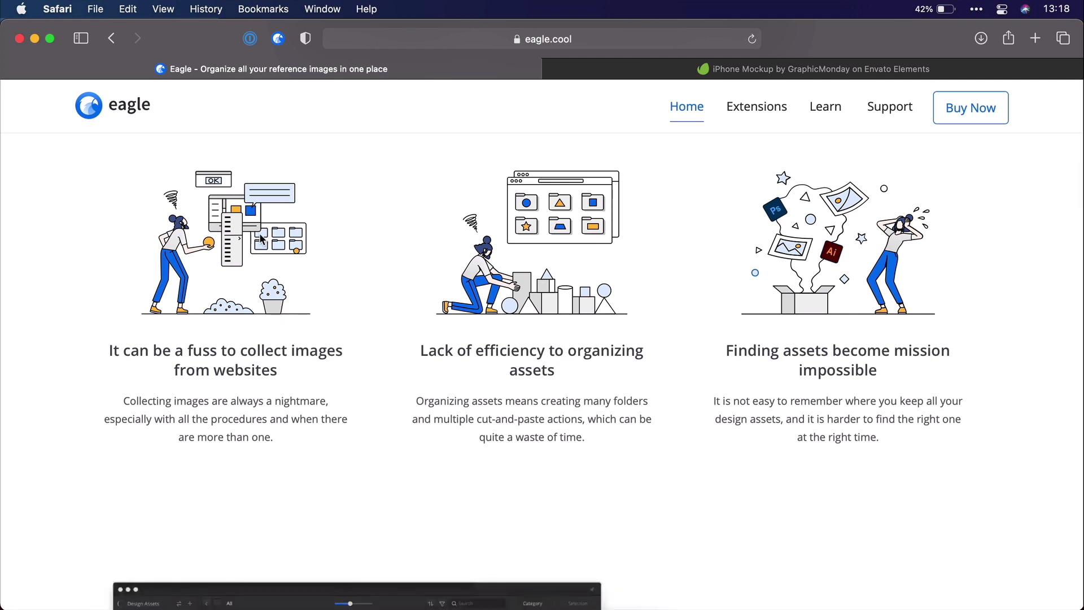
right_click(233, 220)
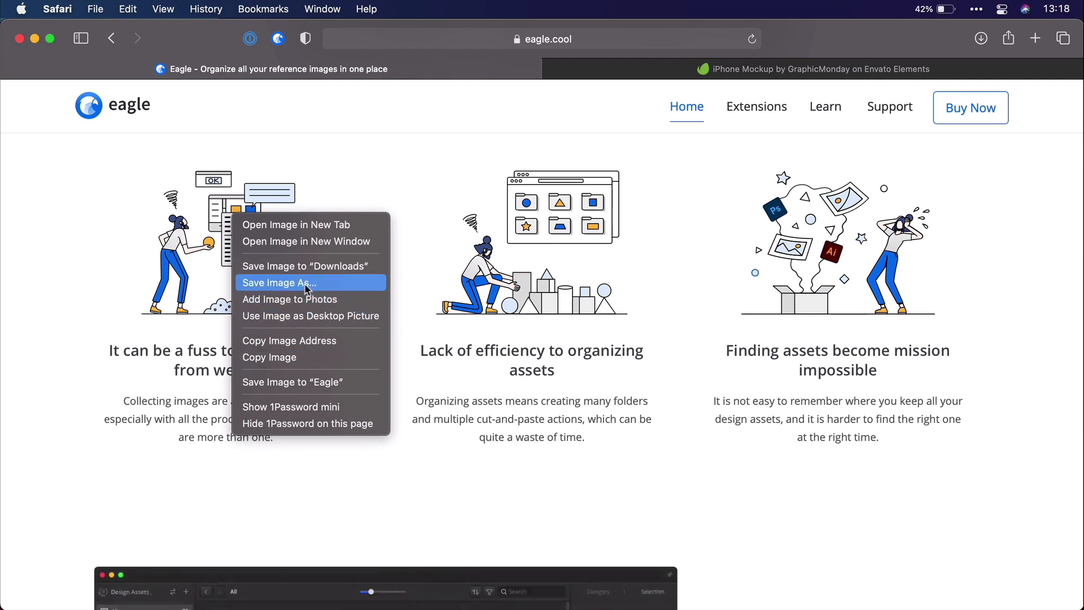
click(411, 271)
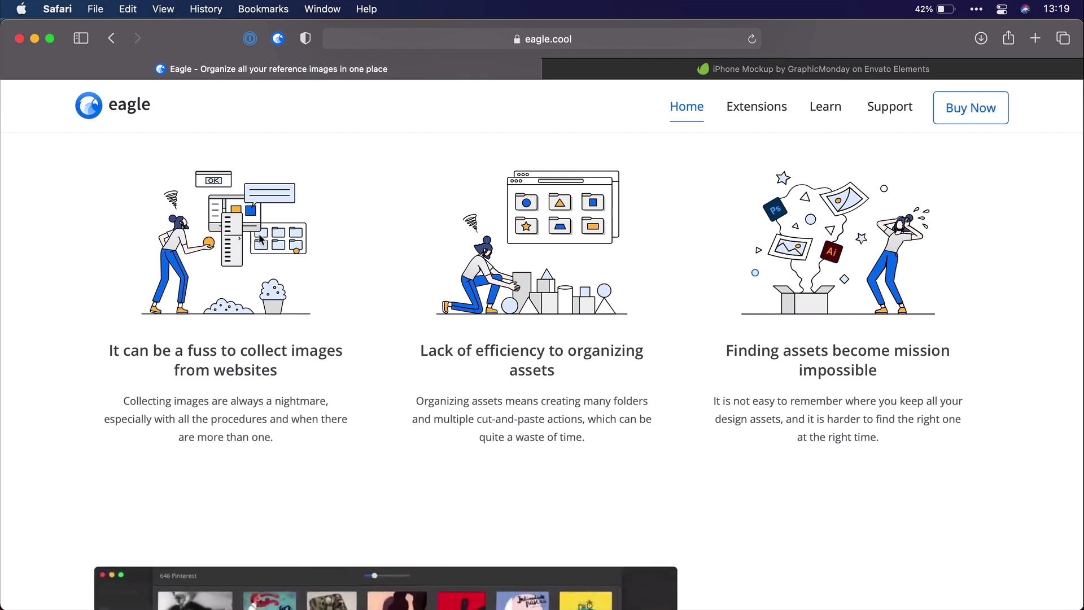
Save the "collect images from websites" illustration from eagle.cool to the Eagle library, then switch to Eagle to check it.
drag(292, 271, 253, 364)
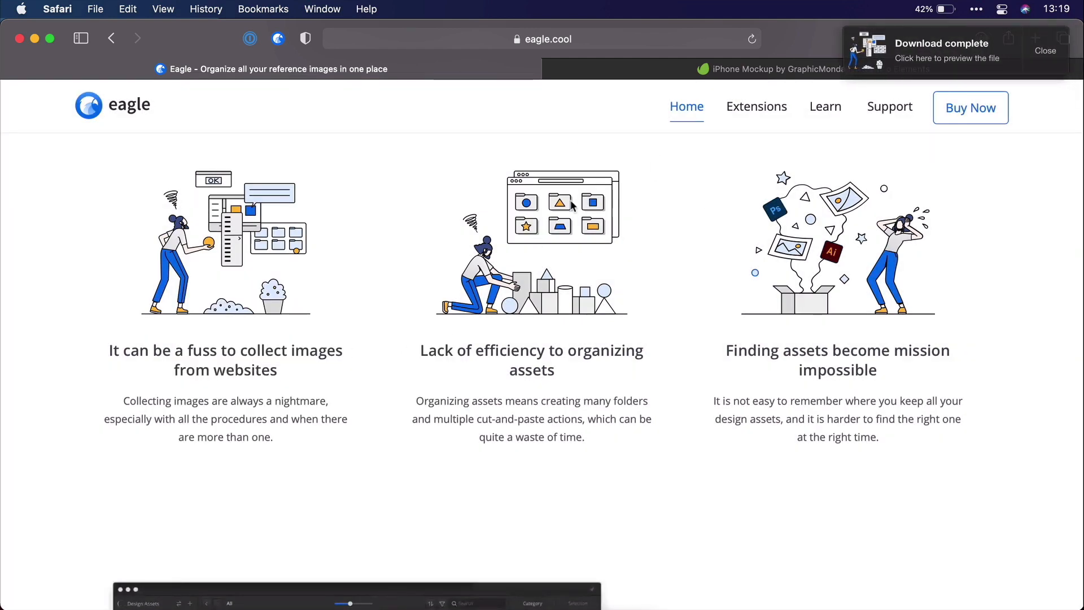
drag(221, 202, 374, 371)
mouse_move(375, 278)
mouse_down()
mouse_move(374, 374)
mouse_move(378, 289)
mouse_up()
key(super+Tab)
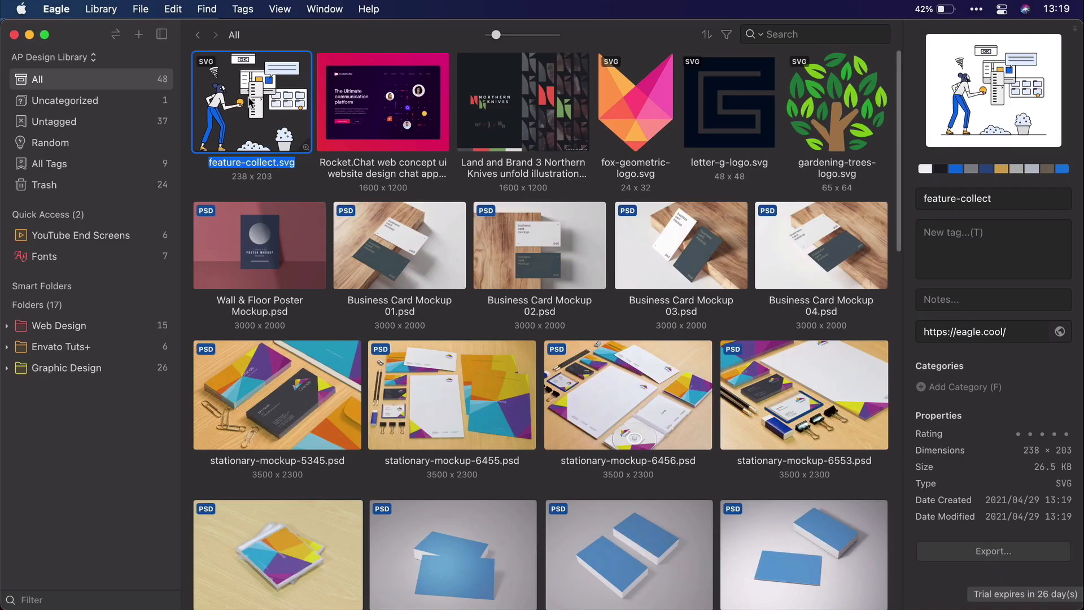
In Eagle, expand the Web Design folder to show its subfolders.
key(super+Tab)
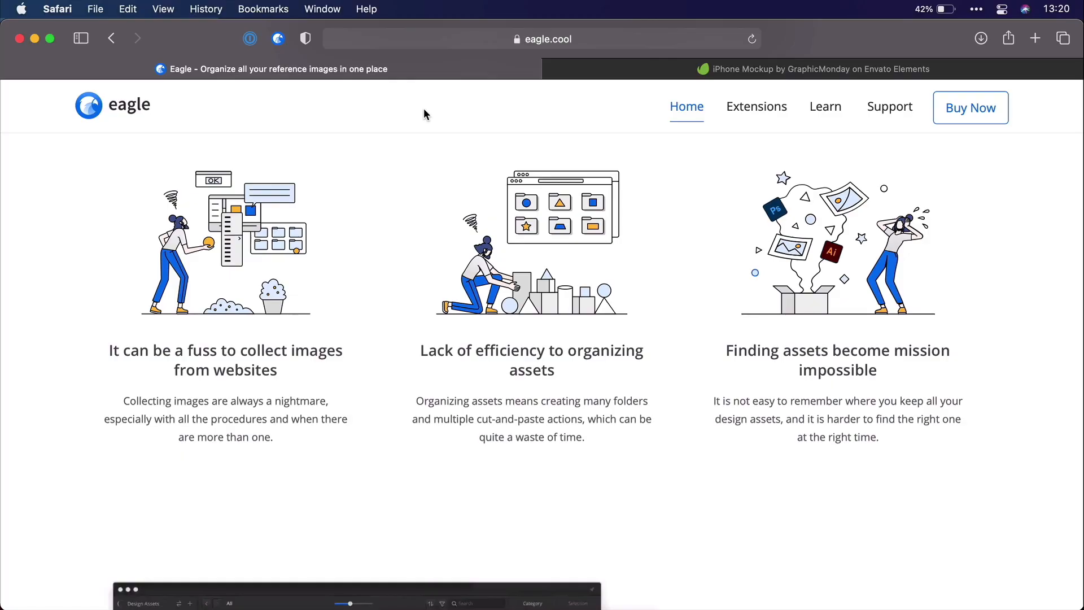
key(super+Tab)
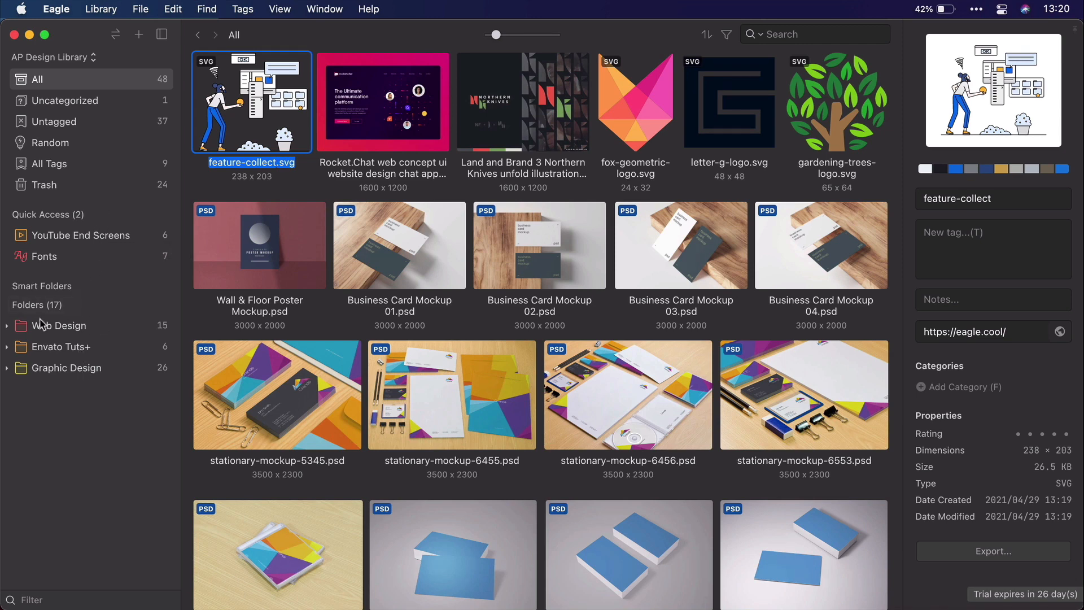
click(7, 327)
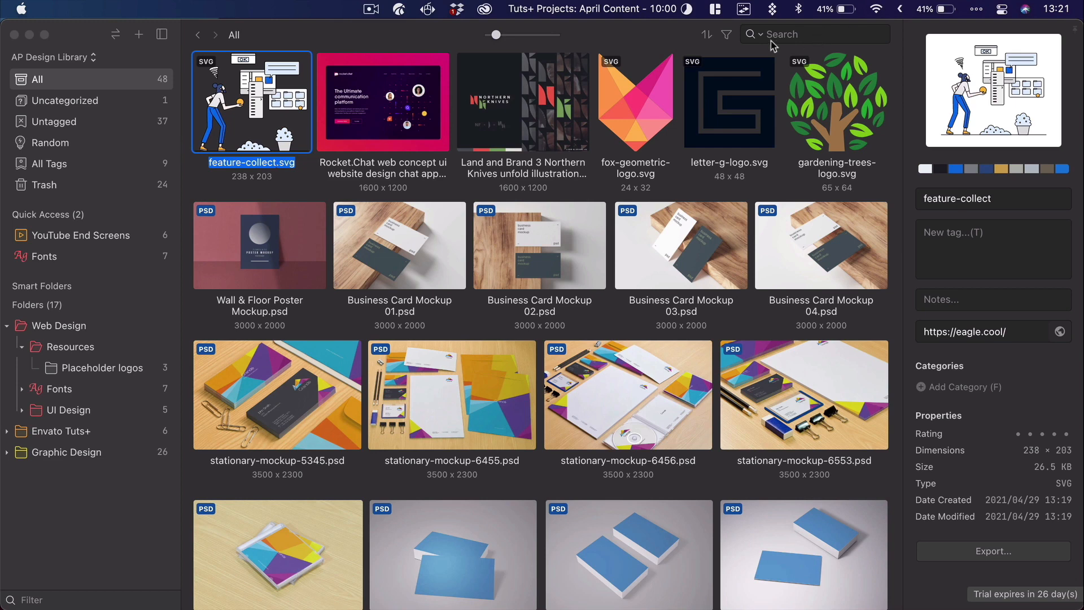
Look at the search scope options of the library search and close them without changing any.
click(772, 39)
click(757, 35)
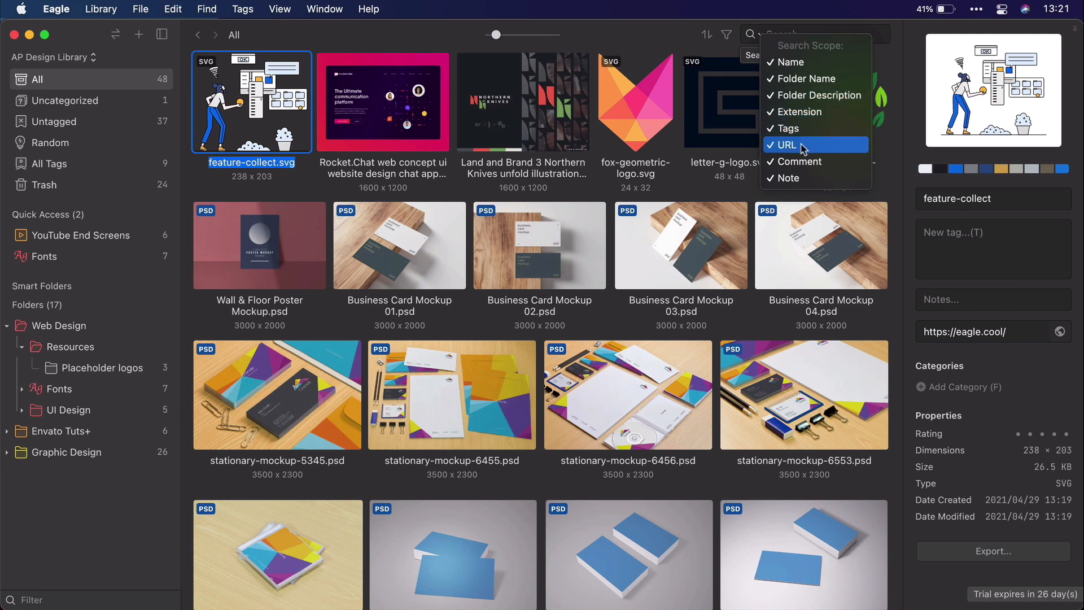
click(679, 49)
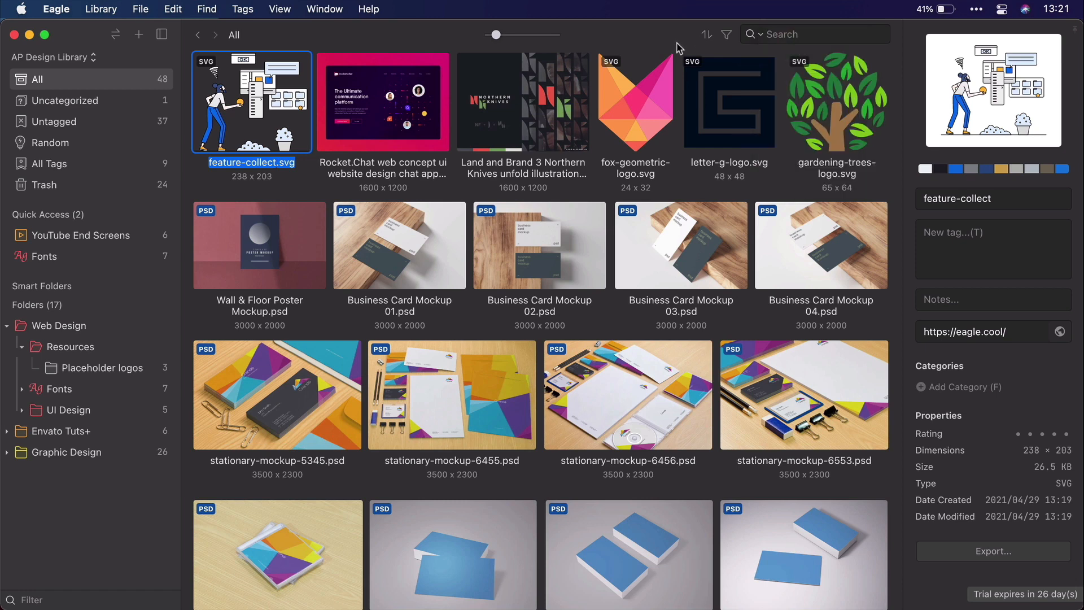
Show the filter options above the library items and look at the available tag filters.
click(728, 36)
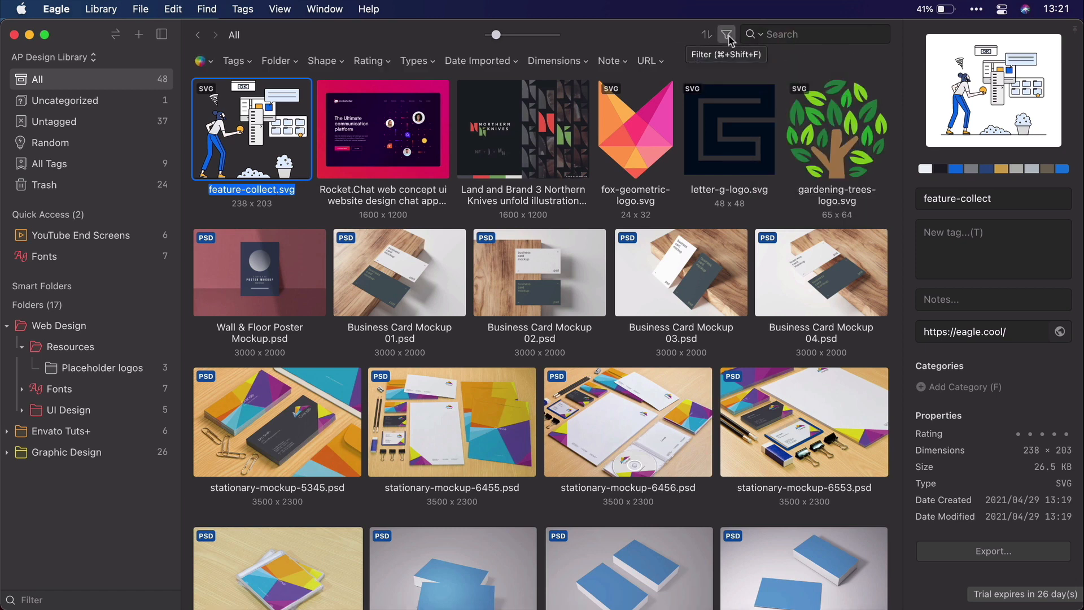
click(236, 61)
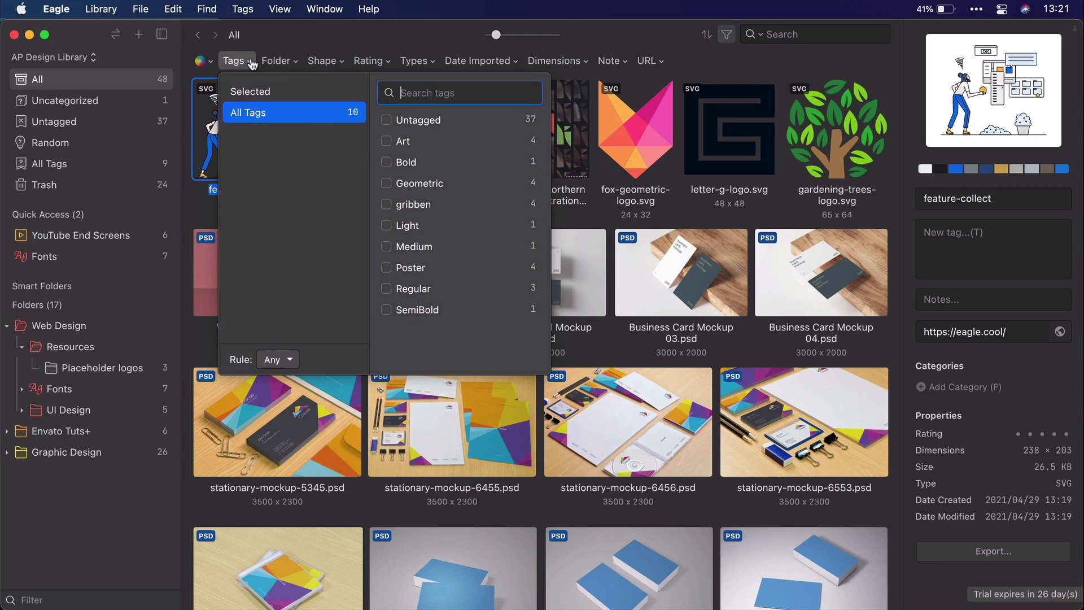
click(251, 62)
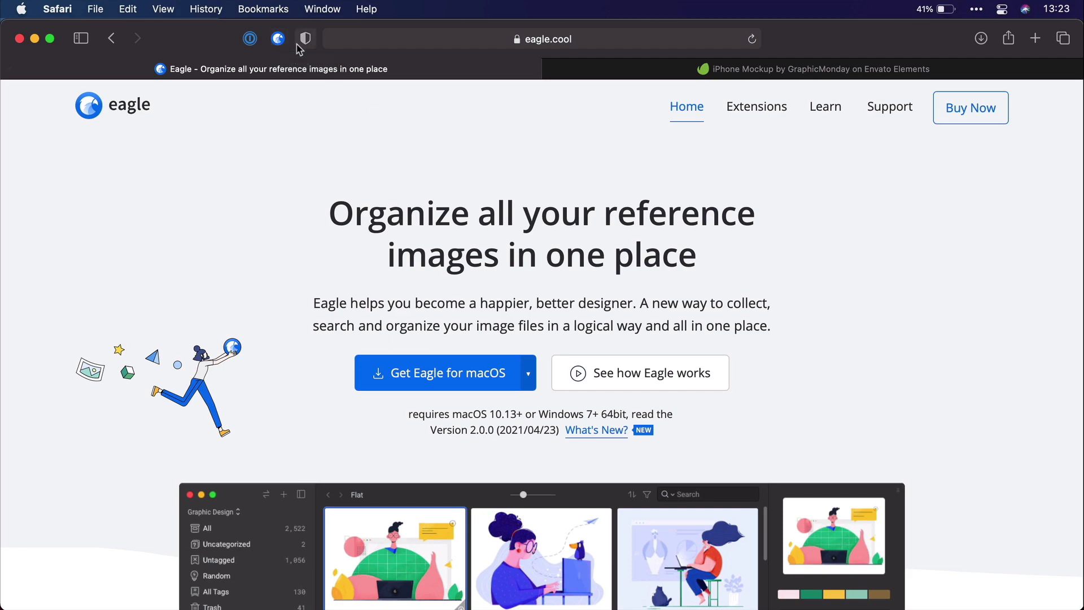
Save the "collect images from websites" illustration to Eagle once more from the Safari page and view it in the library.
scroll(410, 182, down, 15)
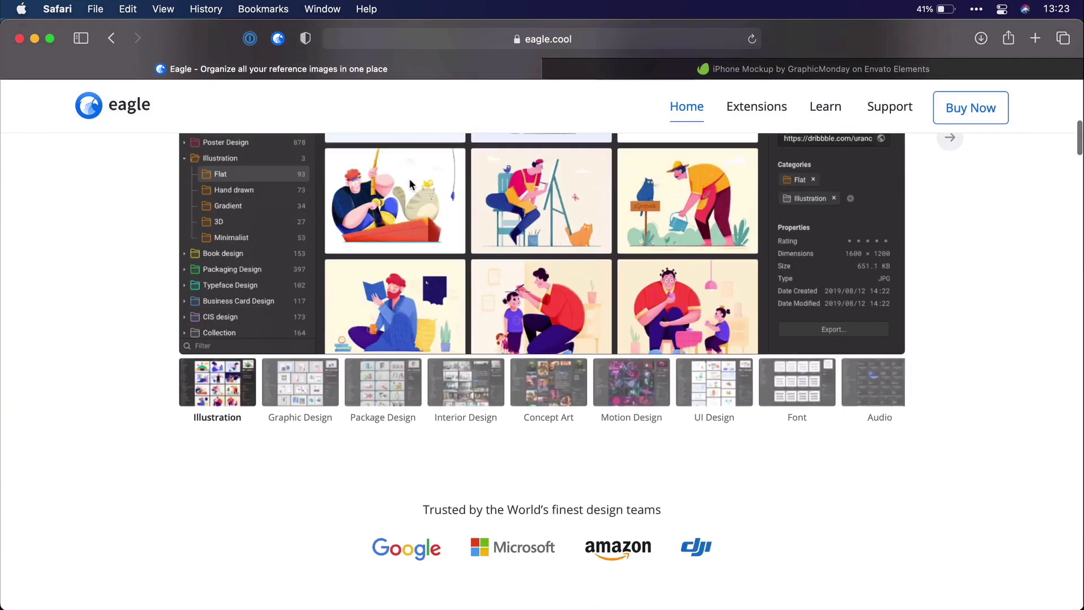
scroll(410, 181, up, 3)
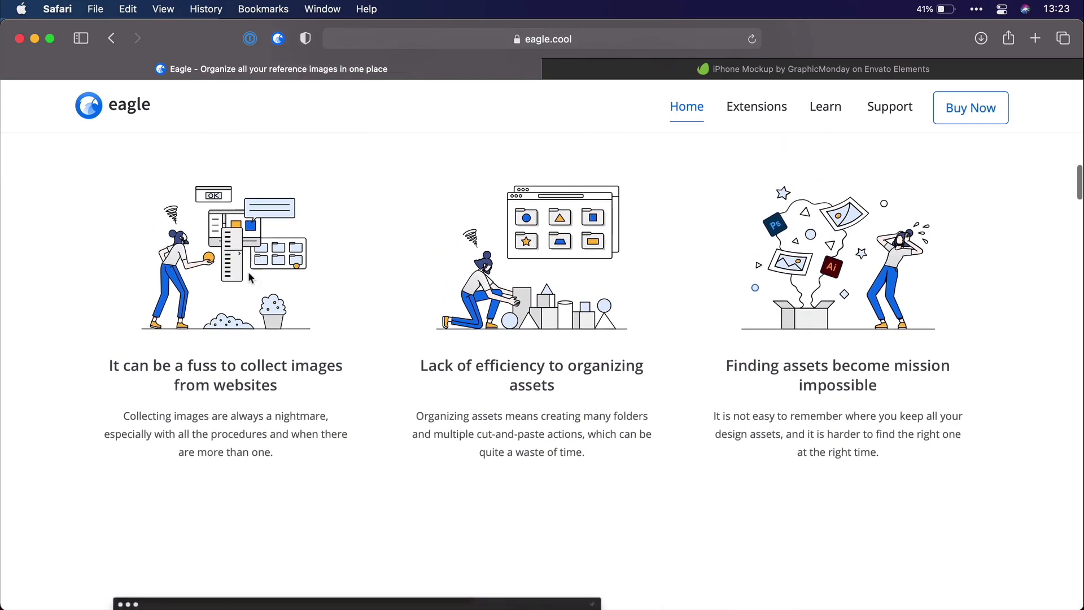
drag(227, 224, 248, 376)
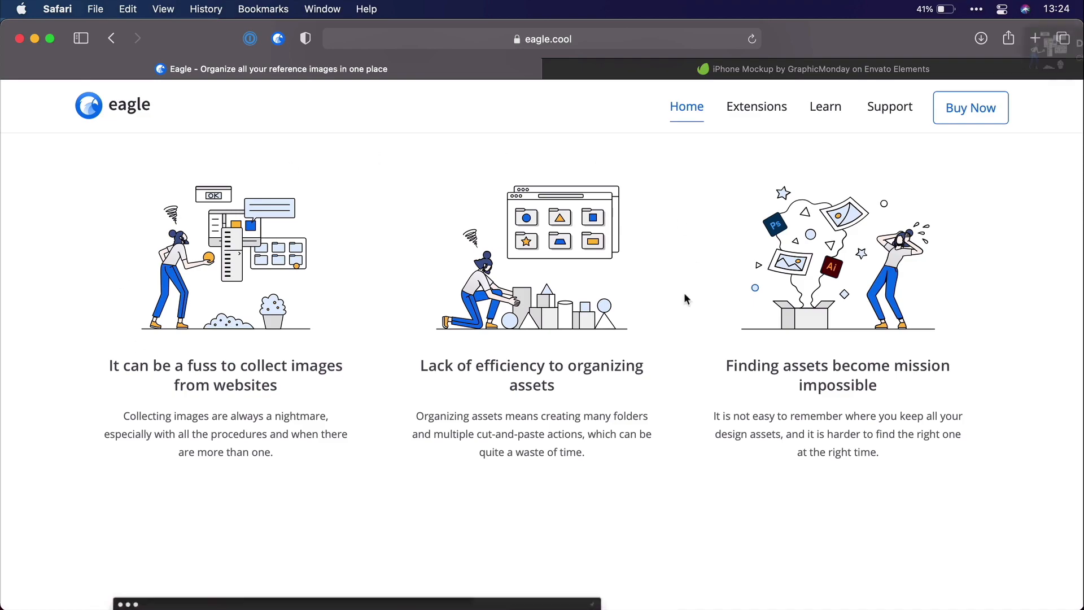
key(super+Tab)
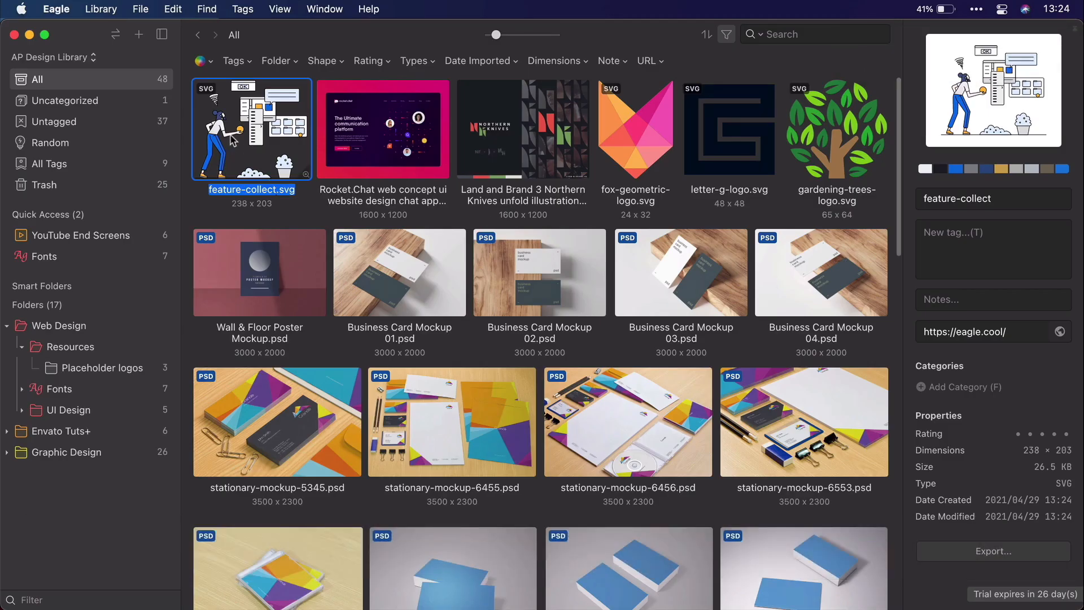
Save the "Lack of efficiency to organizing assets" illustration from Safari into Eagle's Web Design folder and select it there.
key(super+Tab)
drag(576, 254, 844, 241)
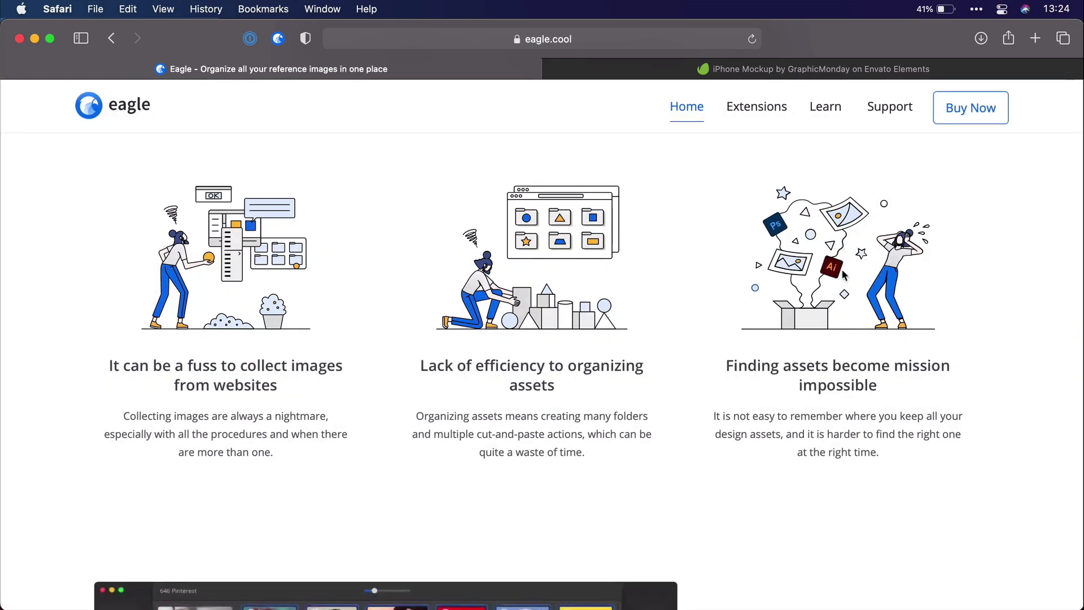
key(super+Tab)
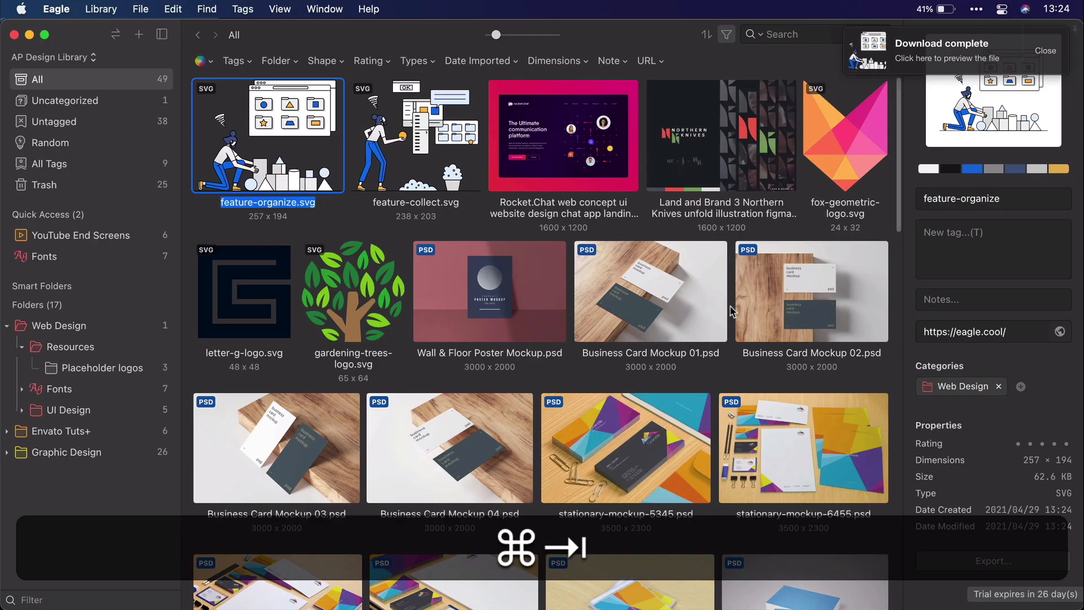
click(72, 330)
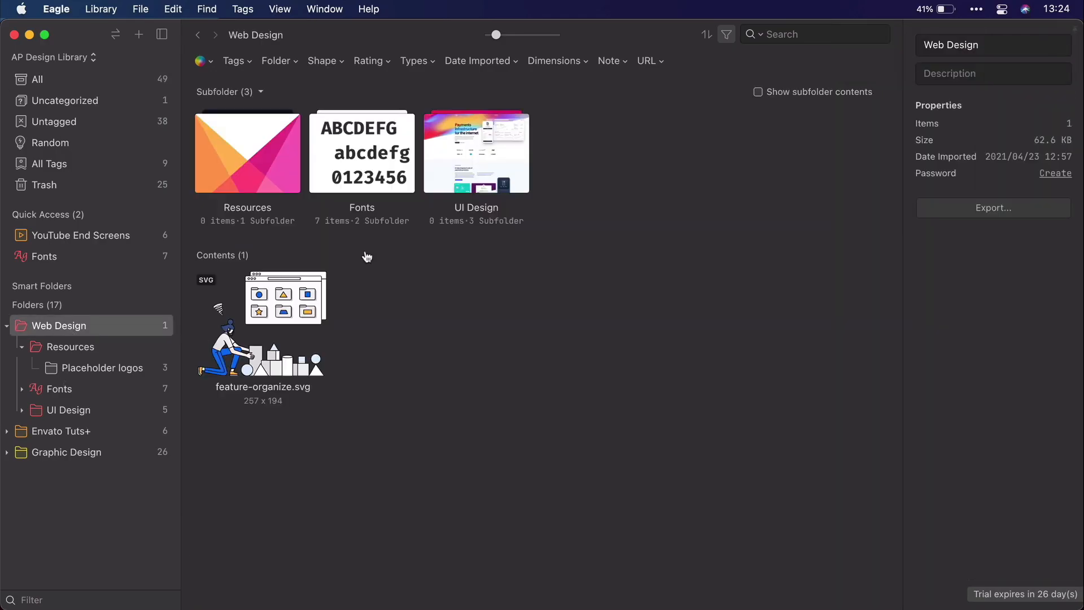
click(273, 338)
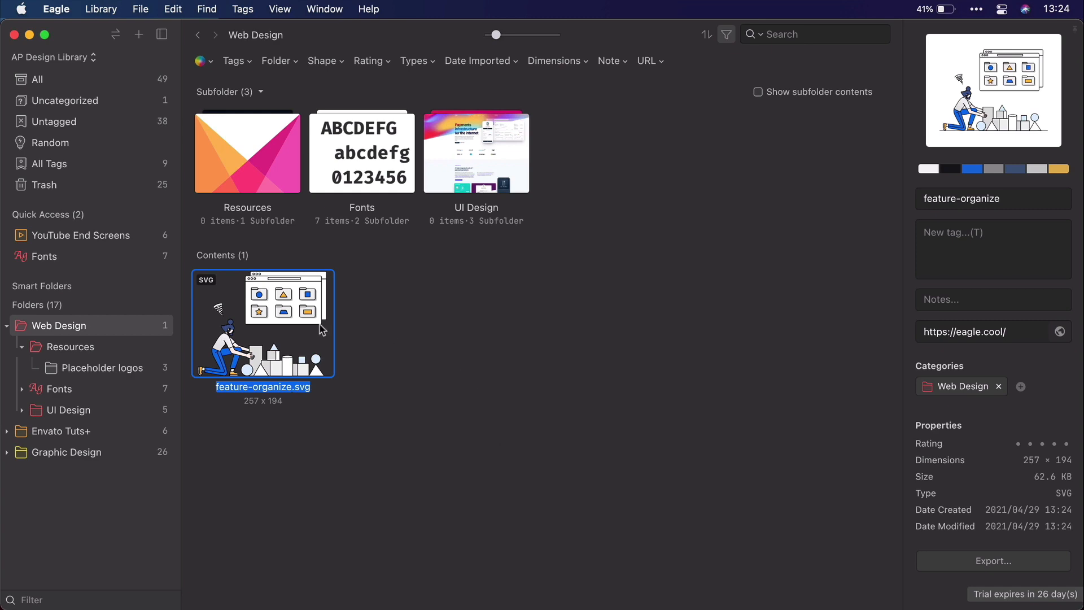
Return to the eagle.cool page in Safari and start a batch save of its images with the Eagle extension.
key(super+Tab)
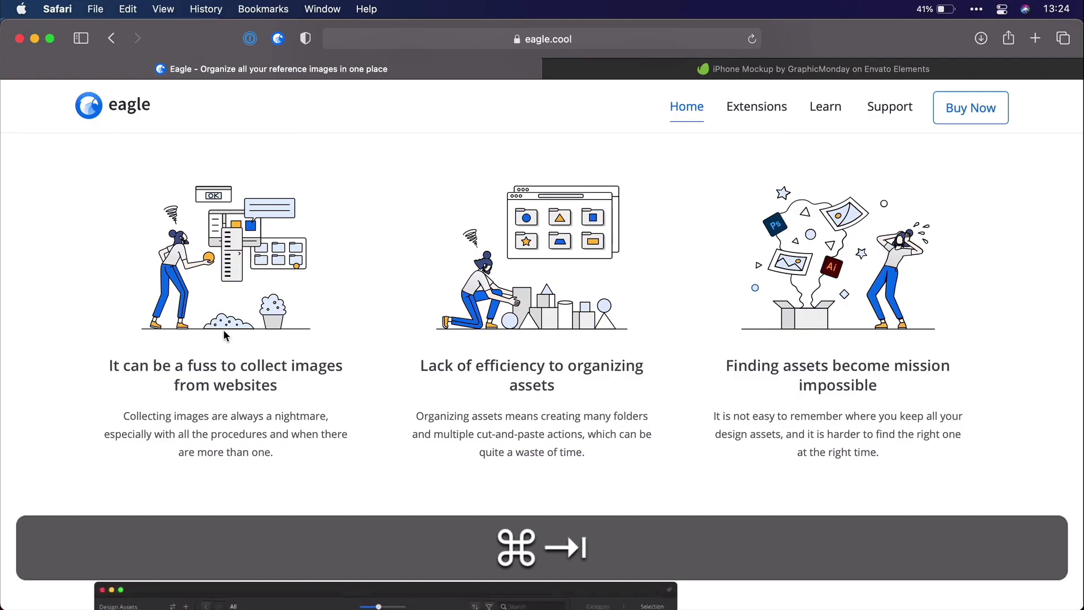
scroll(380, 208, up, 10)
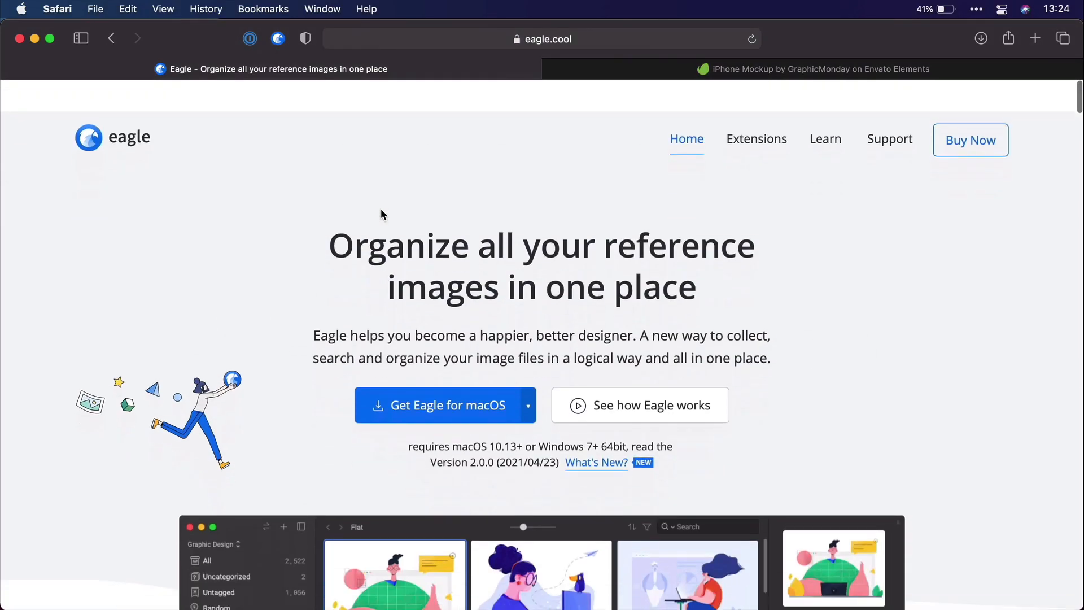
click(279, 39)
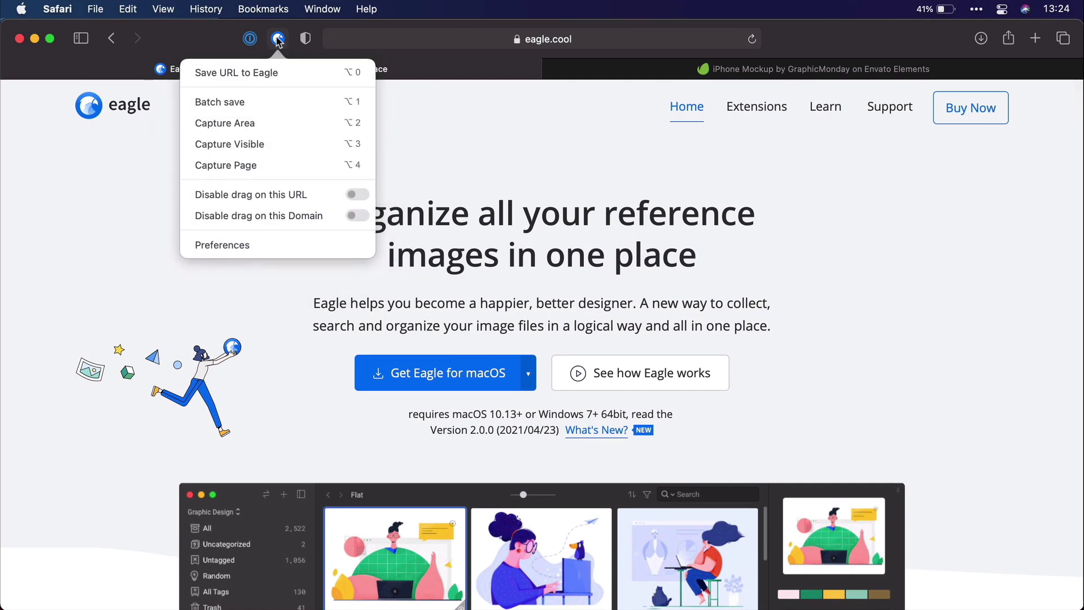
click(261, 102)
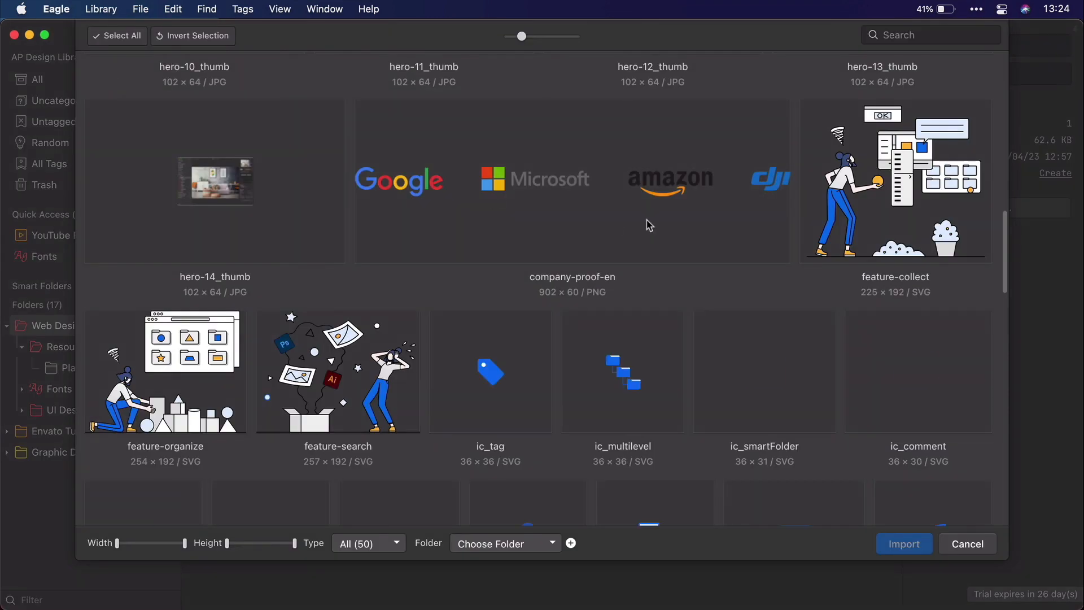
Import the ic_smartFolder, ic_video, ic_lock, ic_batch, ic_star and ic_auto icons from the batch, then list all library items.
scroll(649, 225, up, 10)
scroll(650, 225, down, 20)
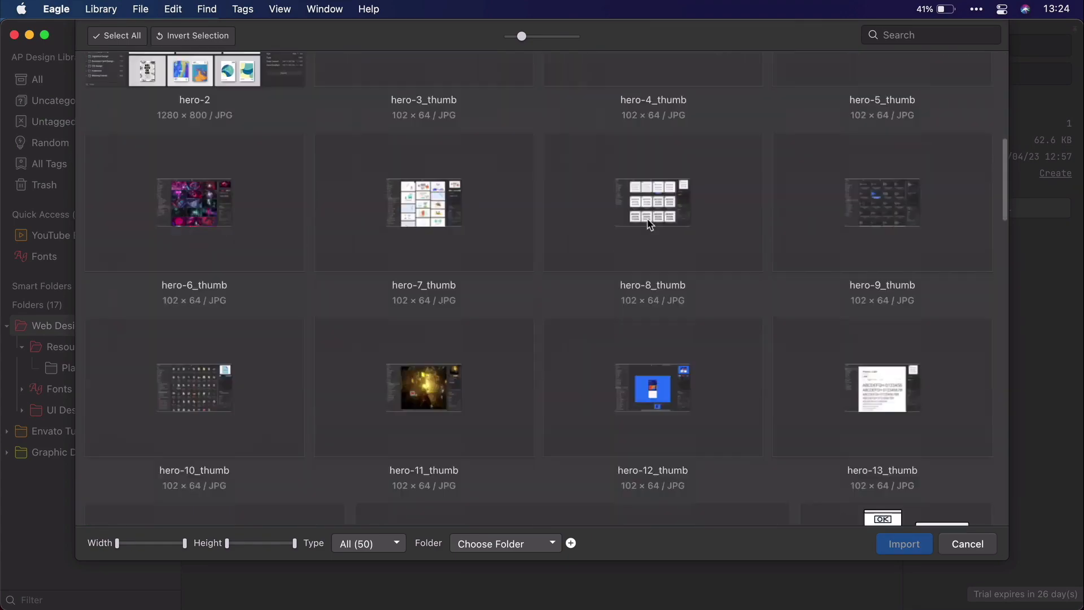
scroll(650, 224, up, 8)
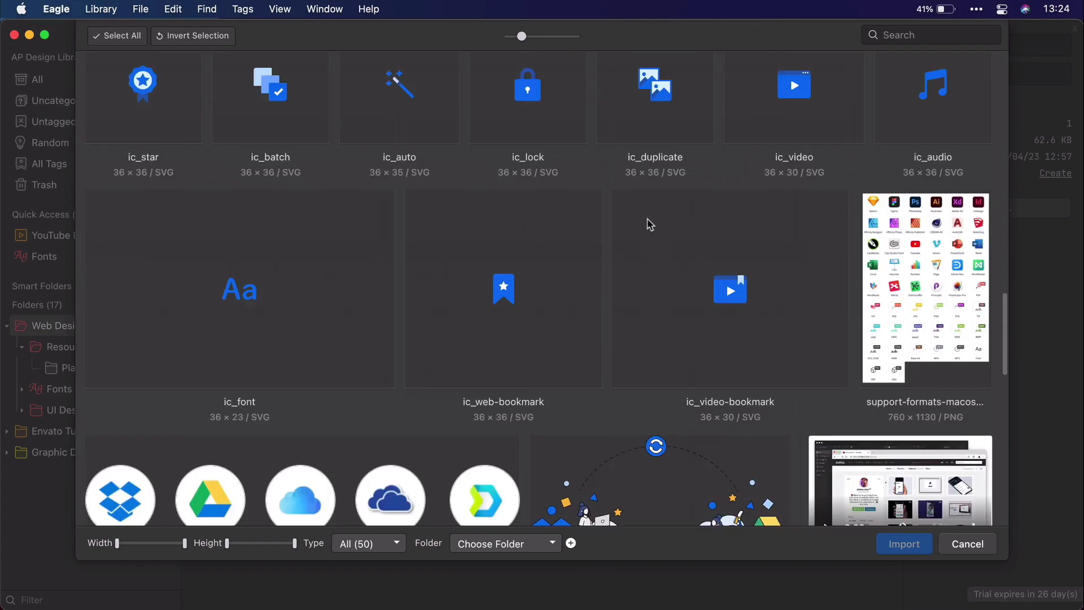
scroll(650, 225, up, 1)
click(775, 169)
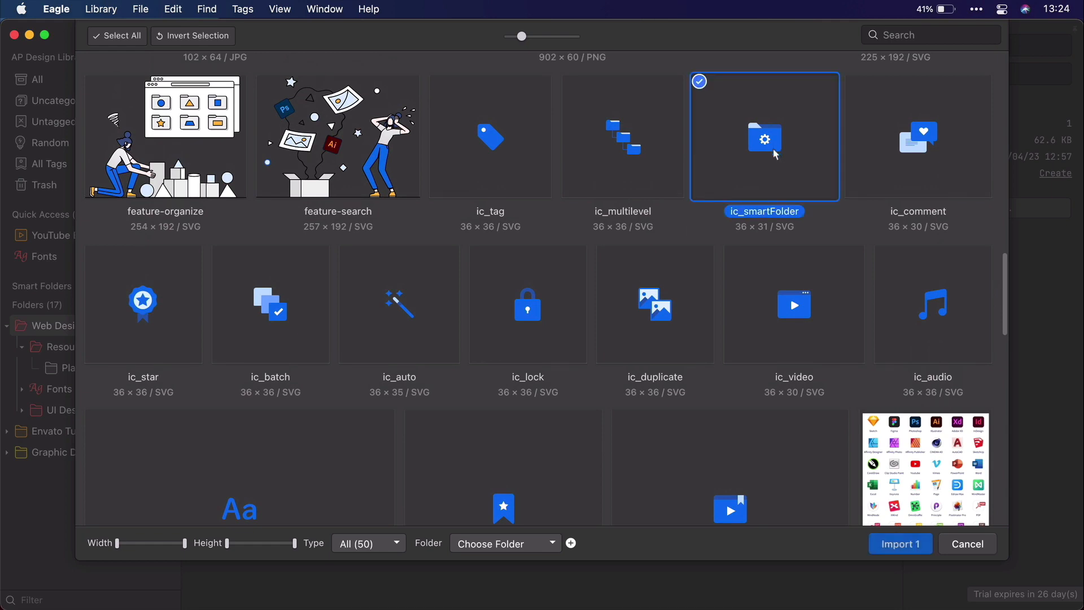
click(796, 333)
click(547, 257)
click(288, 325)
click(199, 327)
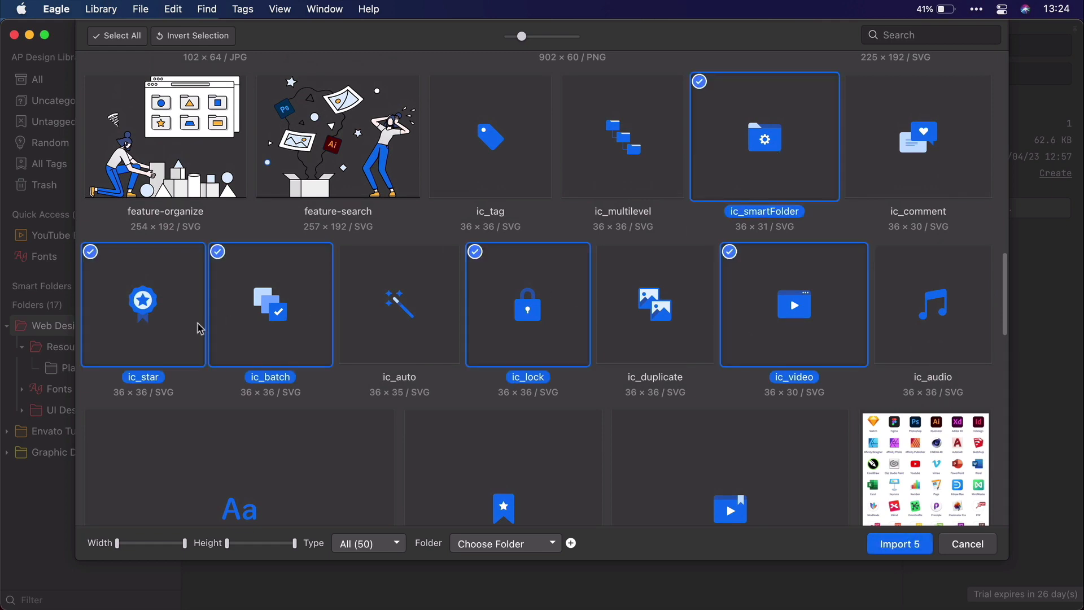
click(396, 326)
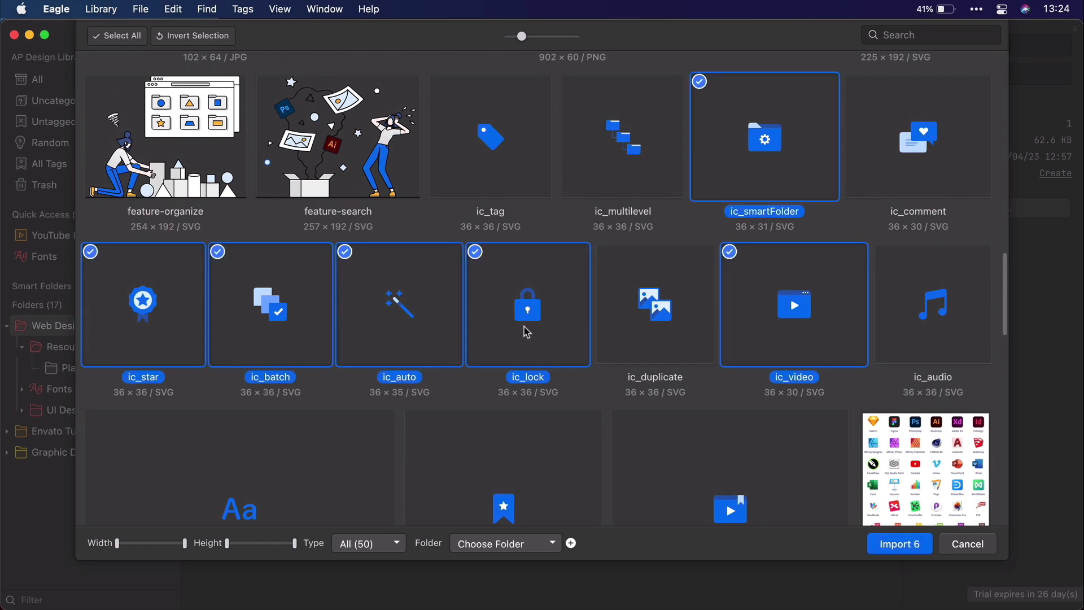
click(898, 543)
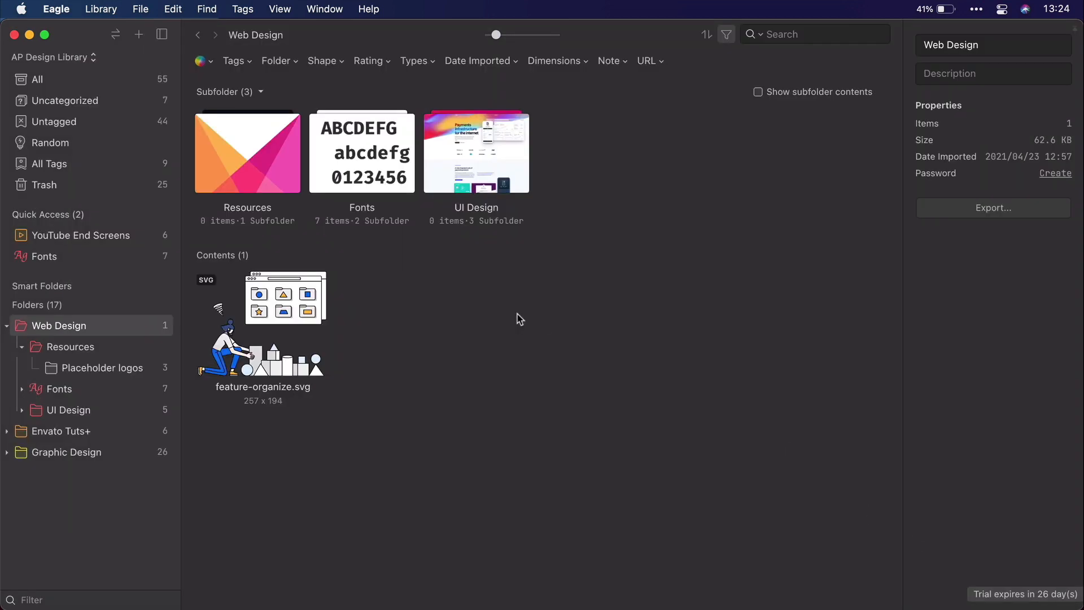
click(100, 80)
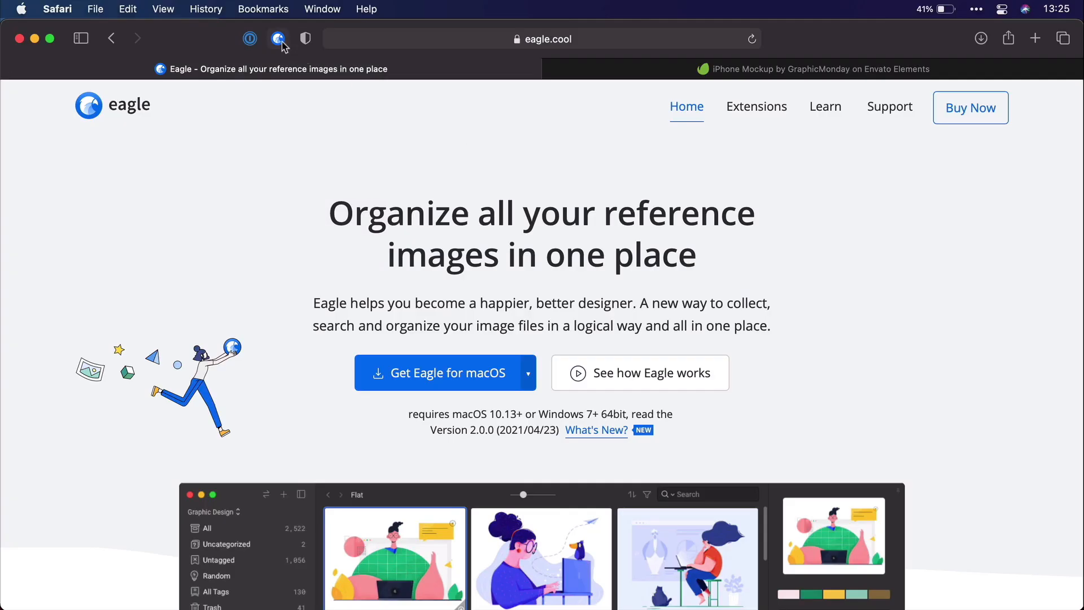
Capture the area around the "Get Eagle for macOS" and "See how Eagle works" buttons and save it to Eagle.
click(278, 40)
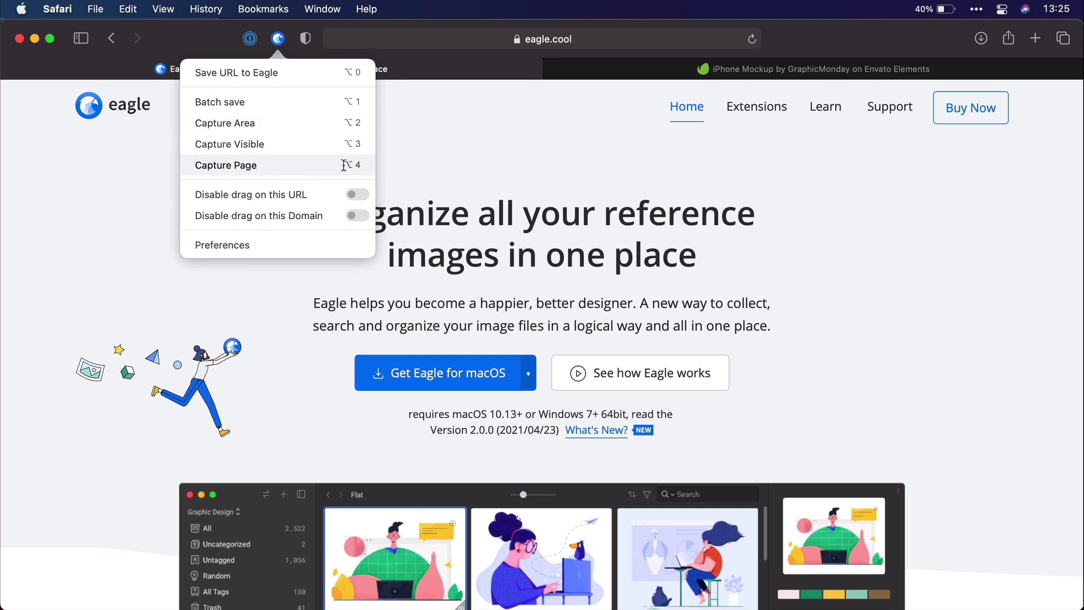
click(268, 119)
drag(336, 340, 750, 451)
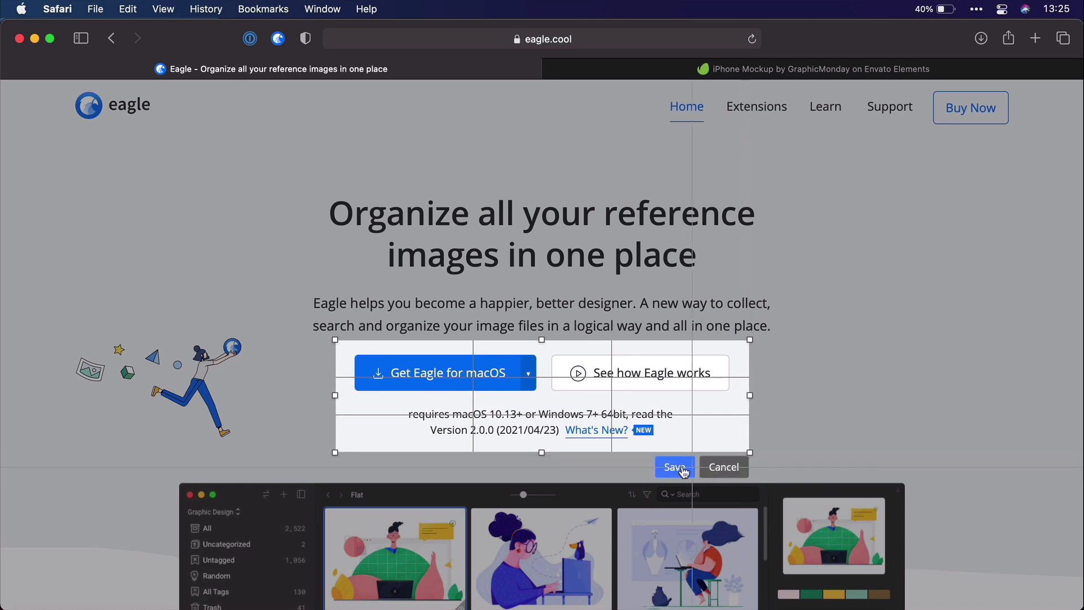
mouse_move(750, 395)
mouse_down()
mouse_move(768, 396)
mouse_move(747, 394)
mouse_up()
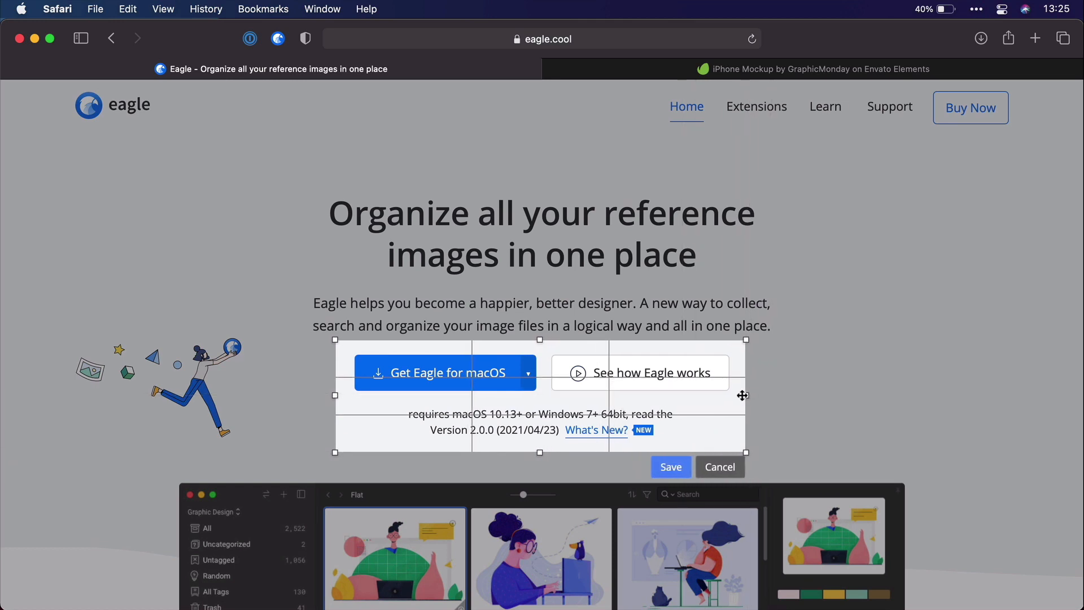
click(671, 468)
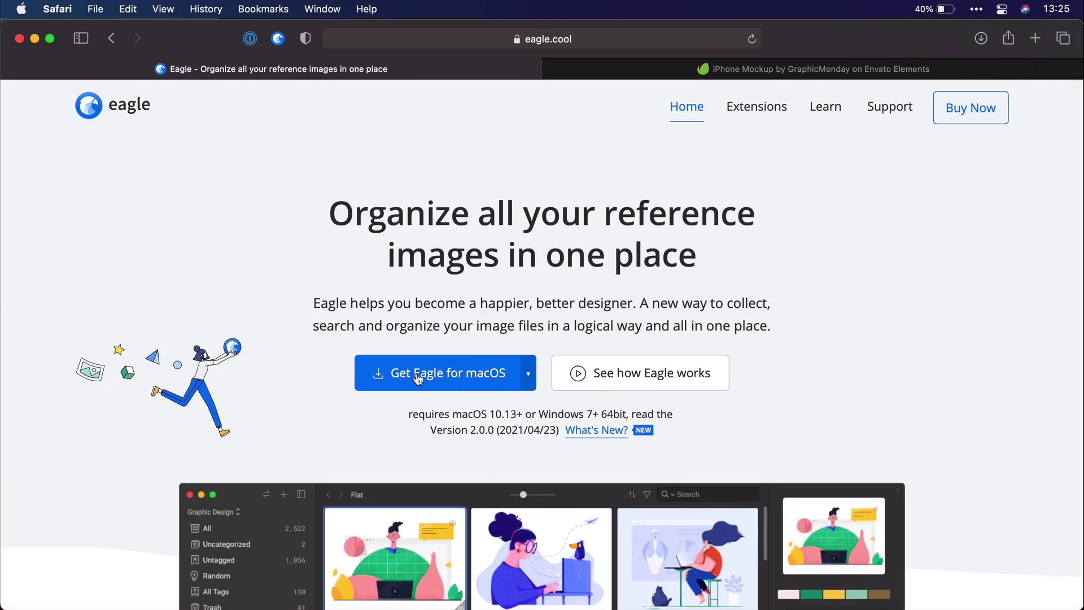
Capture only the "See how Eagle works" button as a page element and save it to Eagle.
click(277, 40)
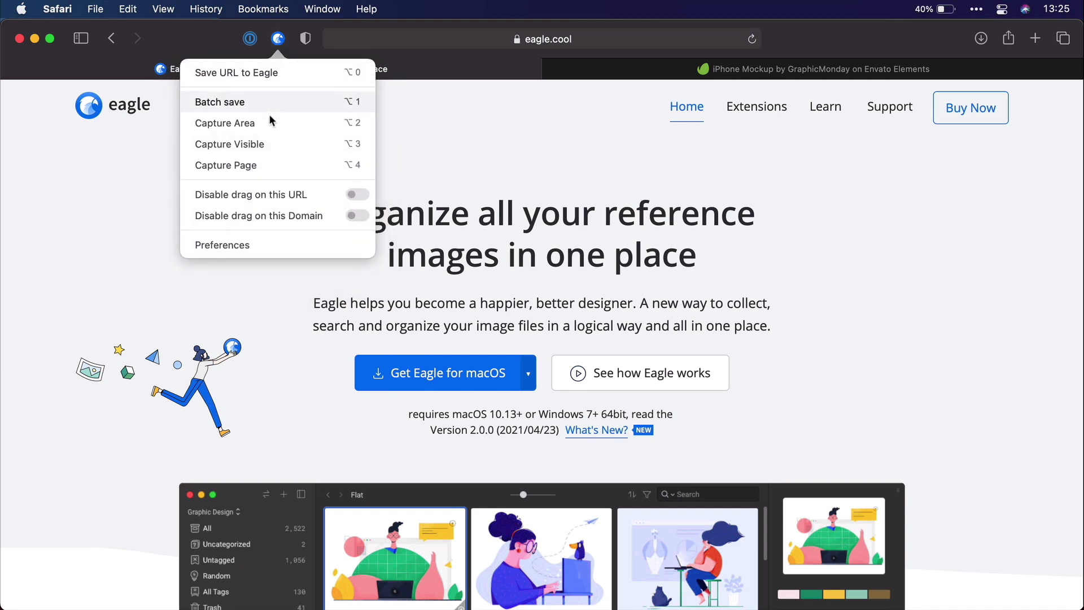
click(266, 123)
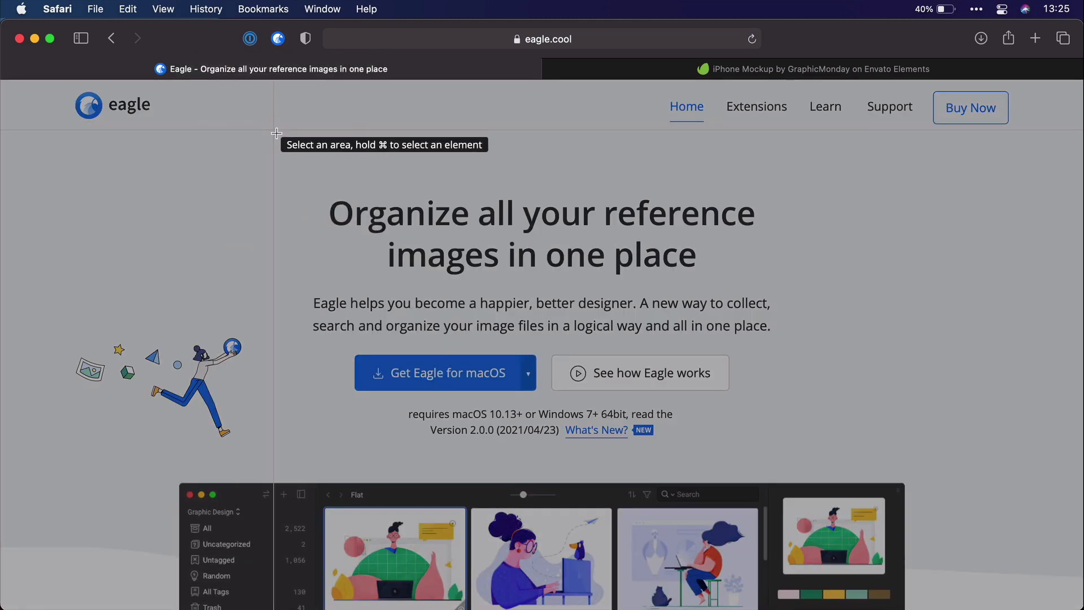
key(super)
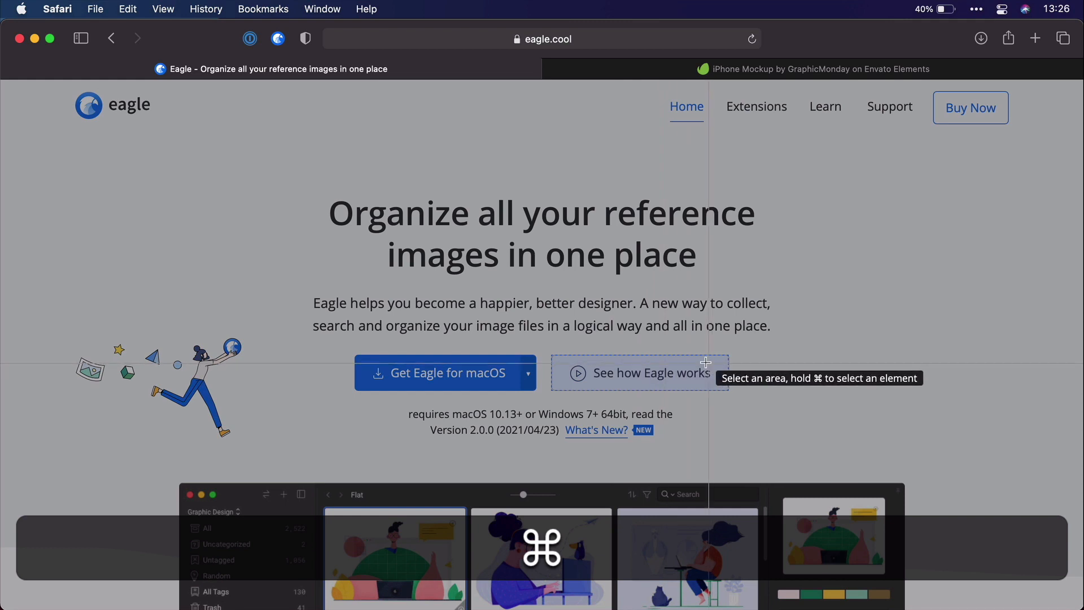
super+click(706, 361)
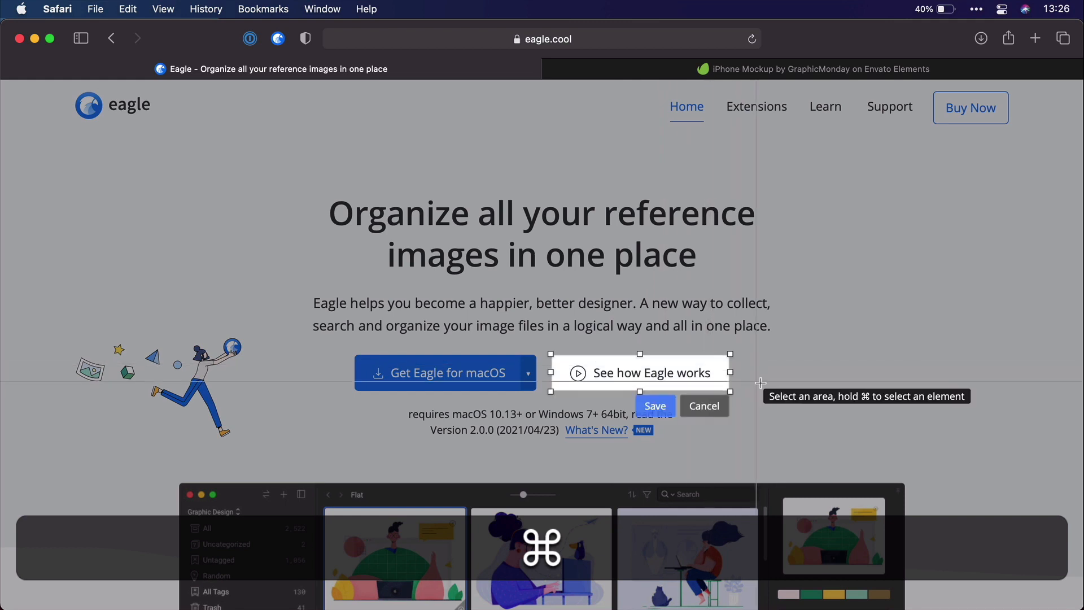
click(656, 407)
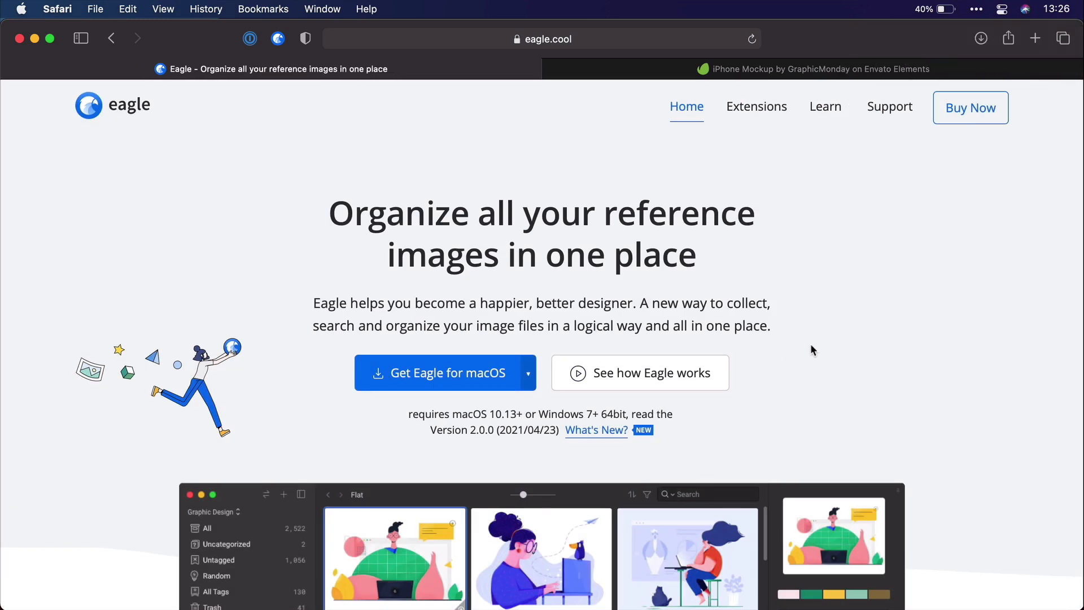
Capture the entire eagle.cool page with the Eagle extension and switch to Eagle.
click(279, 42)
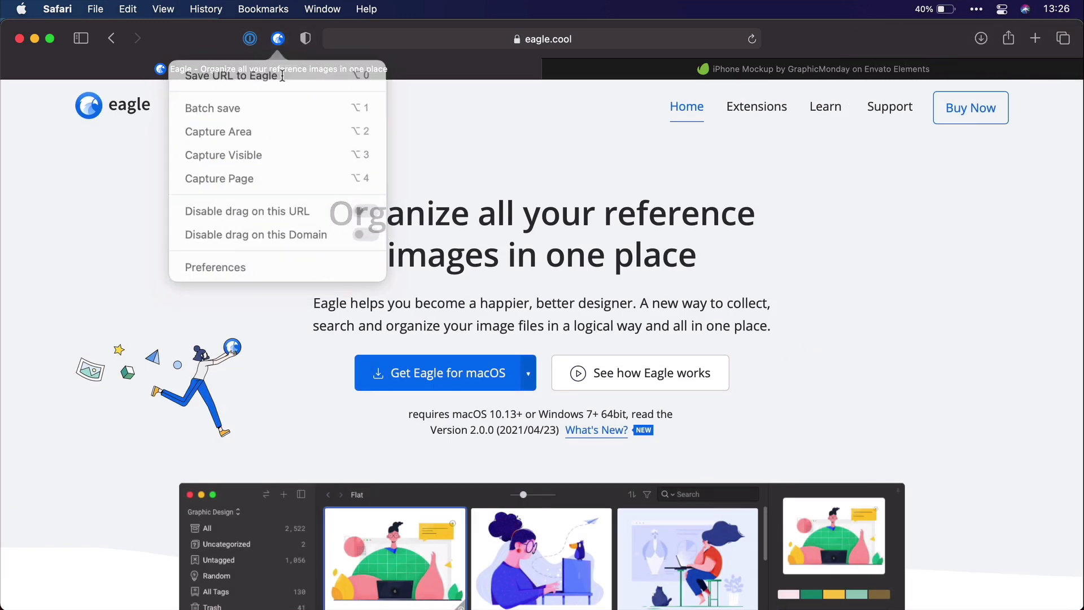
click(268, 163)
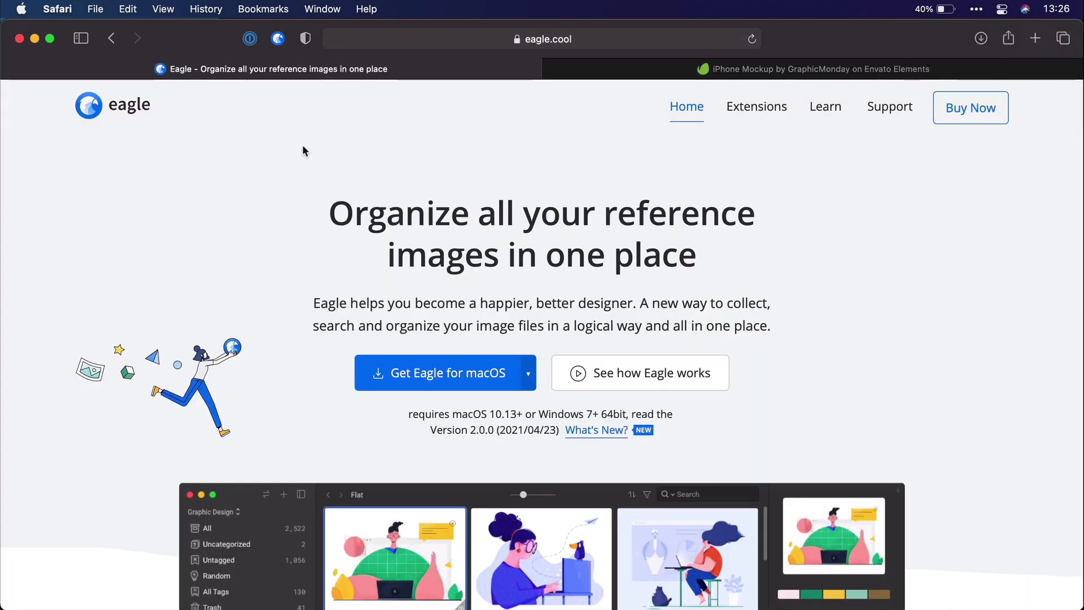
key(super+Tab)
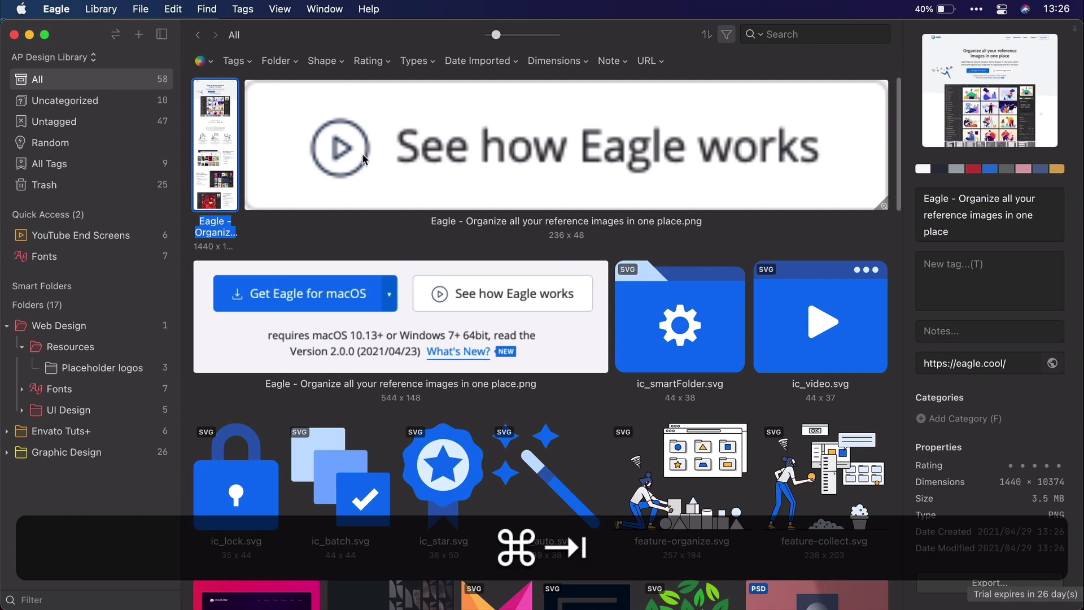
Open the full-page capture, look it over down to the footer and back, and close the preview.
double_click(230, 142)
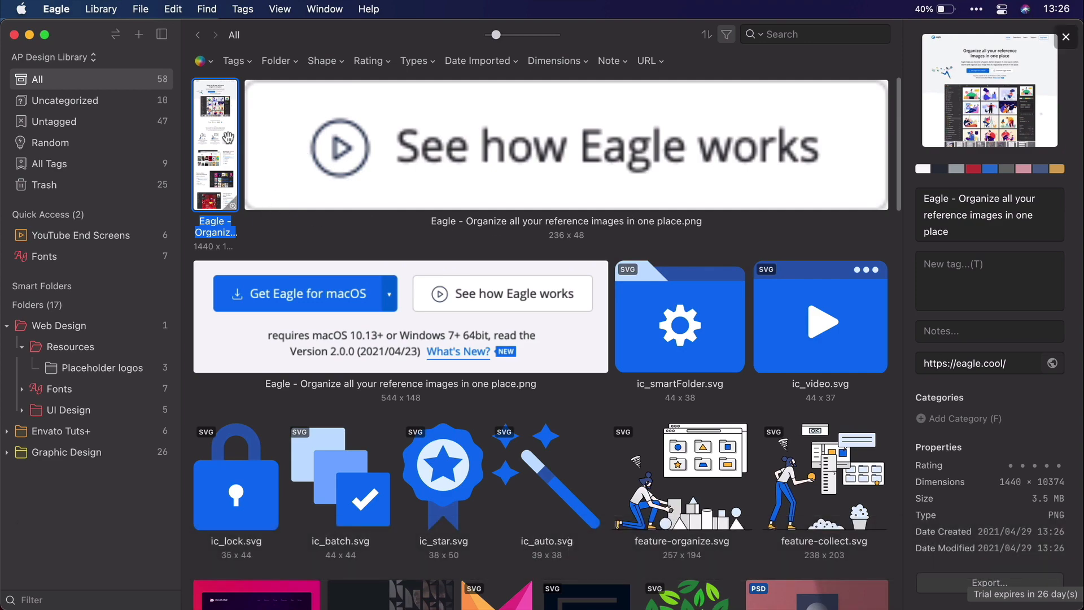
scroll(567, 225, down, 5)
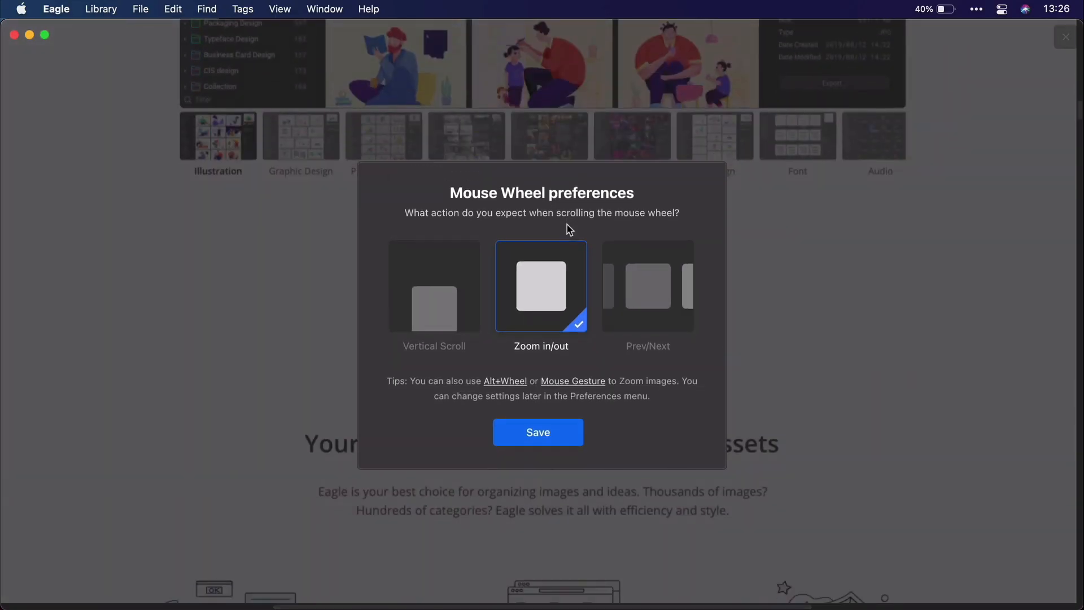
scroll(644, 261, down, 20)
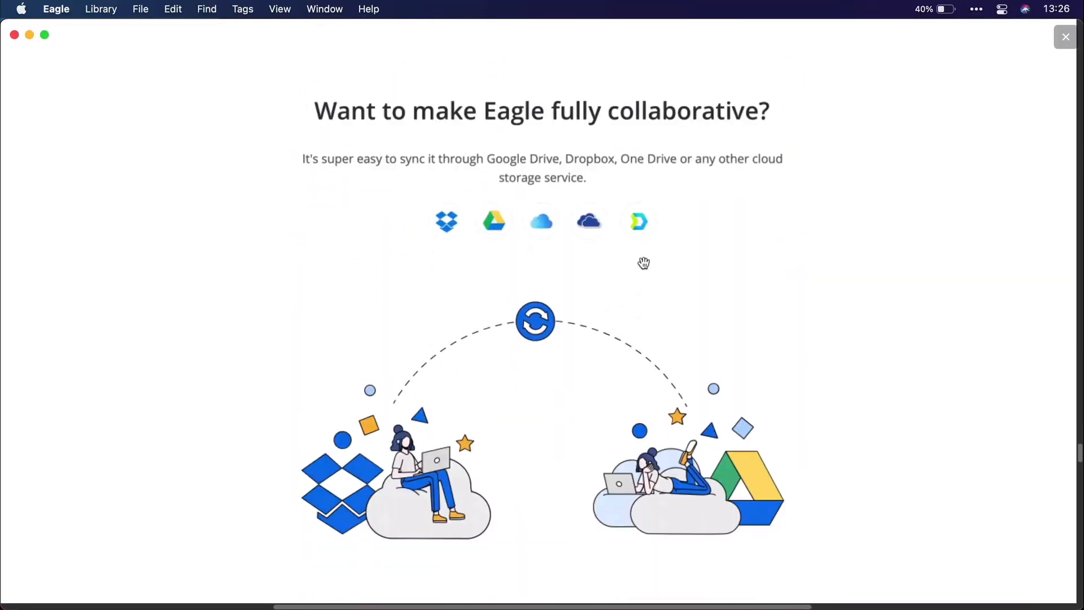
scroll(644, 262, down, 15)
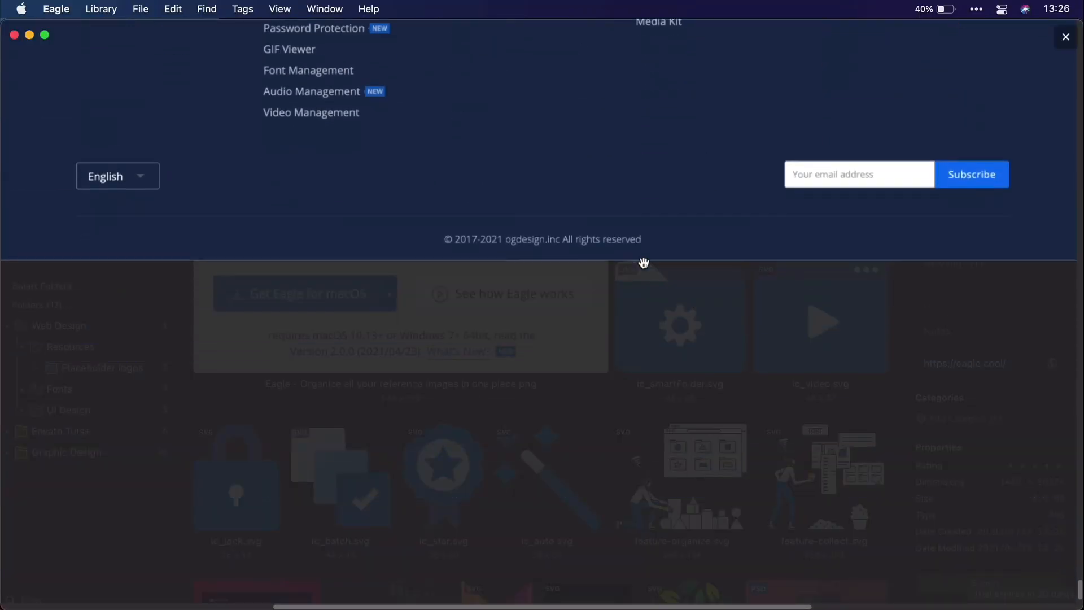
scroll(643, 262, up, 12)
scroll(644, 263, up, 20)
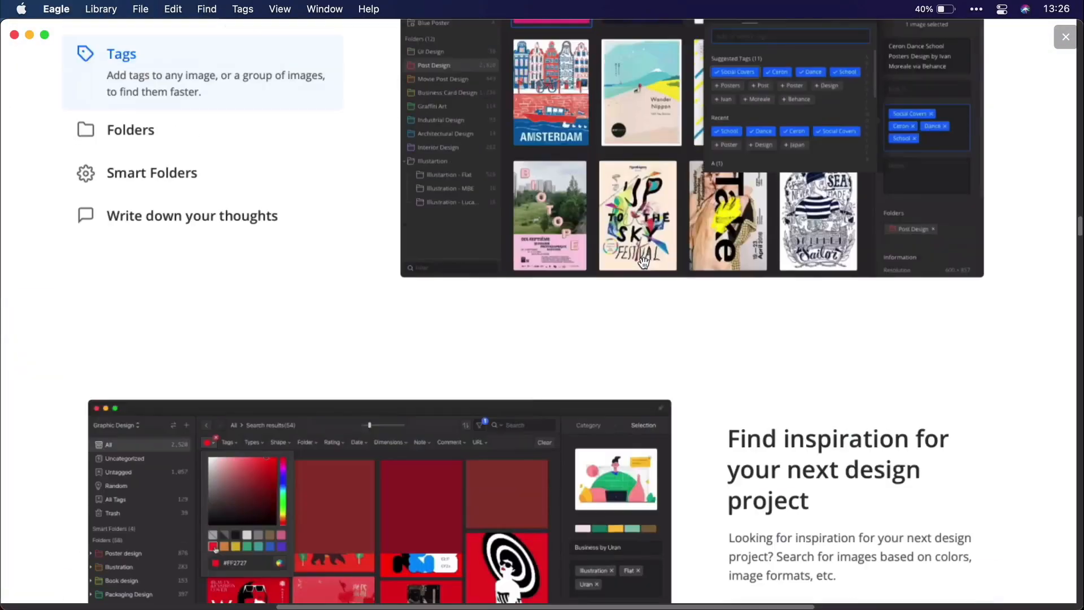
scroll(643, 263, up, 12)
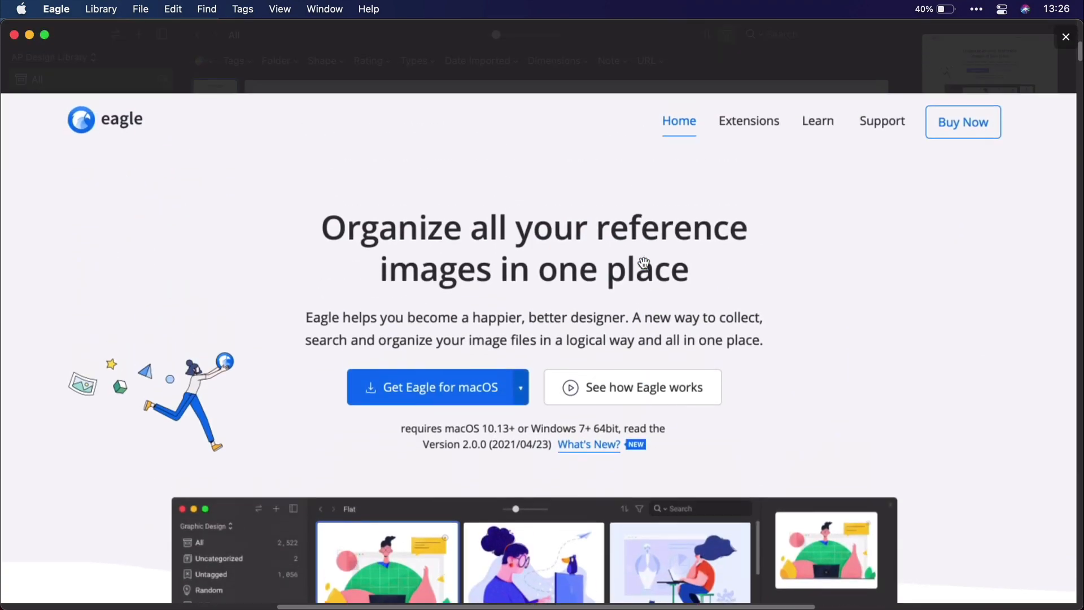
scroll(644, 263, up, 2)
click(1066, 39)
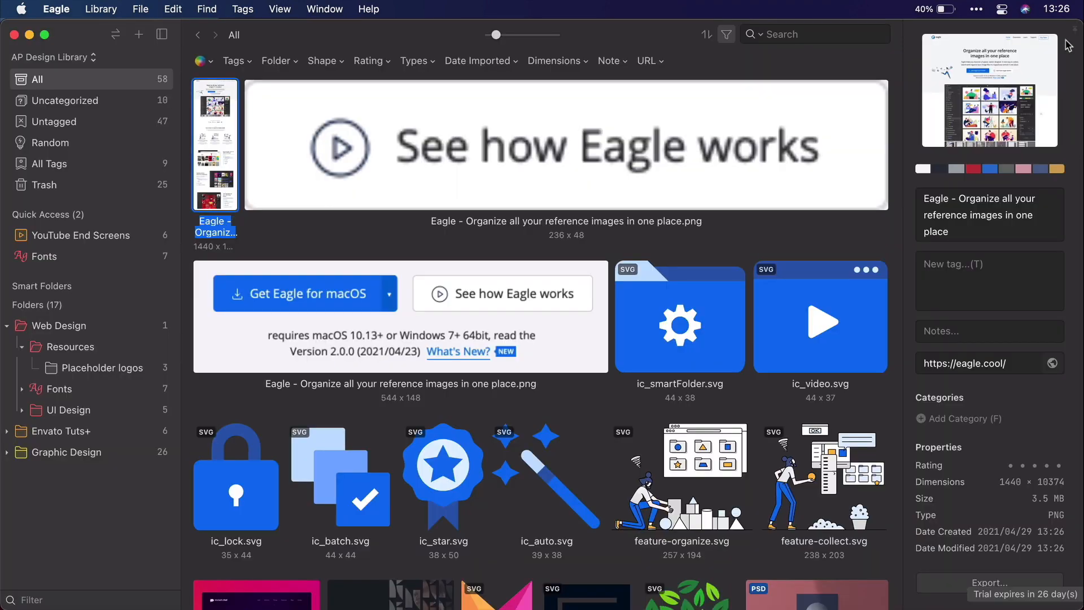
Import the inspiration folder from Design files into the Eagle library, declining the duplicate rocket.chat and Northern Knives images.
key(super+Tab)
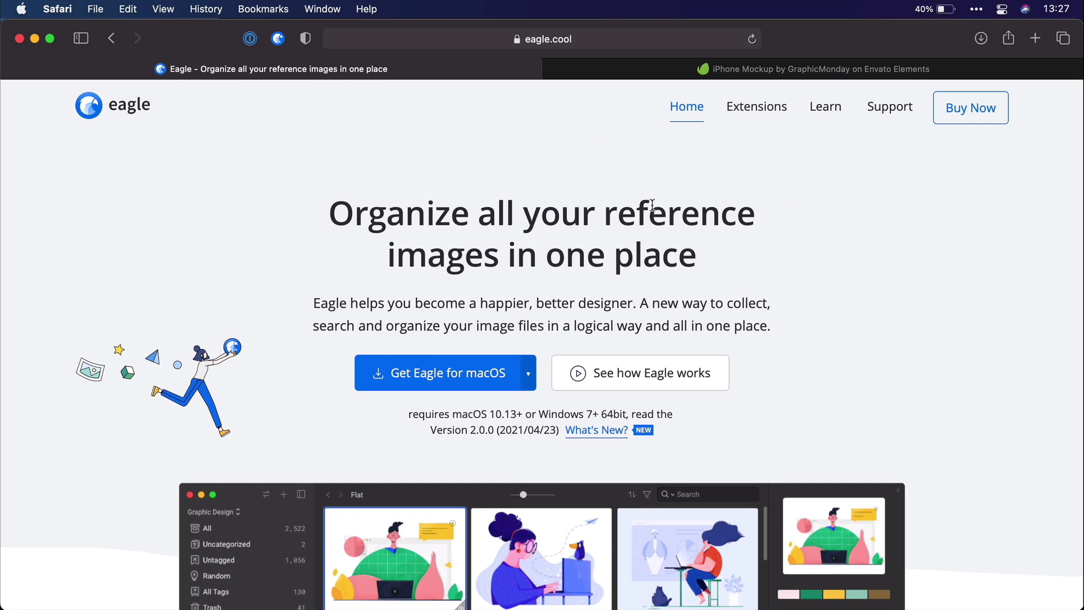
key(super+Tab)
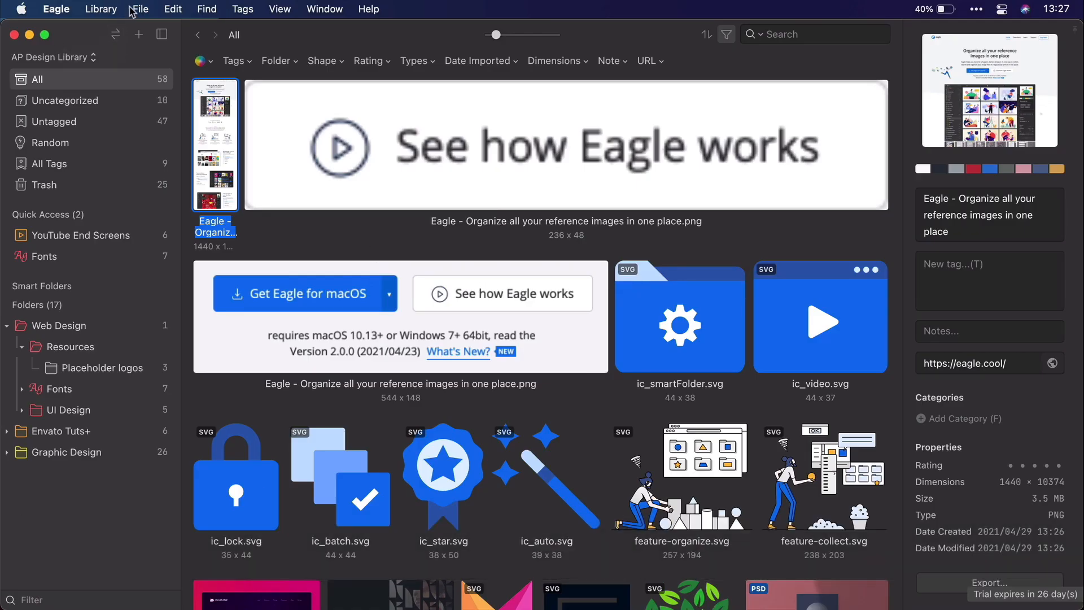
click(119, 9)
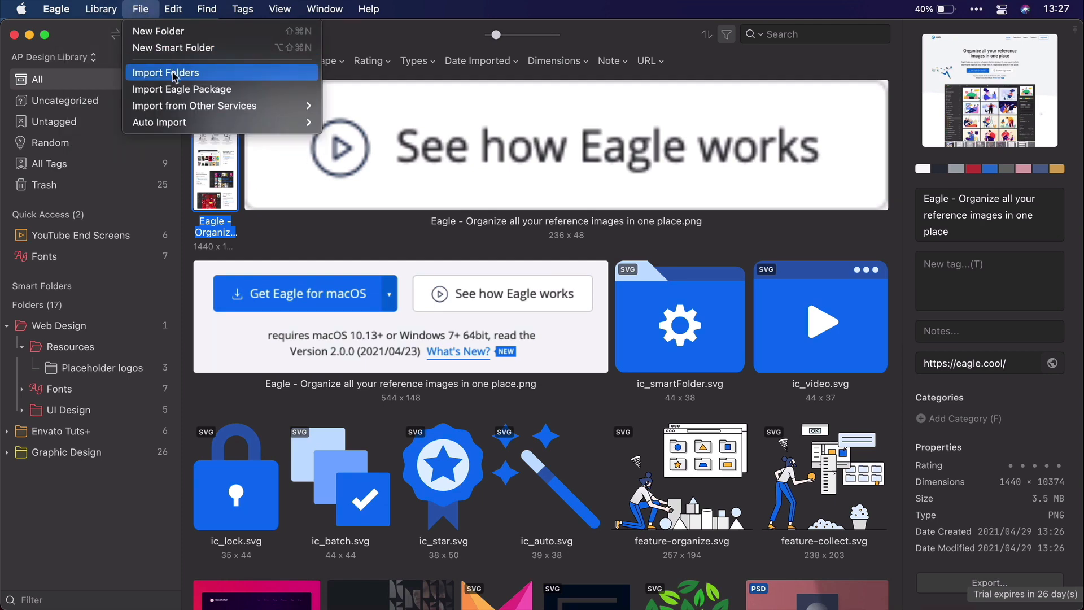
click(174, 74)
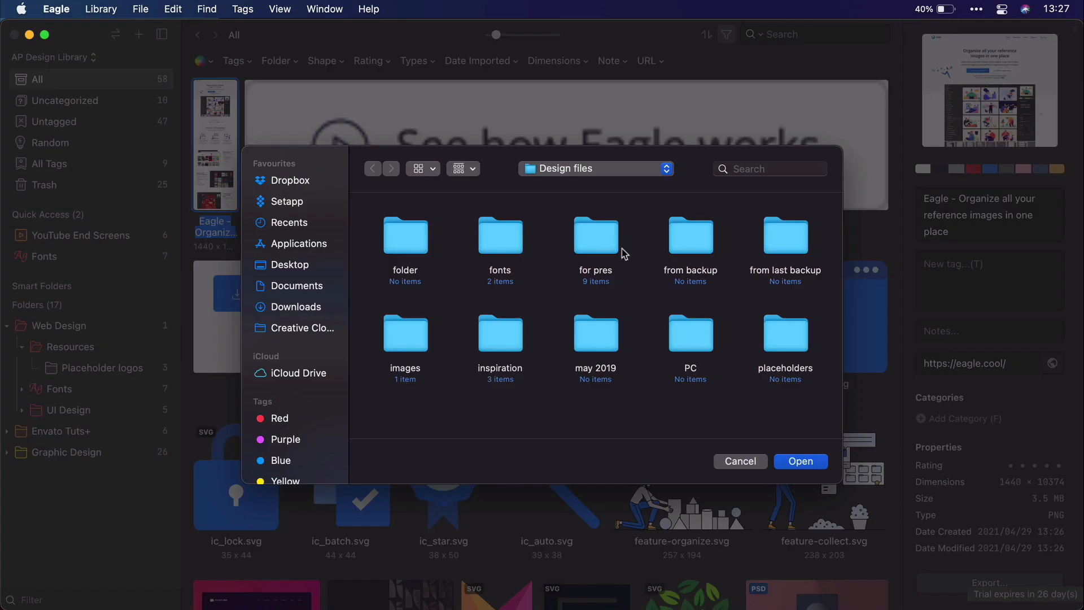
click(508, 338)
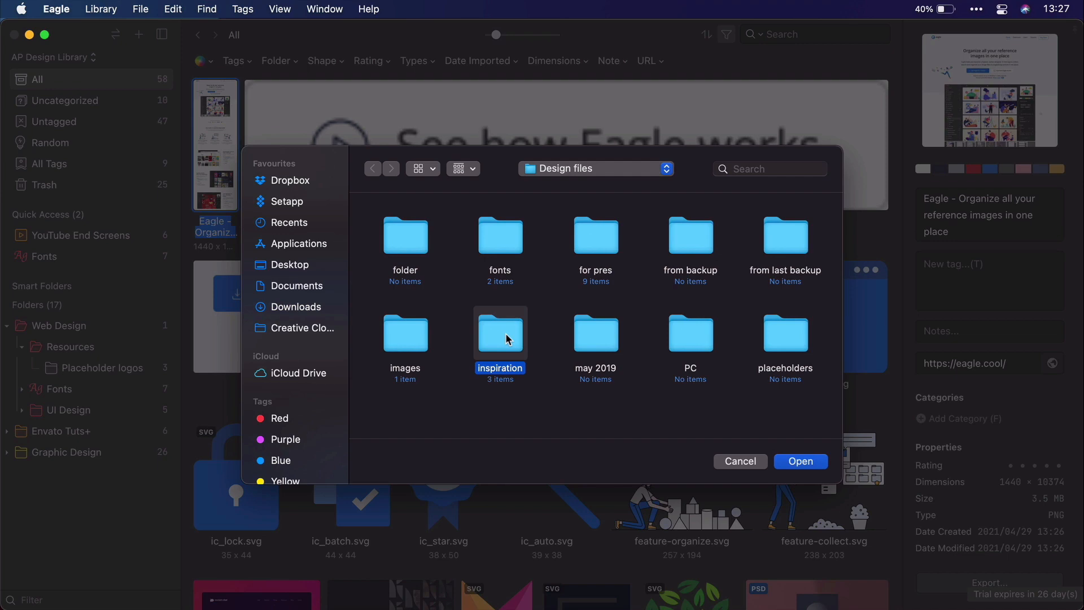
click(801, 462)
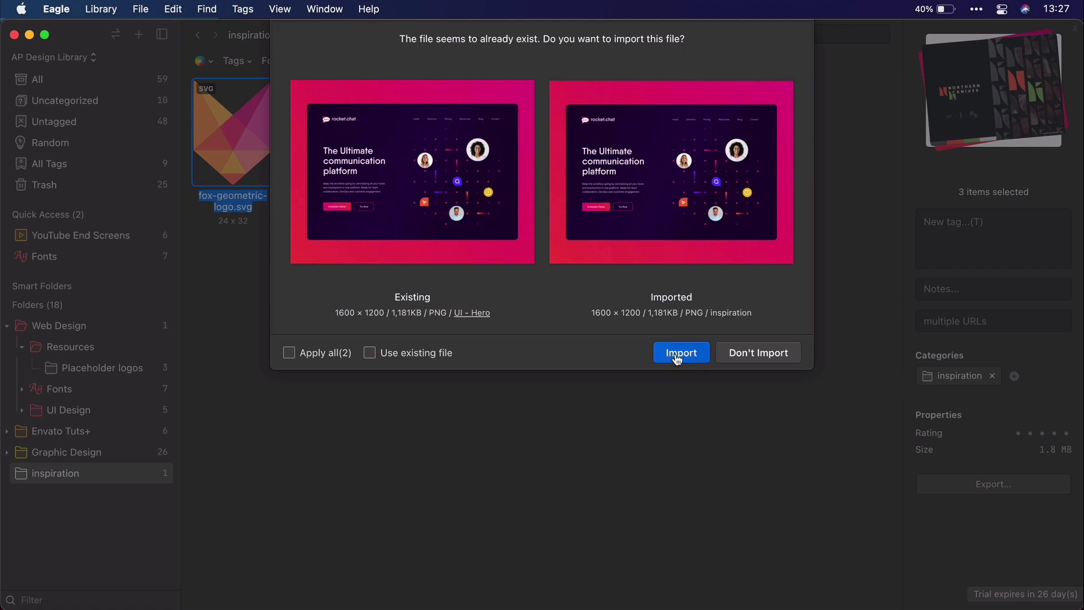
click(763, 360)
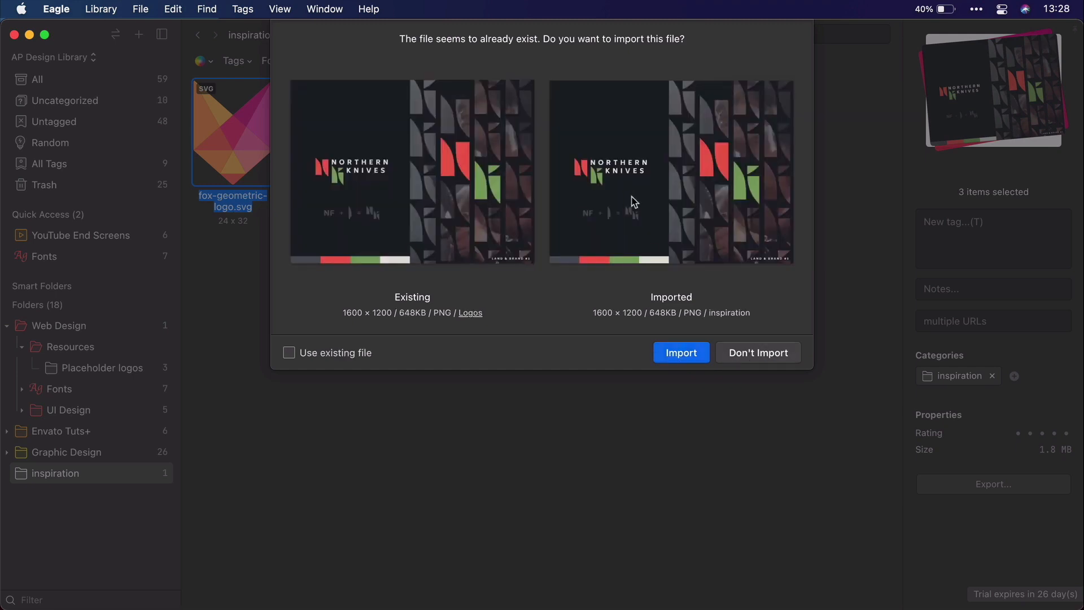
click(778, 358)
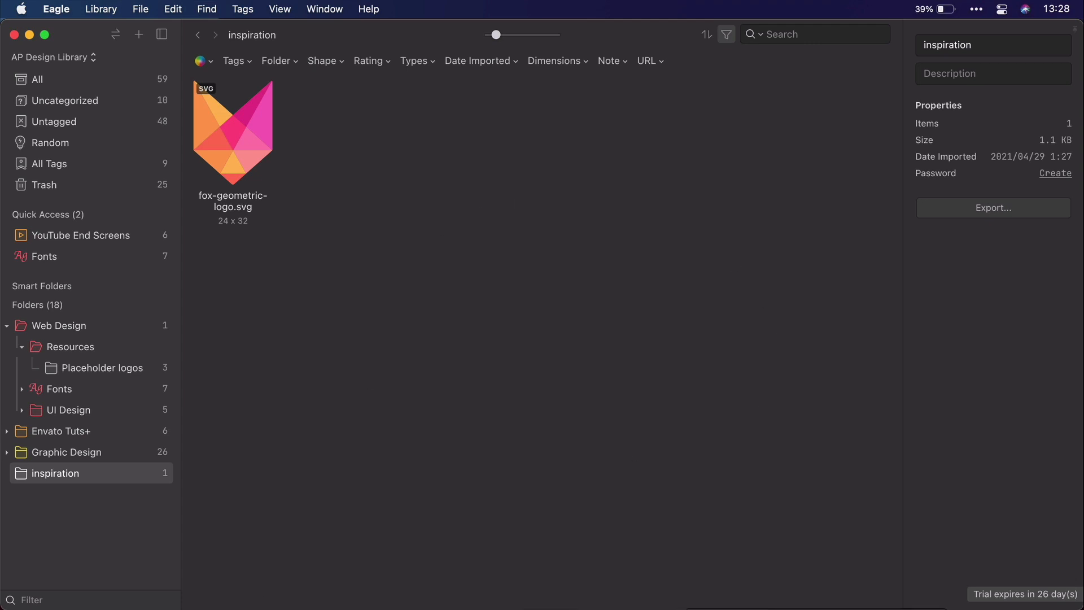
Switch to Finder, move the iPhone mockup folder's window aside, and preview Psd.psd.
key(super+Tab)
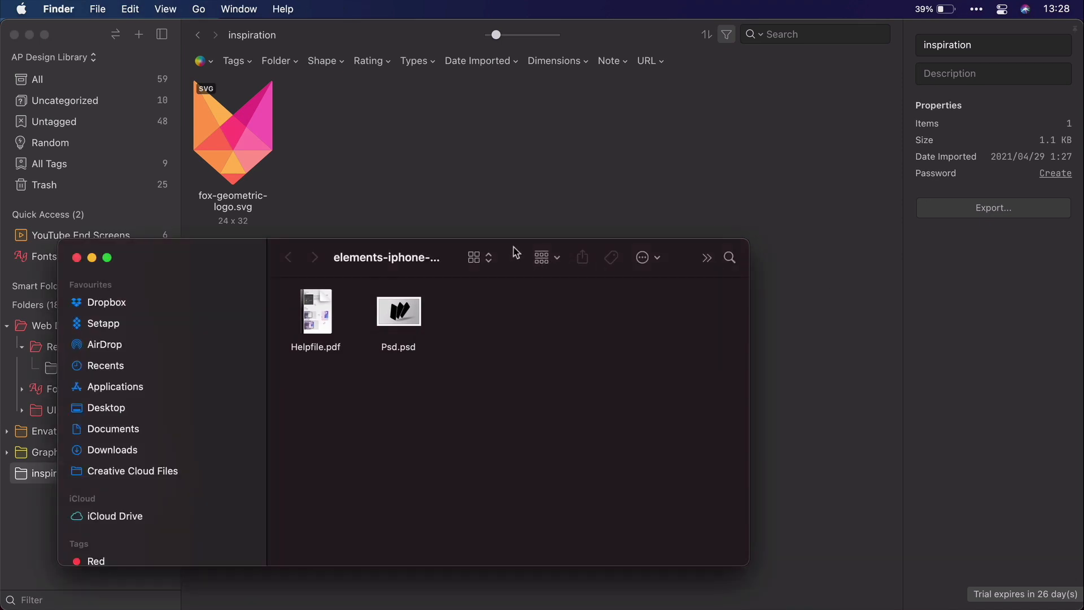
drag(514, 248, 767, 133)
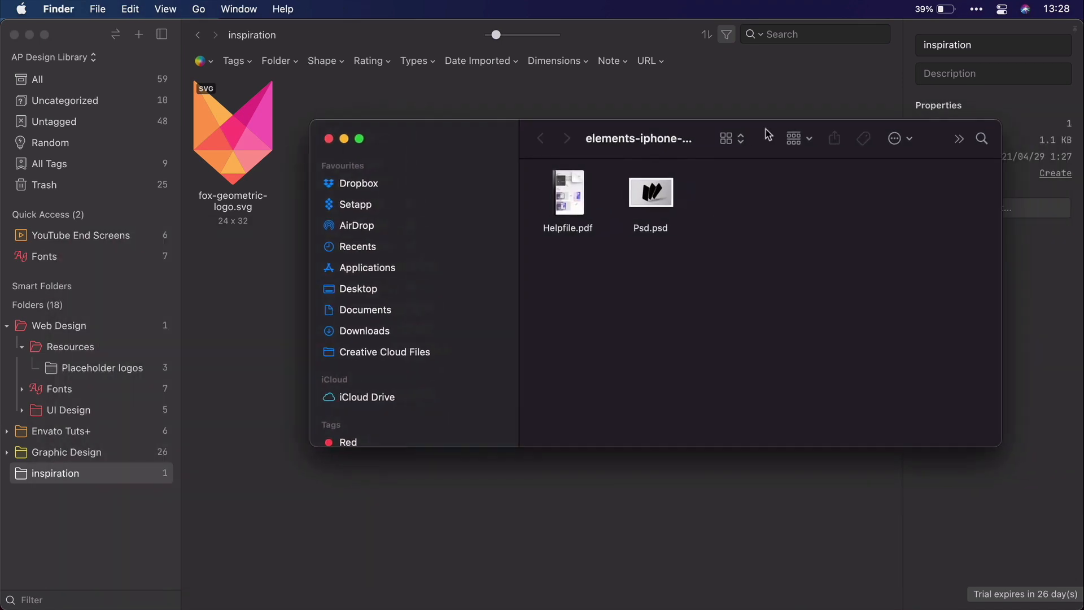
click(668, 204)
key(space)
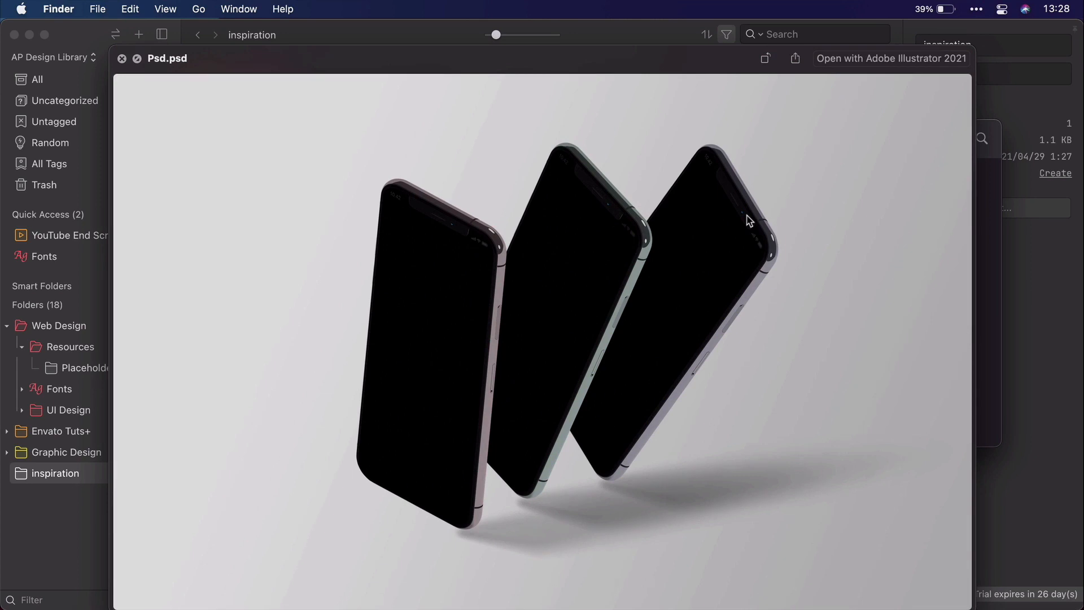
key(space)
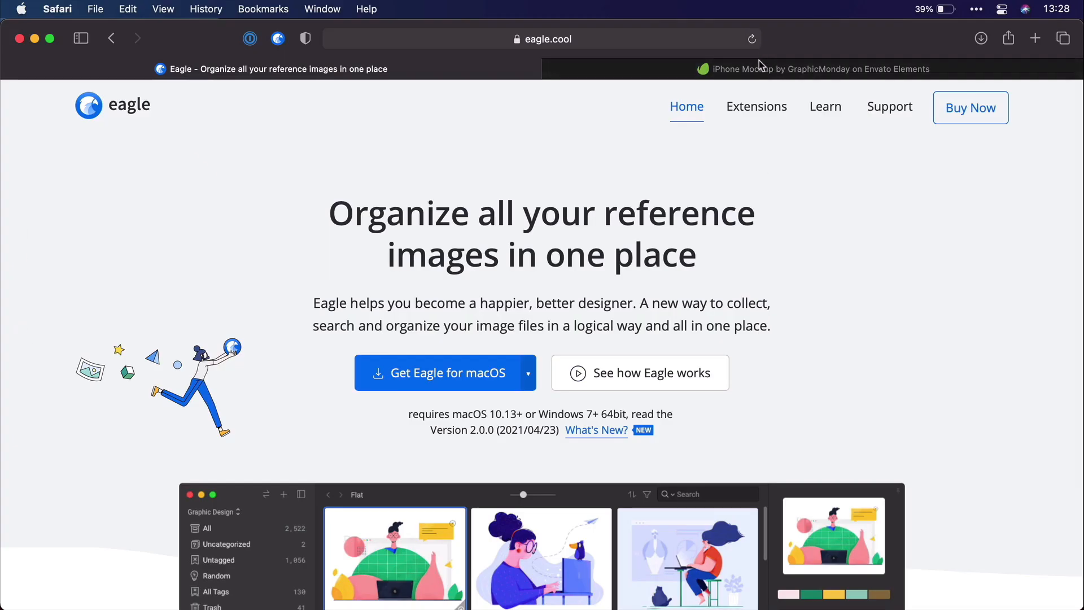
View the iPhone Mockup page on Envato Elements in Safari and return to Finder.
click(758, 67)
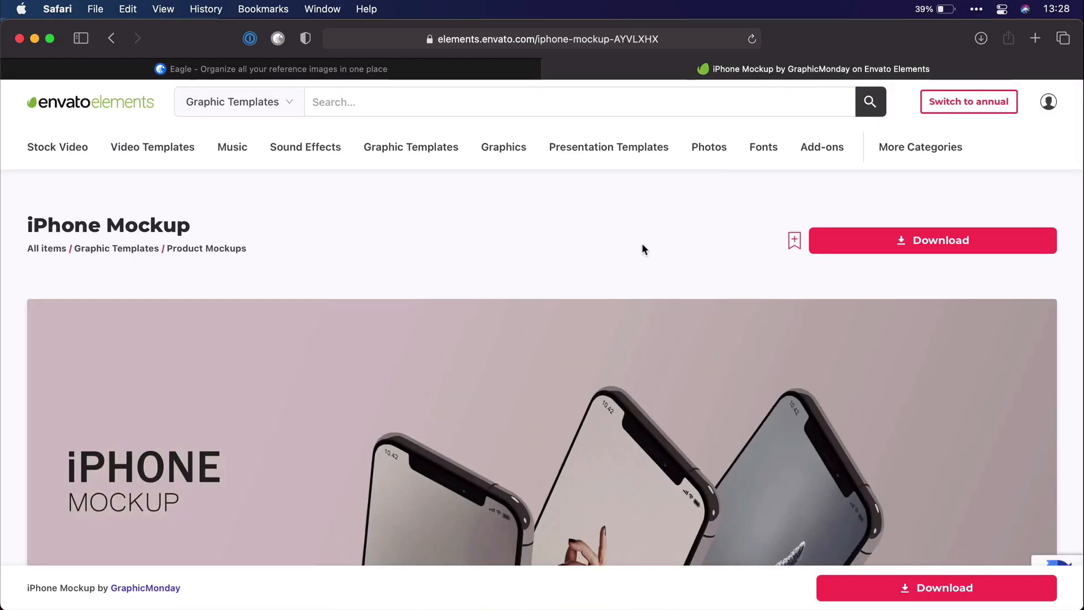
key(super+Tab)
key(super+Tab)
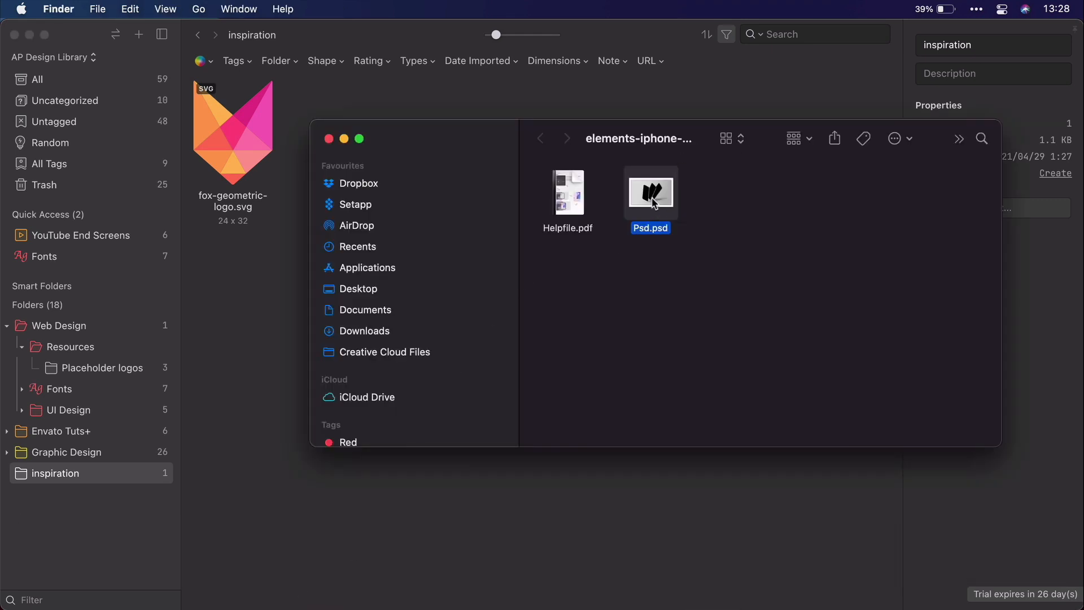
Switch to Eagle and open the Mockups folder inside Graphic Design.
drag(656, 204, 672, 236)
key(super+Tab)
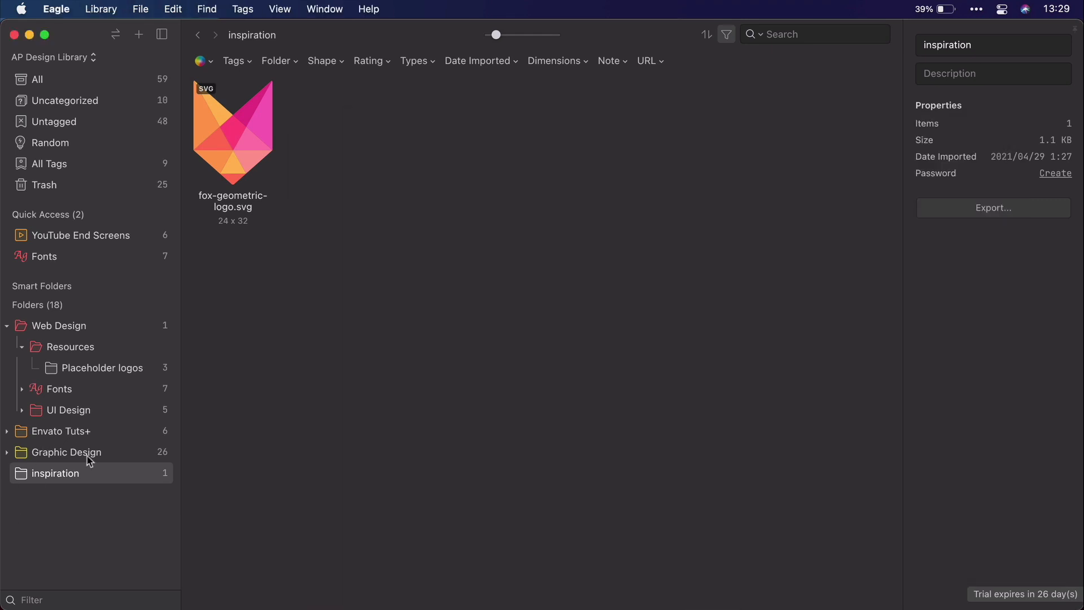
click(7, 454)
click(67, 473)
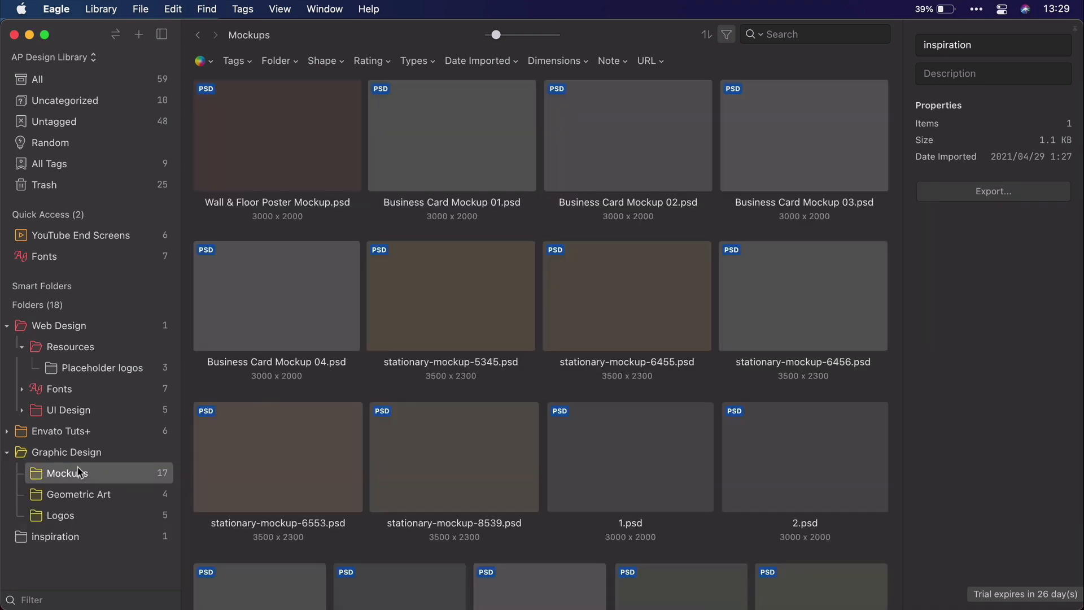
Switch to Finder, import Psd.psd from the iPhone mockup folder into Eagle's Mockups folder, and return to Eagle.
key(super+Tab)
key(super+Tab)
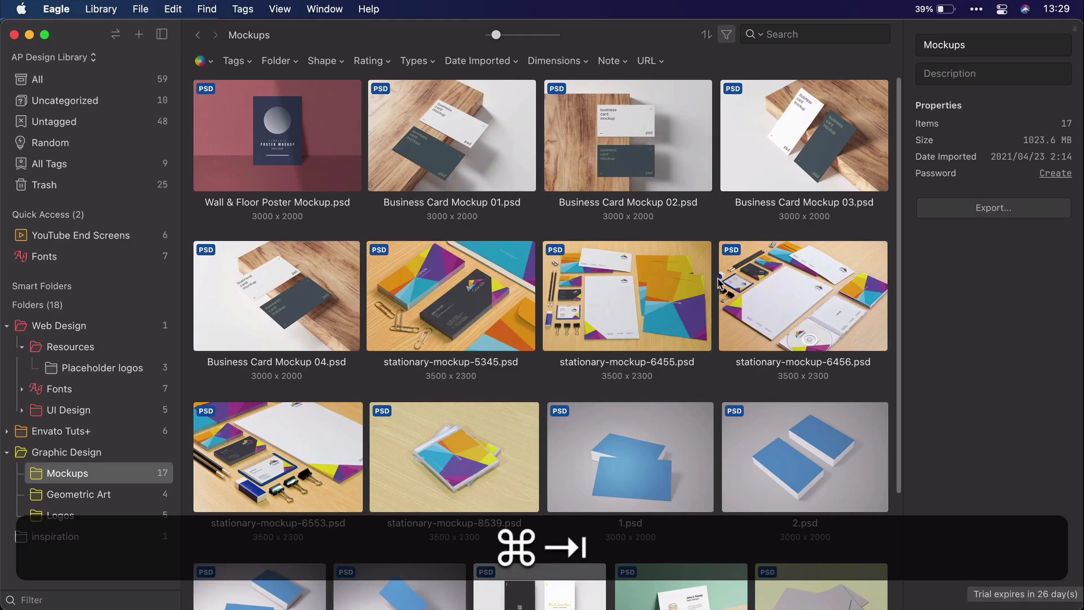
key(super+Tab)
drag(668, 226, 251, 374)
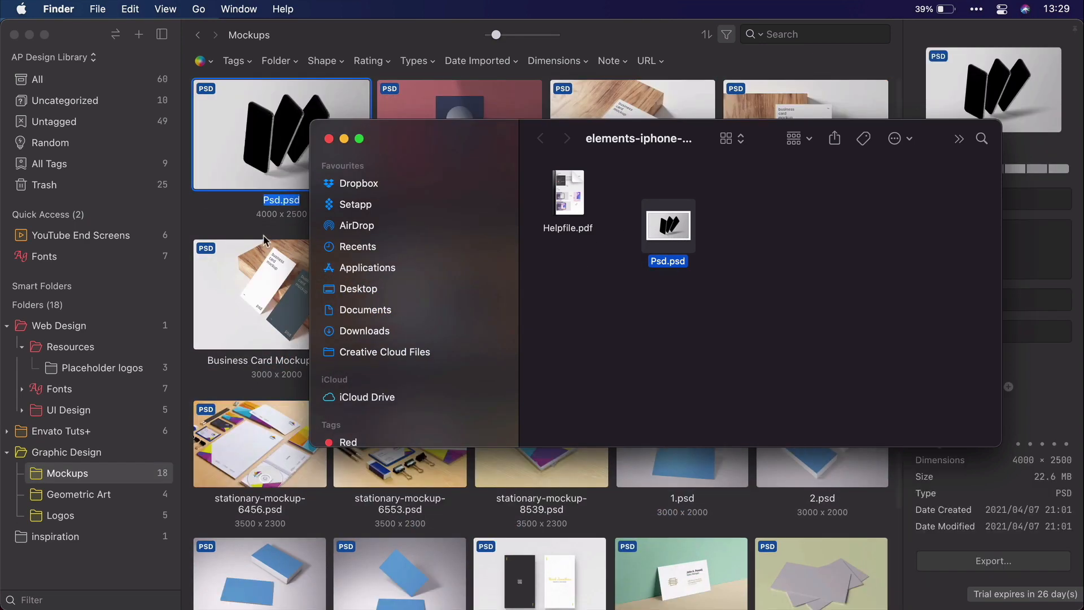
click(242, 226)
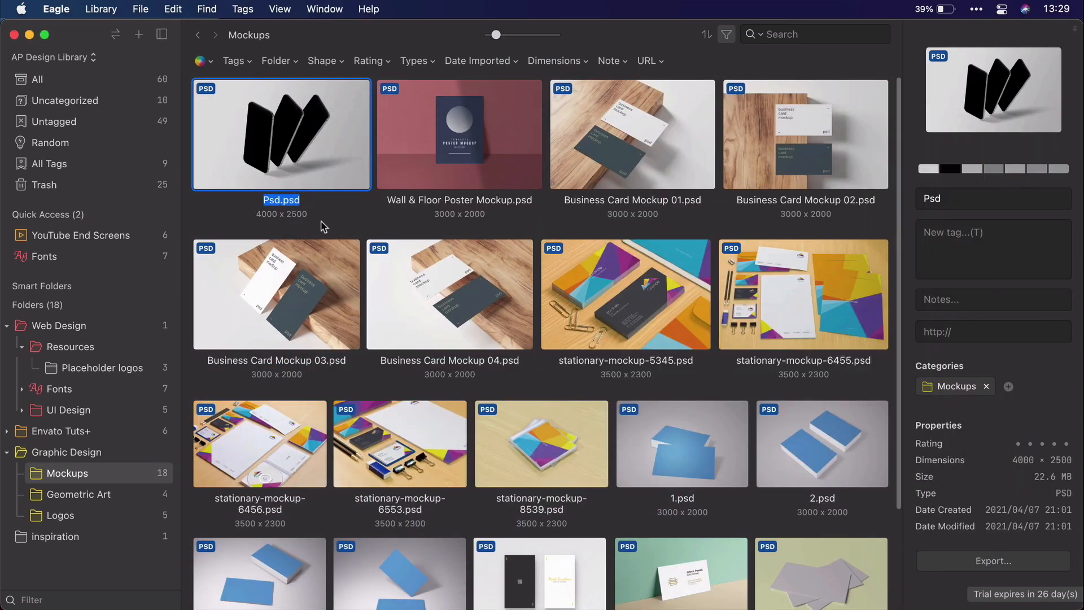
click(347, 219)
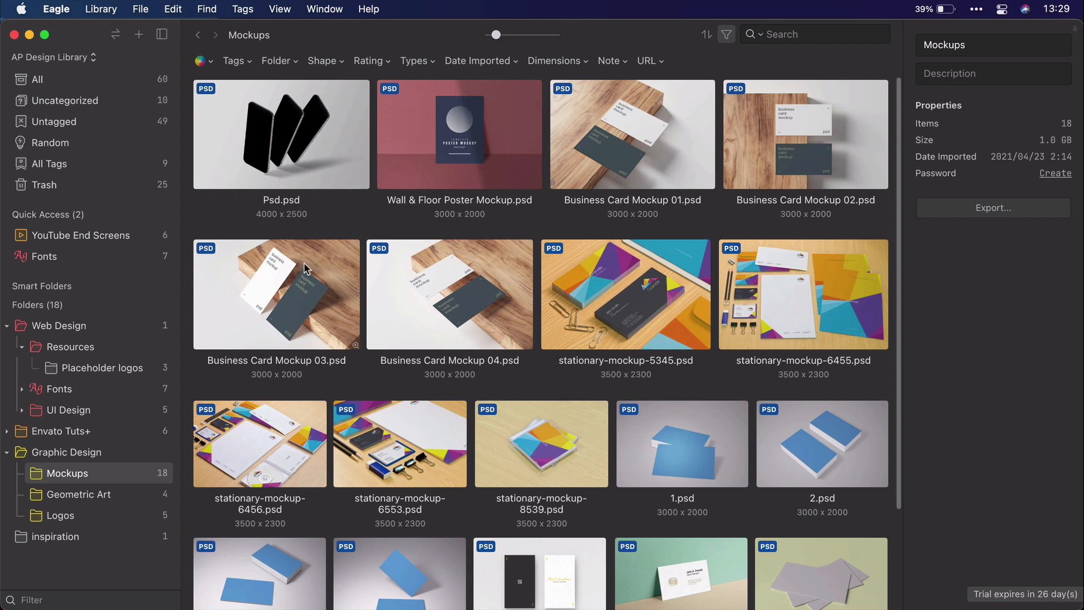
right_click(285, 111)
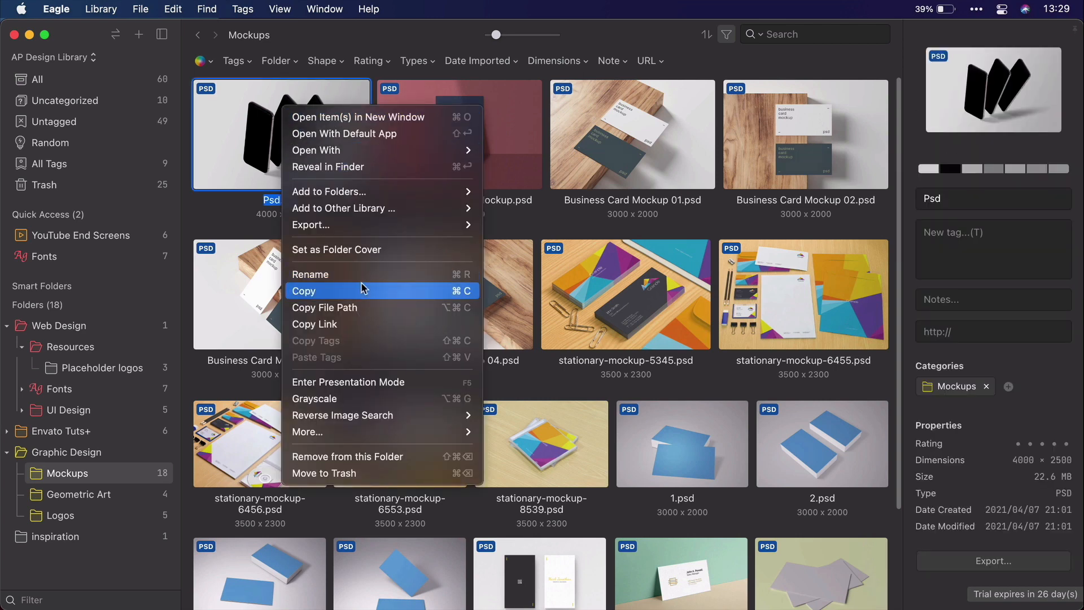
click(232, 223)
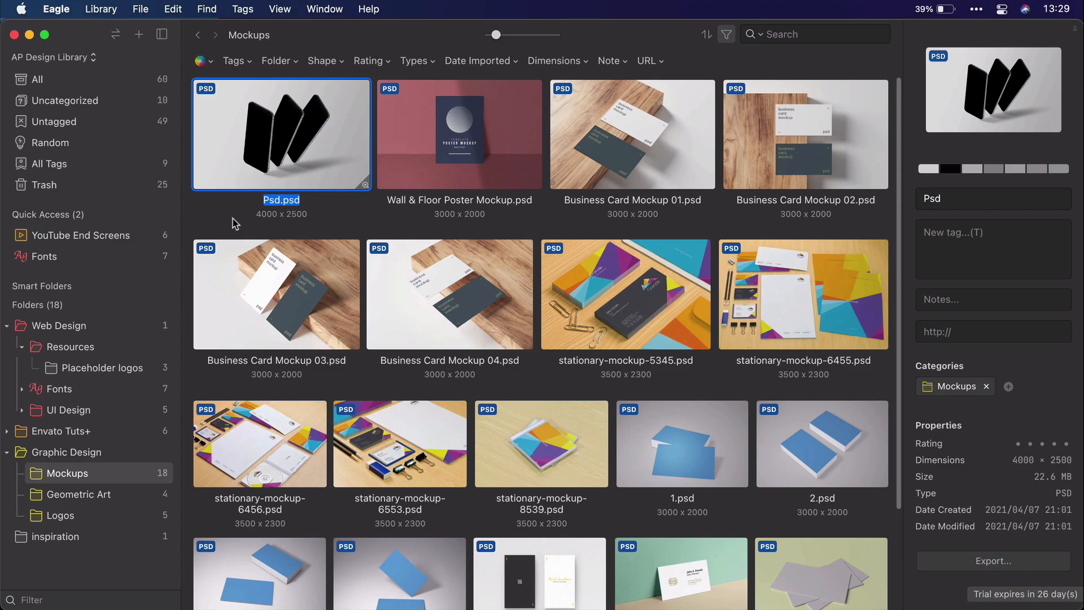
key(super+Tab)
click(519, 39)
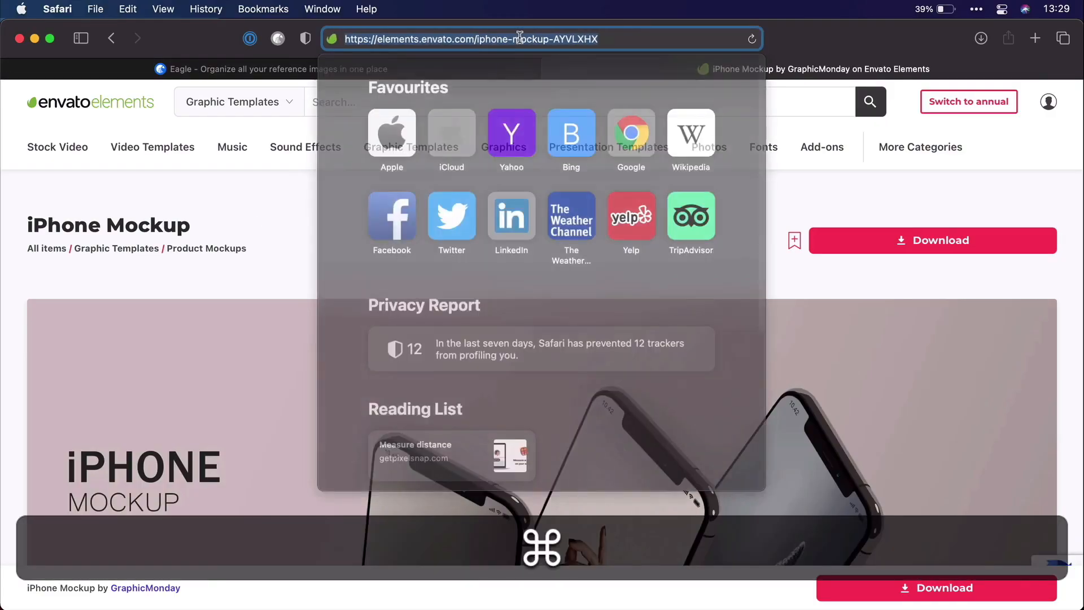
key(super+Tab)
click(960, 332)
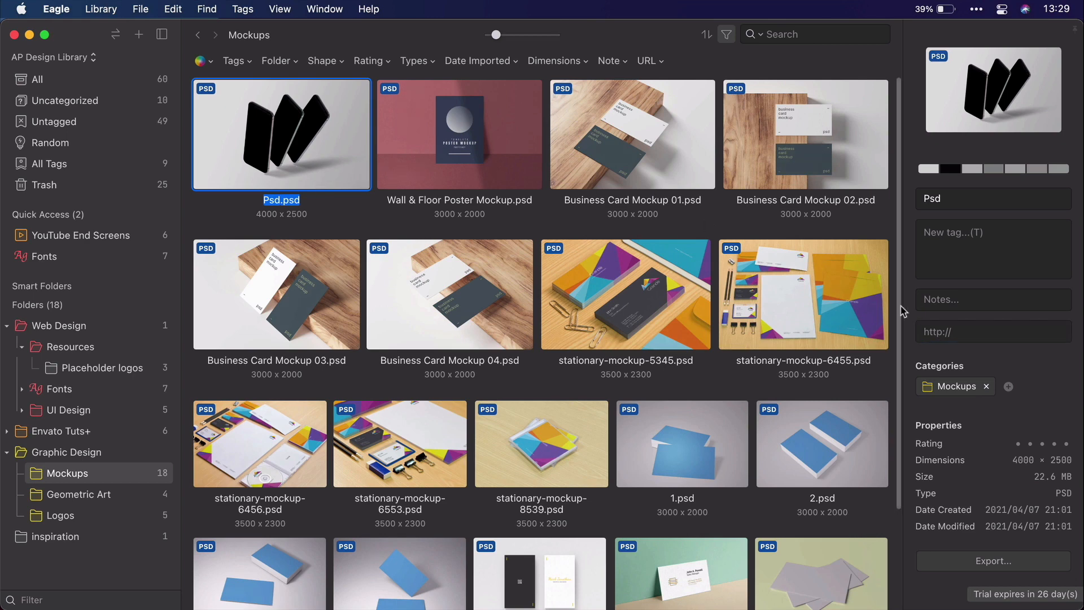
key(super+v)
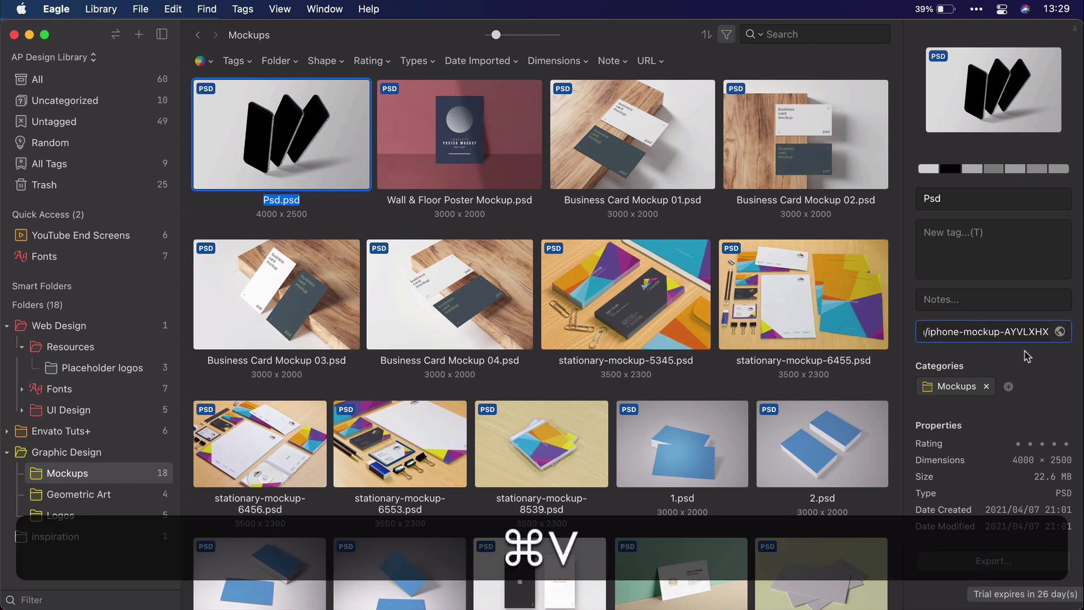
key(Return)
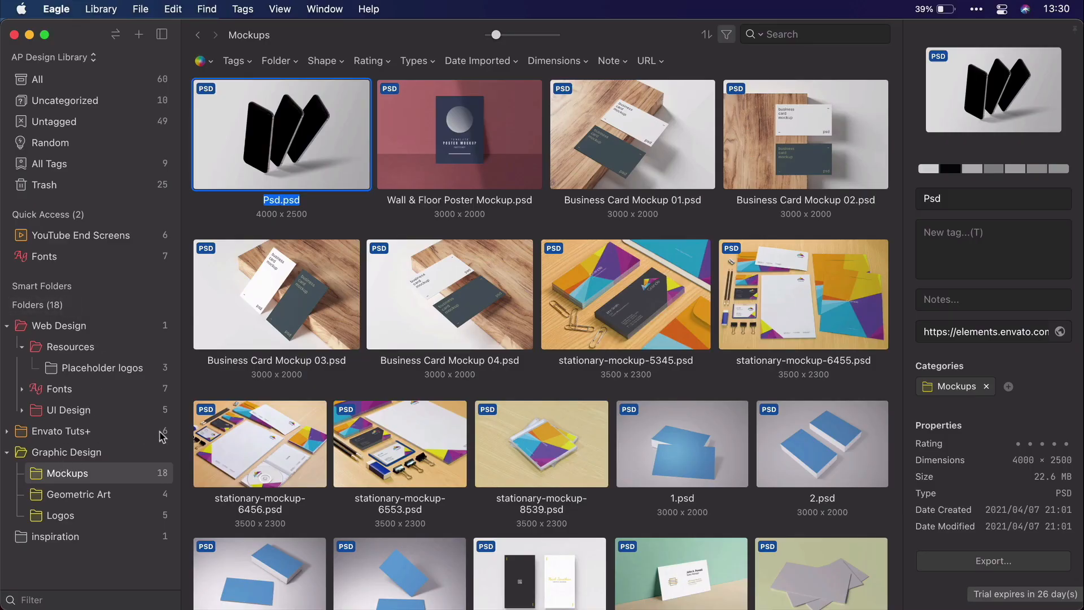
Open the Web Design folder and collapse the Web Design and Graphic Design folder trees.
click(74, 333)
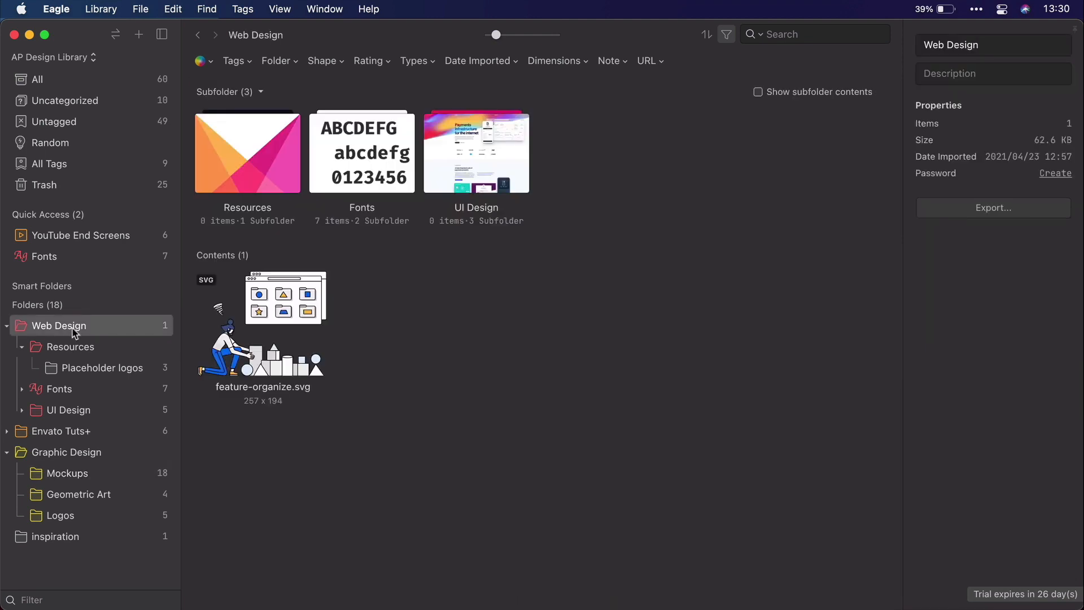
click(7, 328)
click(7, 368)
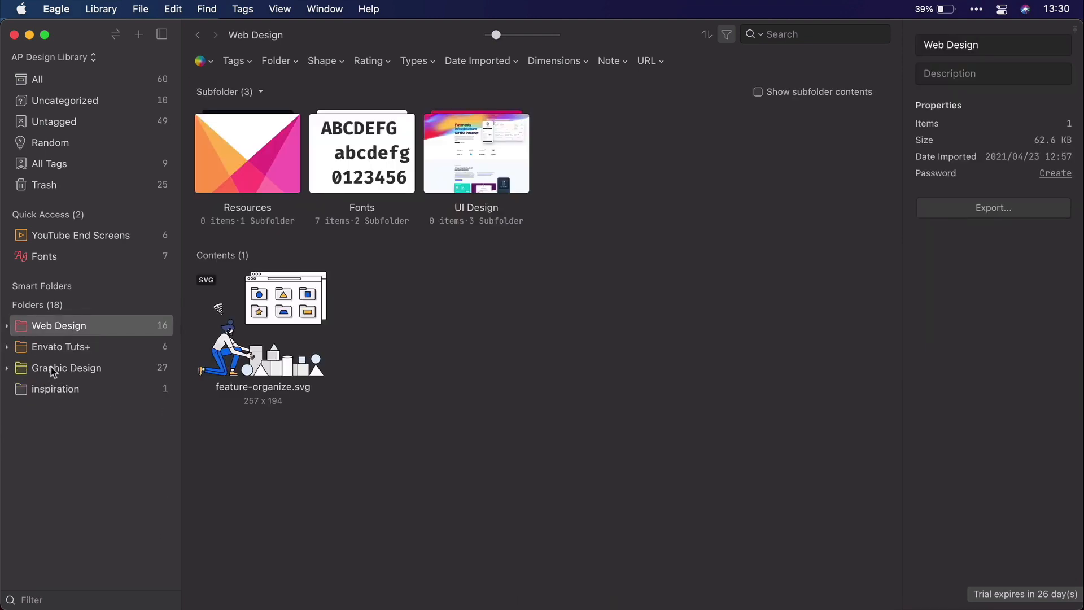
Look through the icons available for the Web Design folder without changing its icon.
right_click(59, 326)
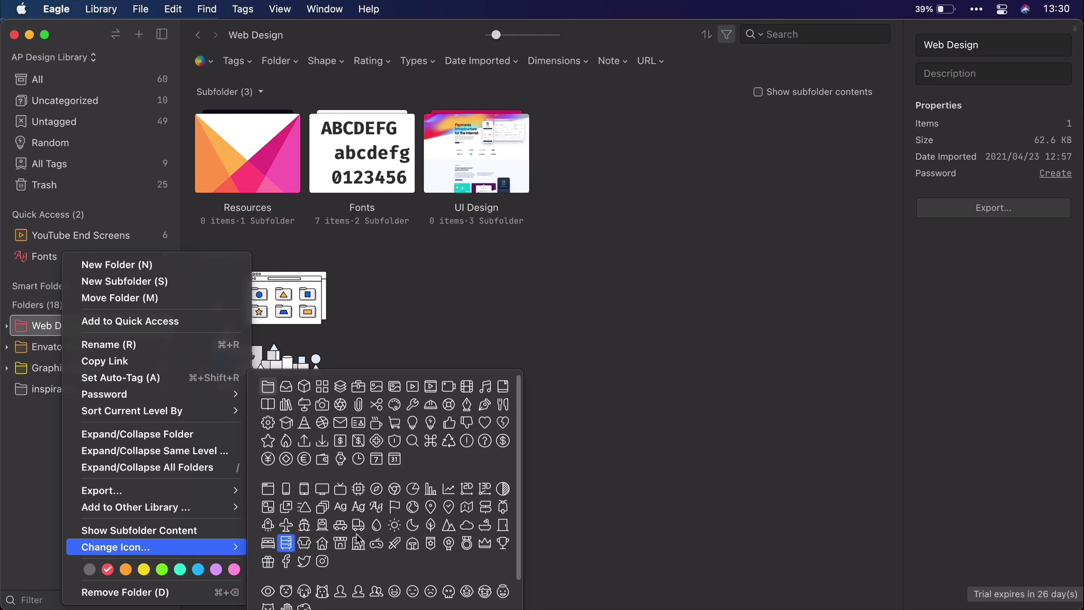
scroll(375, 517, down, 2)
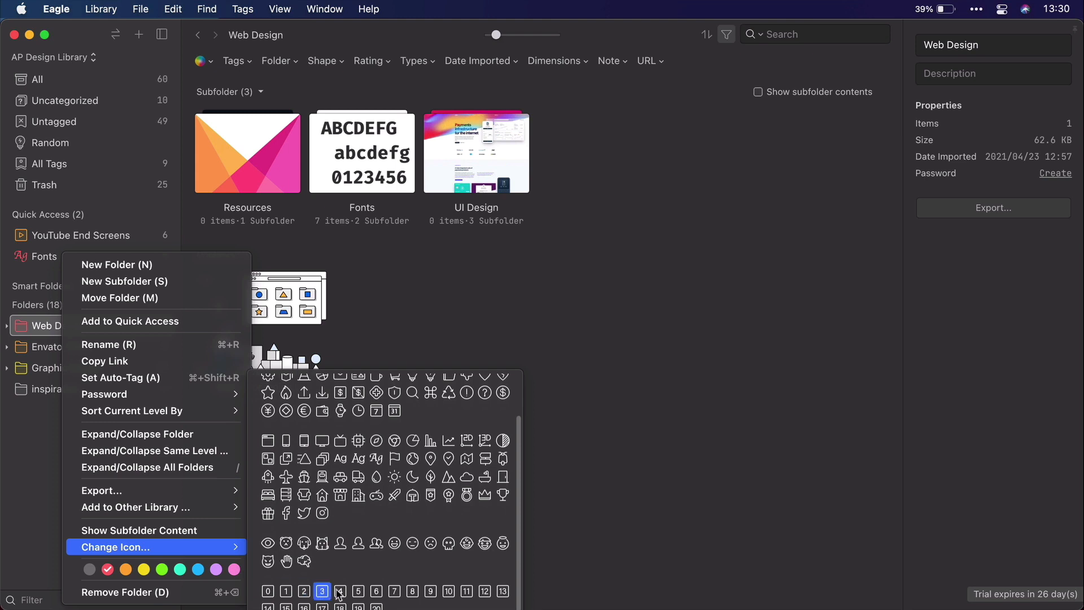
scroll(415, 507, up, 2)
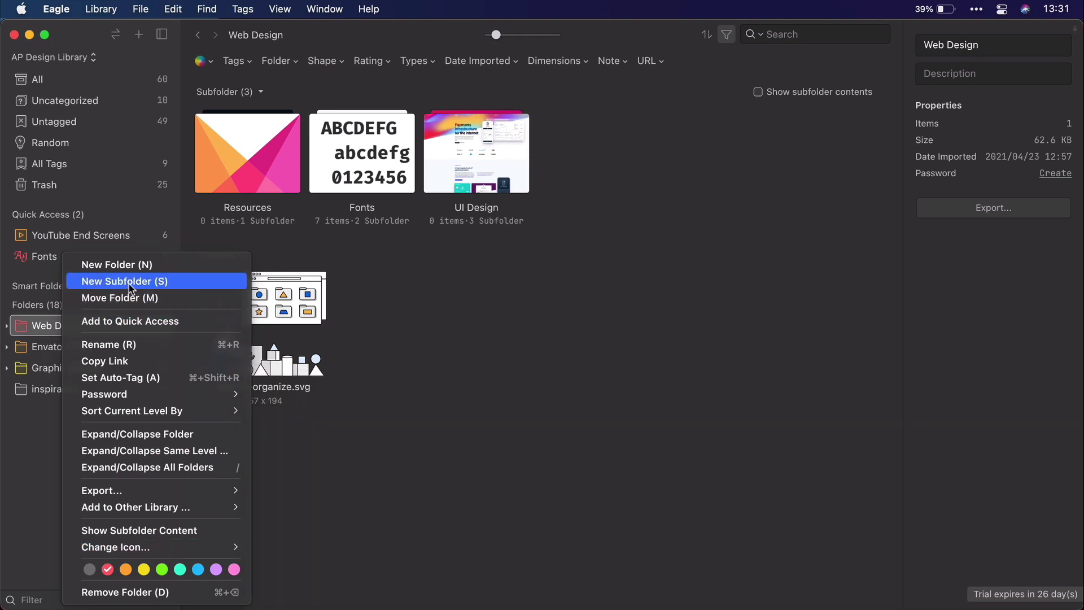
key(Escape)
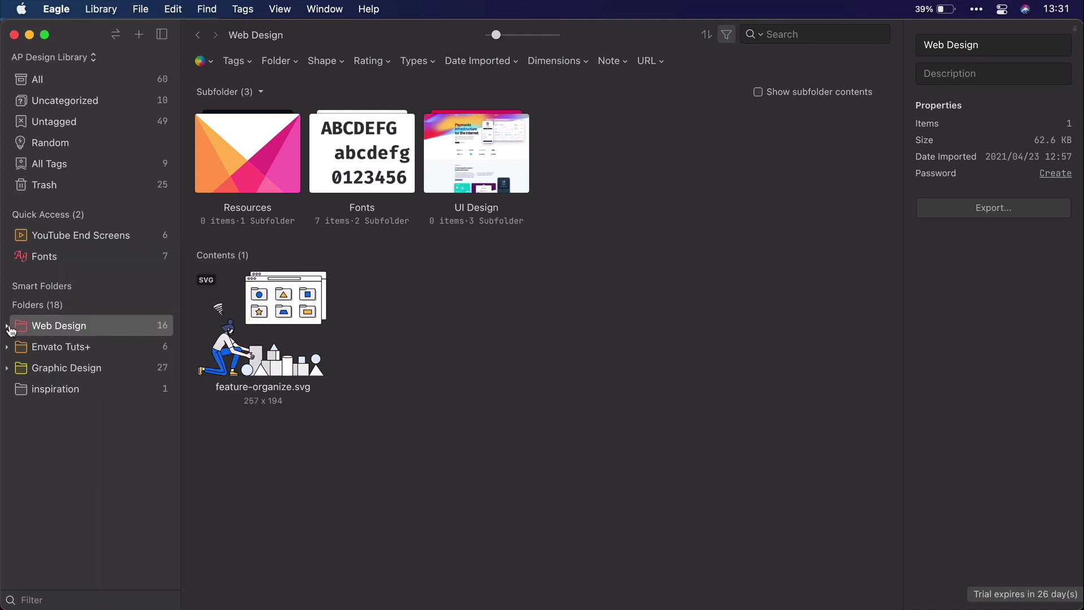
Expand Web Design and view its Resources, Placeholder logos and Fonts folders.
click(7, 325)
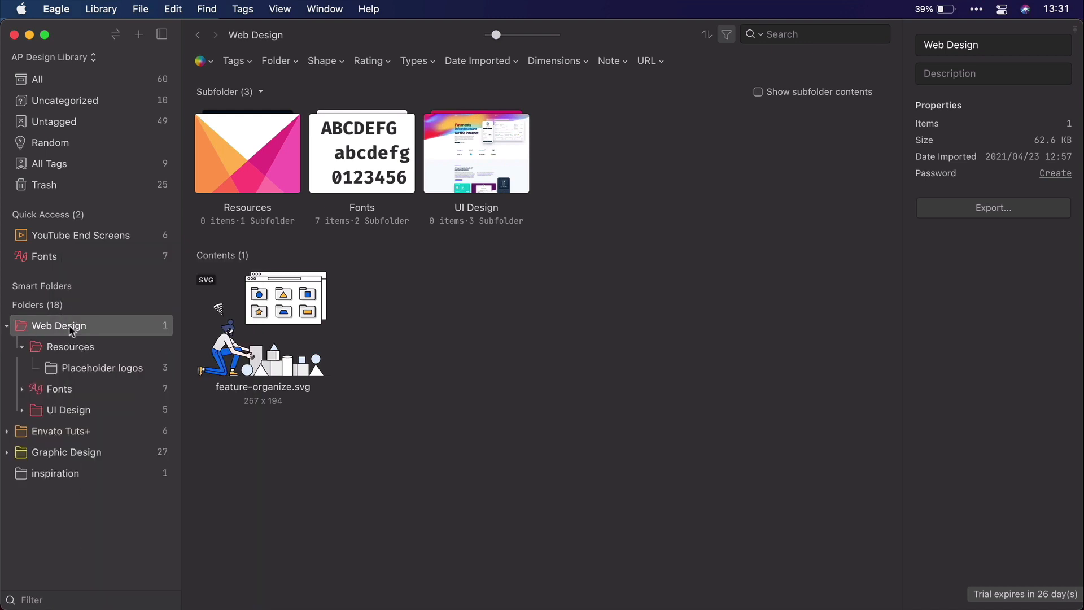
click(92, 349)
click(98, 370)
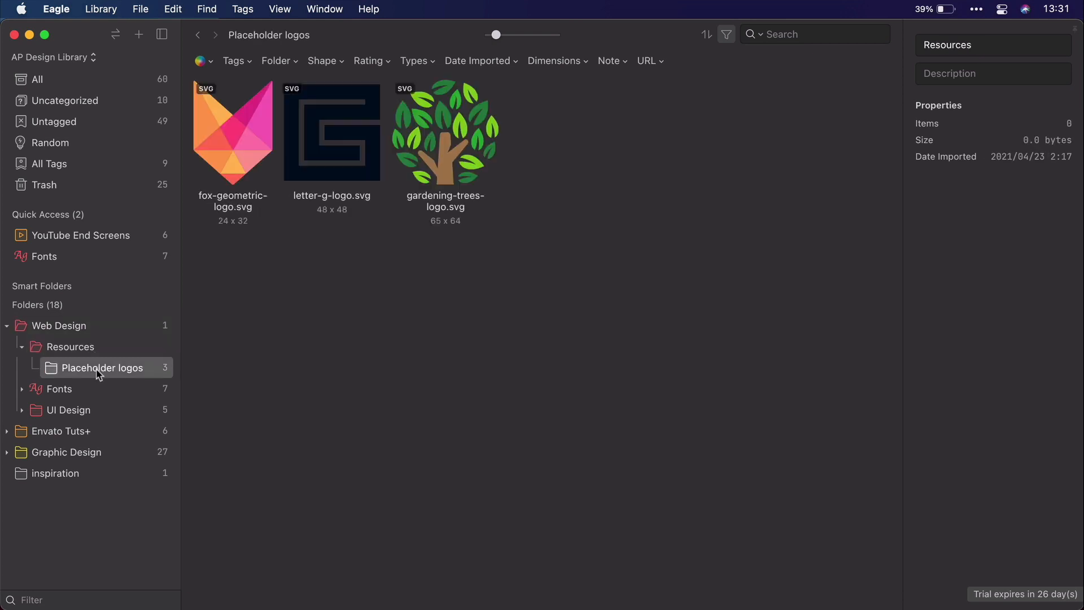
click(62, 395)
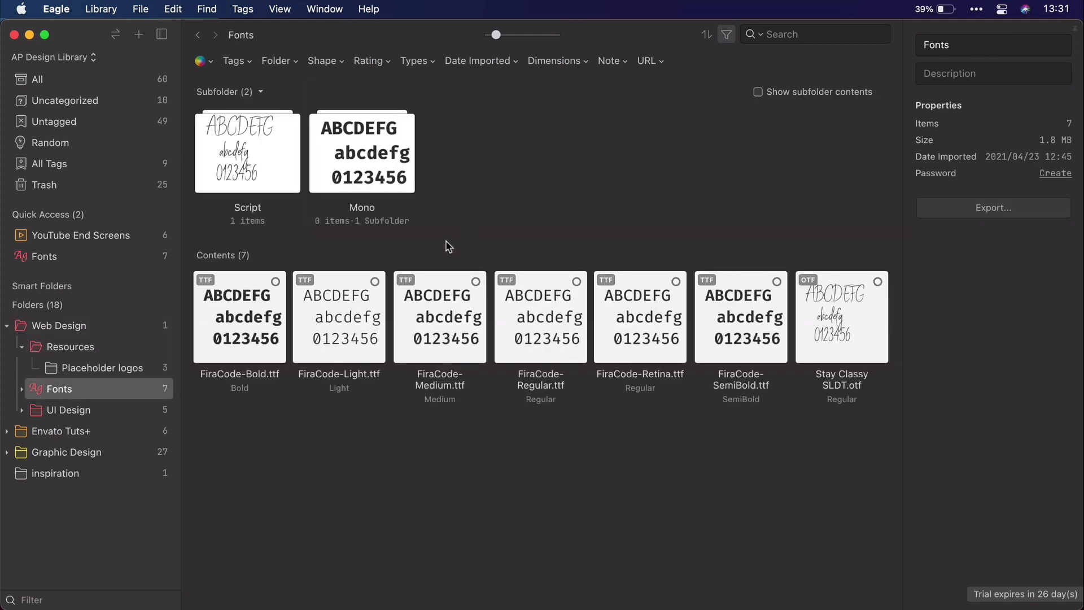
Expand the UI Design folder and view its UI - Full Page, UI - Hero and UI - Tabs subfolders.
click(85, 410)
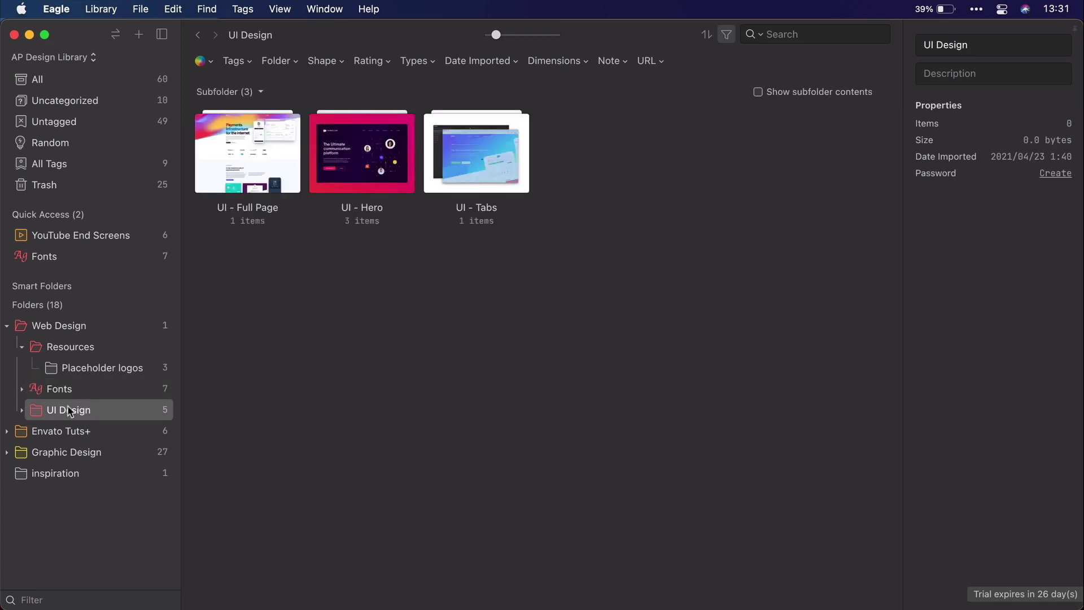
click(21, 410)
click(110, 435)
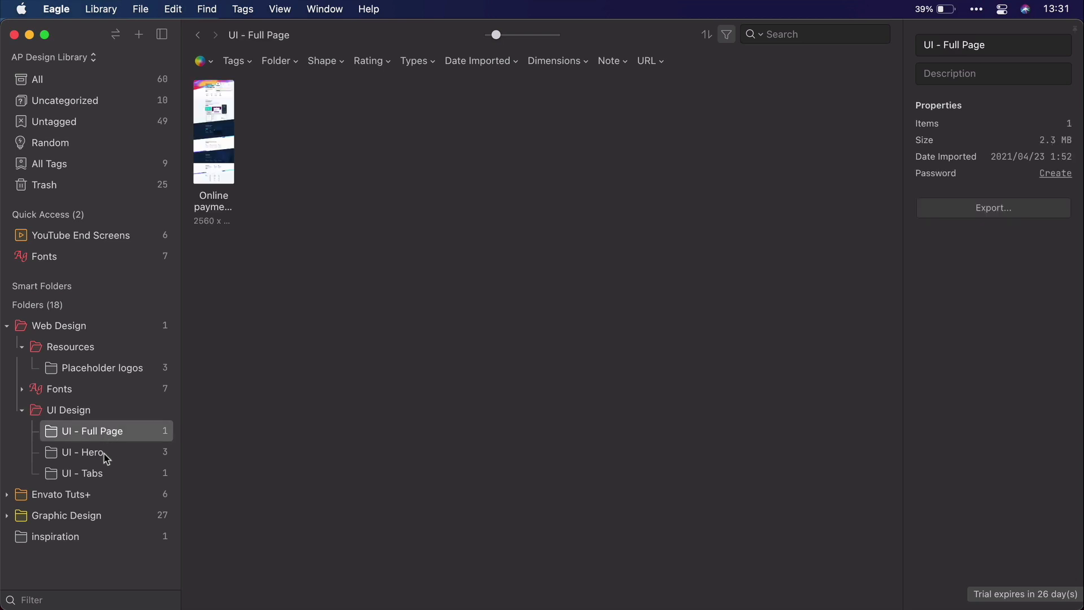
click(105, 455)
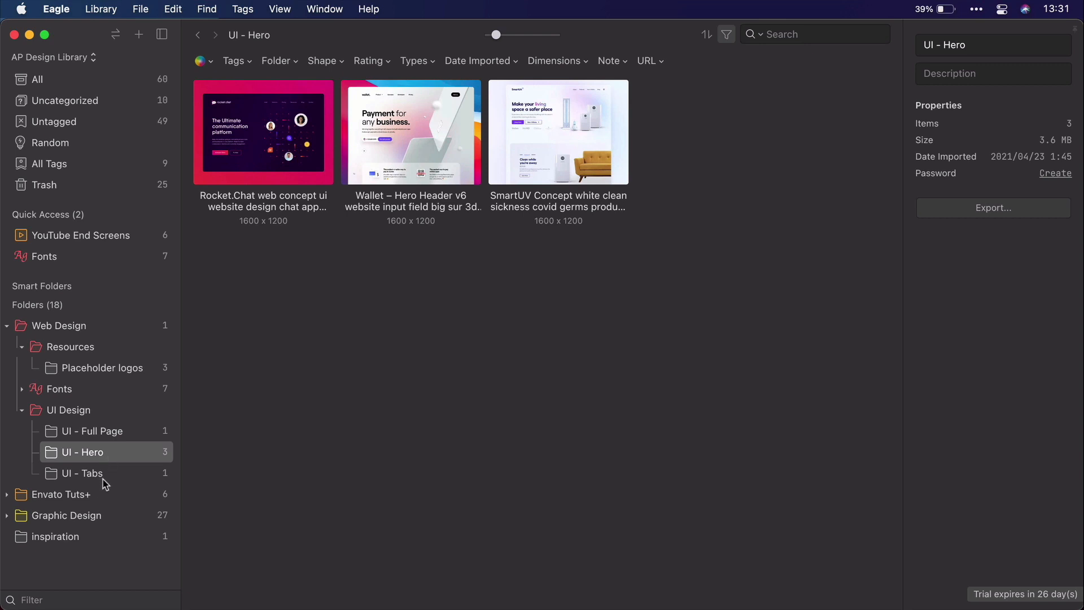
click(104, 477)
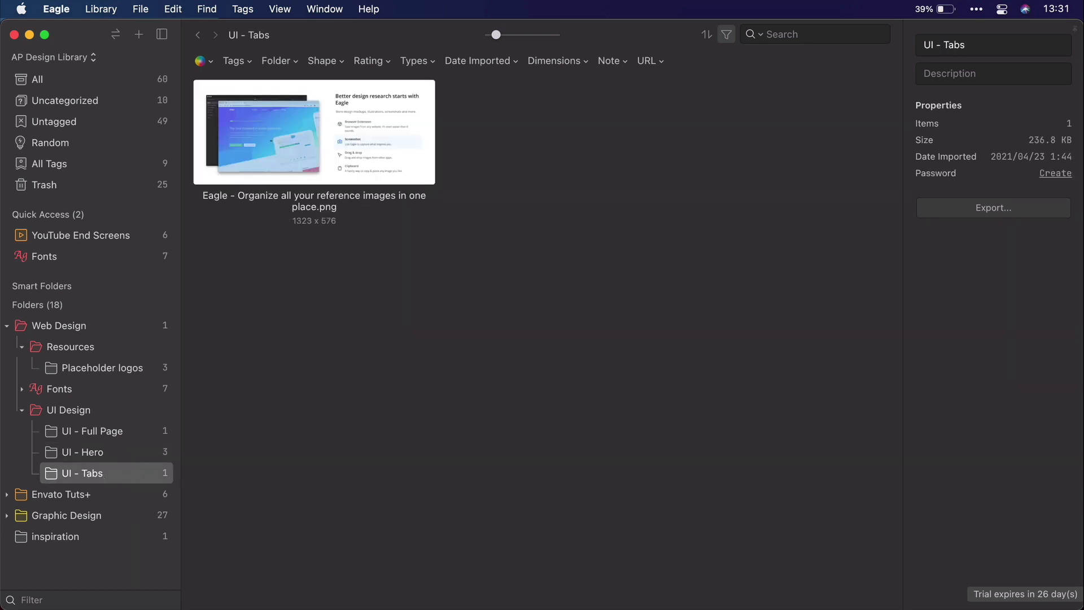
View the Envato Tuts+ folder, expanding its subfolder list and collapsing it again.
click(22, 501)
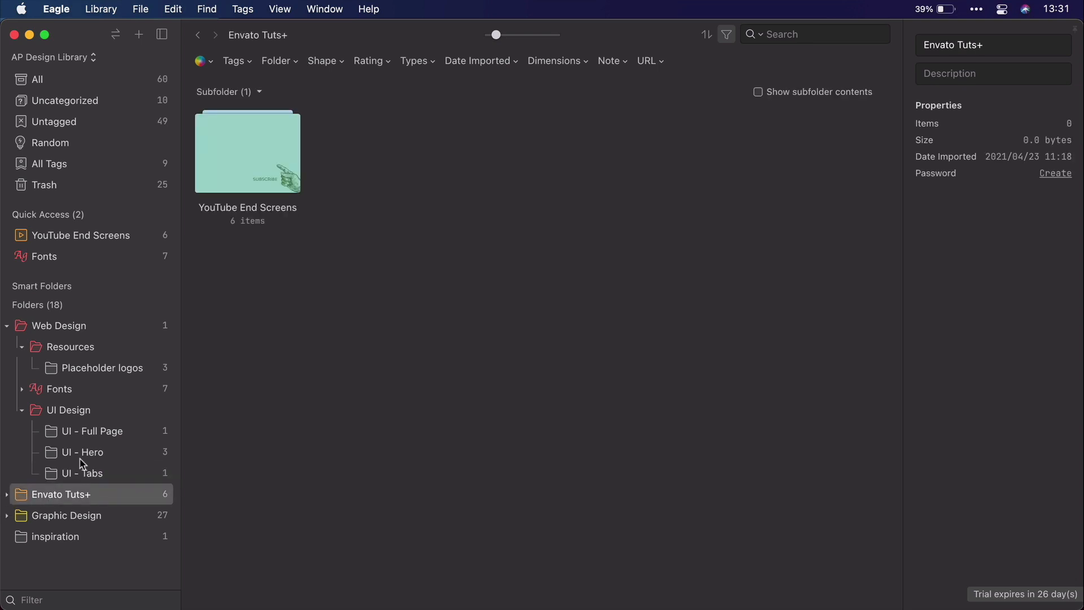
click(6, 494)
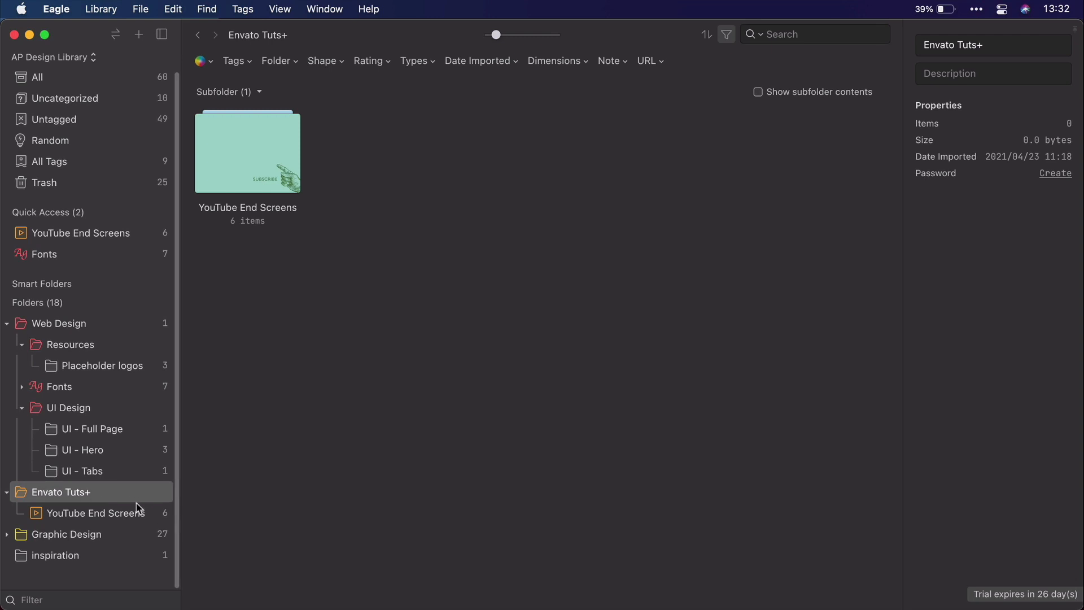
click(7, 492)
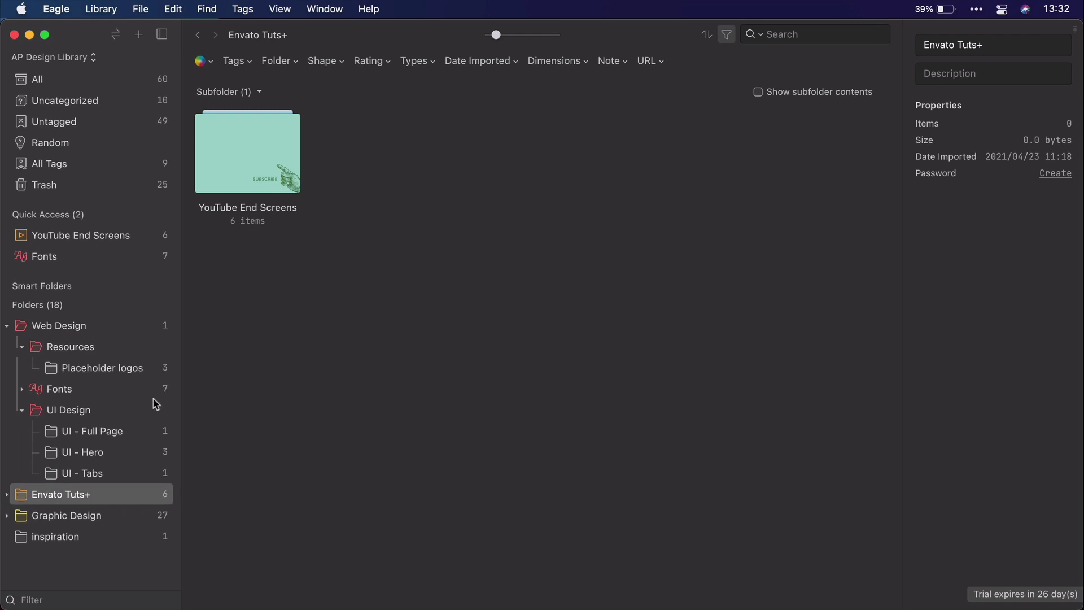
Start a new smart folder and name it Screenshots.
mouse_move(82, 290)
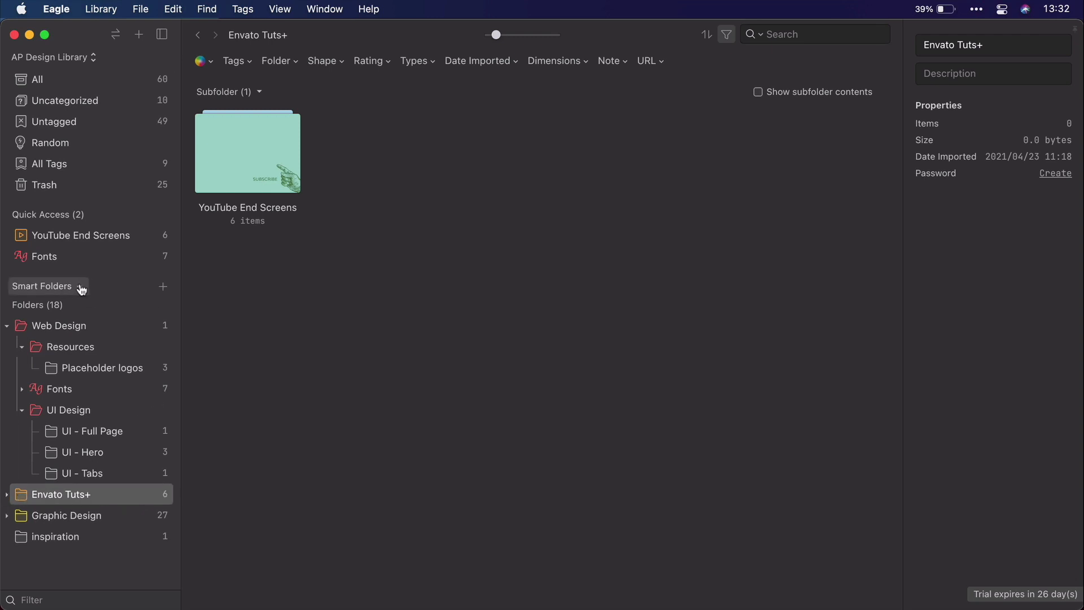
click(163, 286)
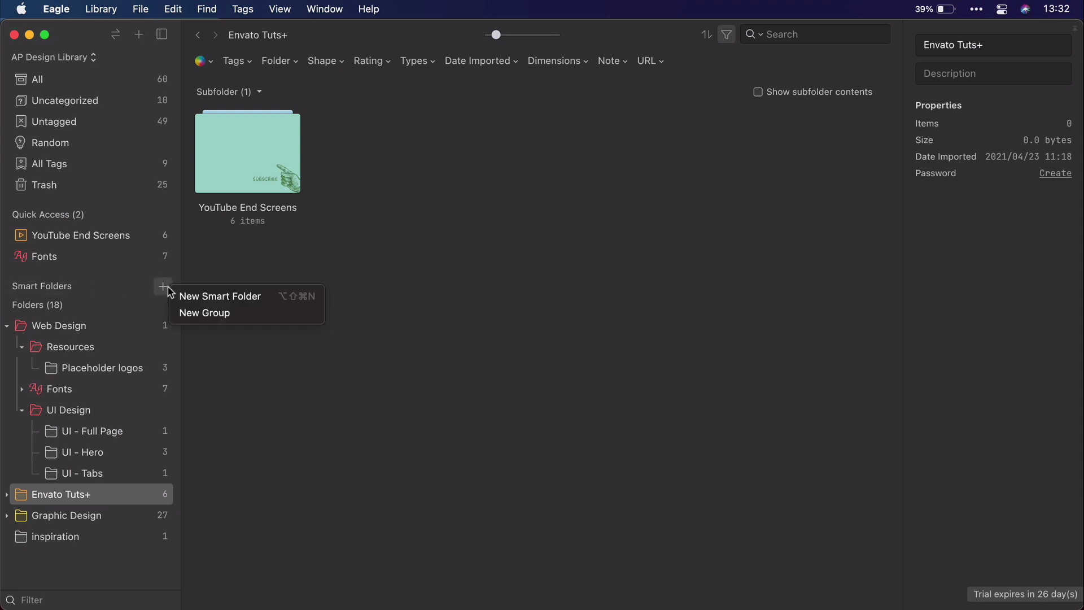
click(271, 298)
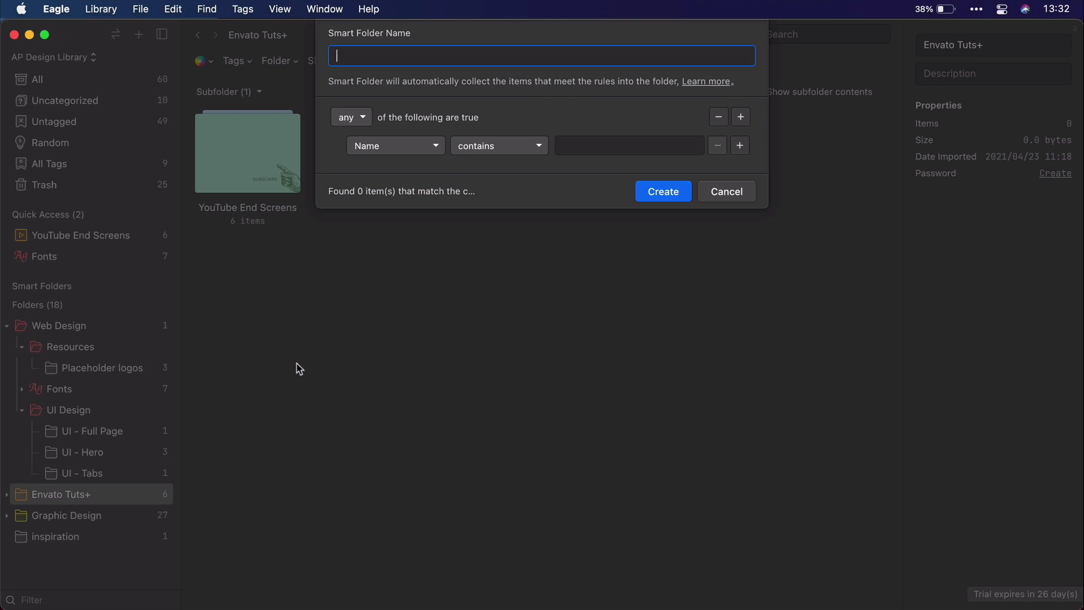
text(`s)
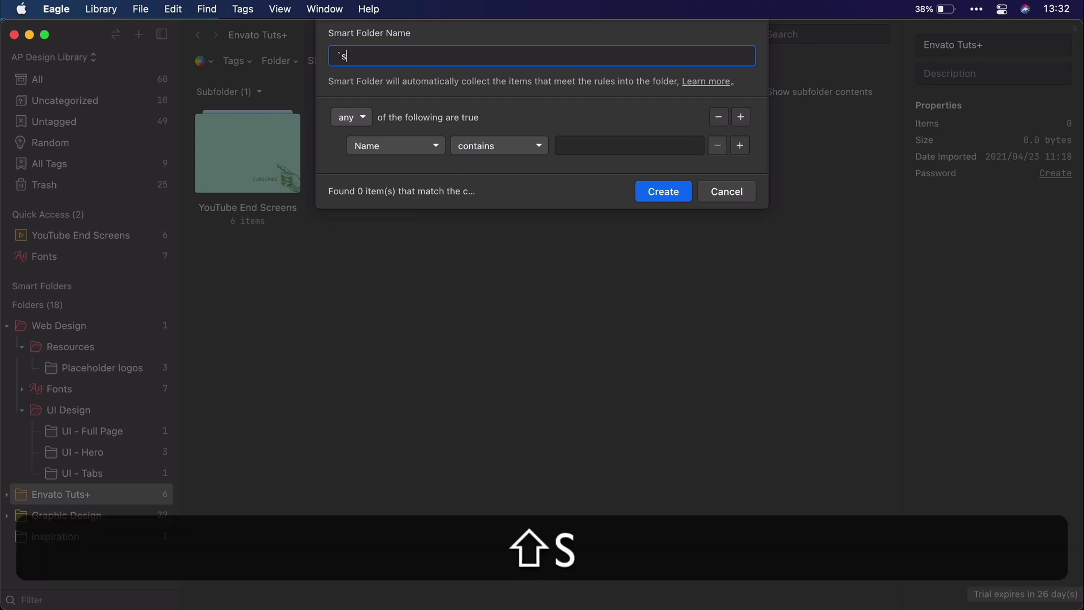
text(`creen)
key(shift+super+Left)
text(Scree)
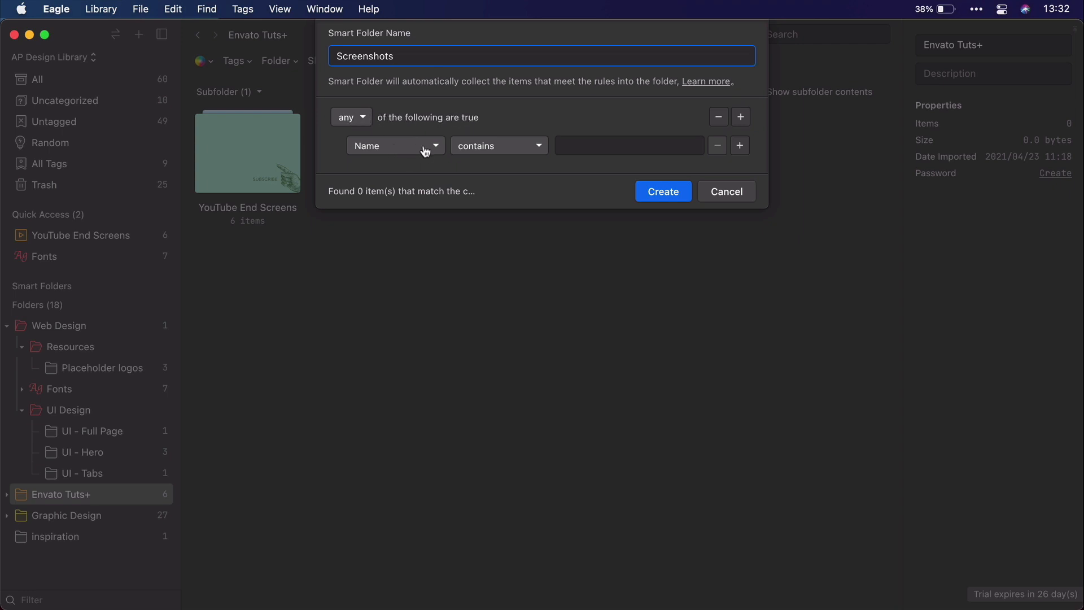
Set the rule to names containing "screenshot", create the smart folder, and expand the Smart Folders list.
click(581, 146)
text(screenshot)
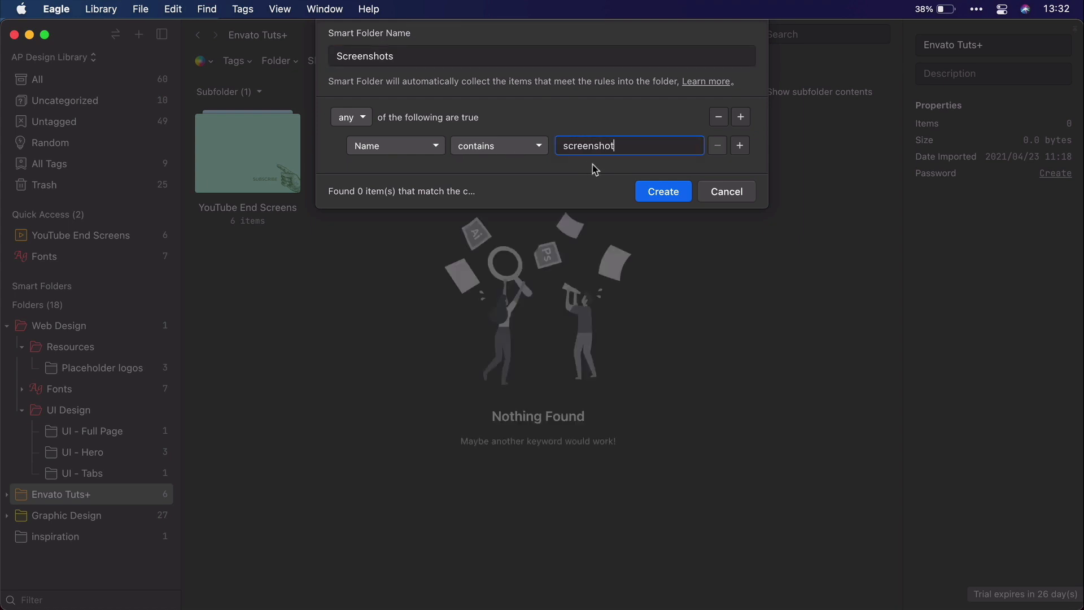
click(661, 191)
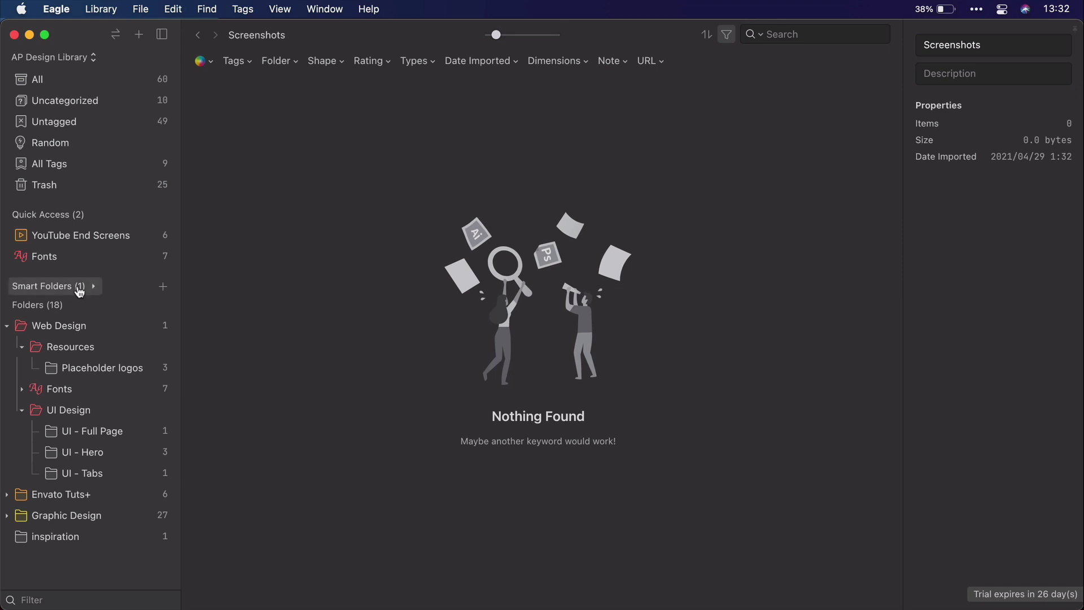
click(91, 287)
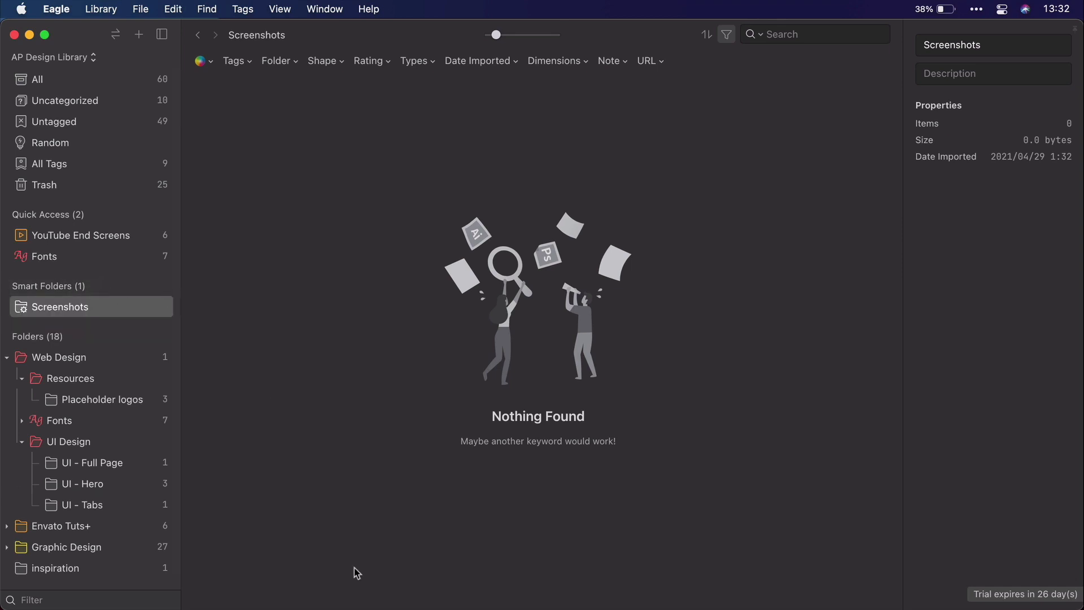
Switch to the iPhone Mockup page in Safari and launch CleanShot X for taking a screenshot.
click(715, 609)
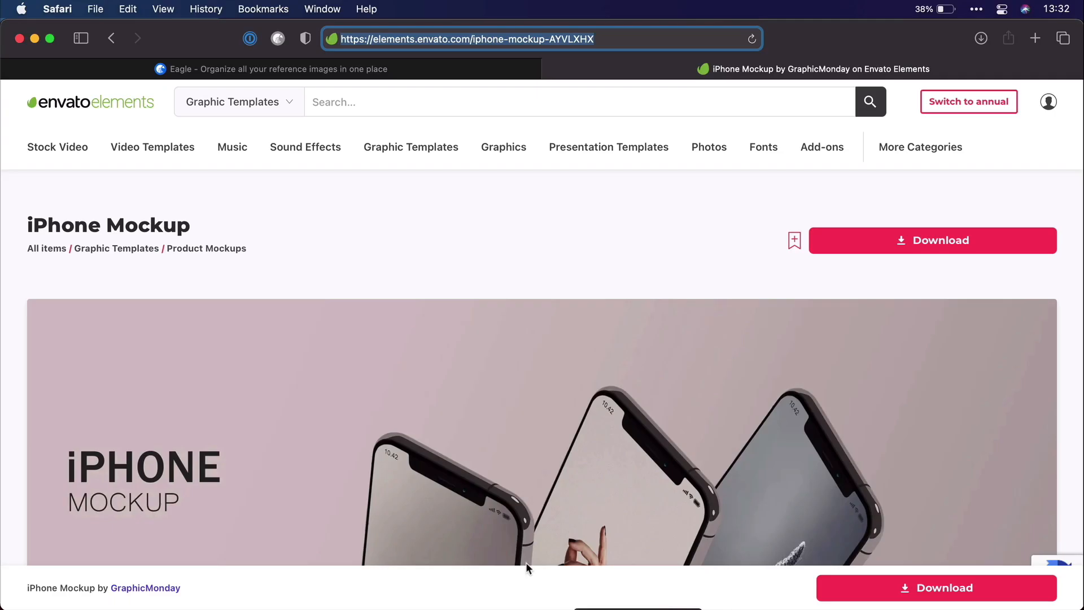
click(492, 320)
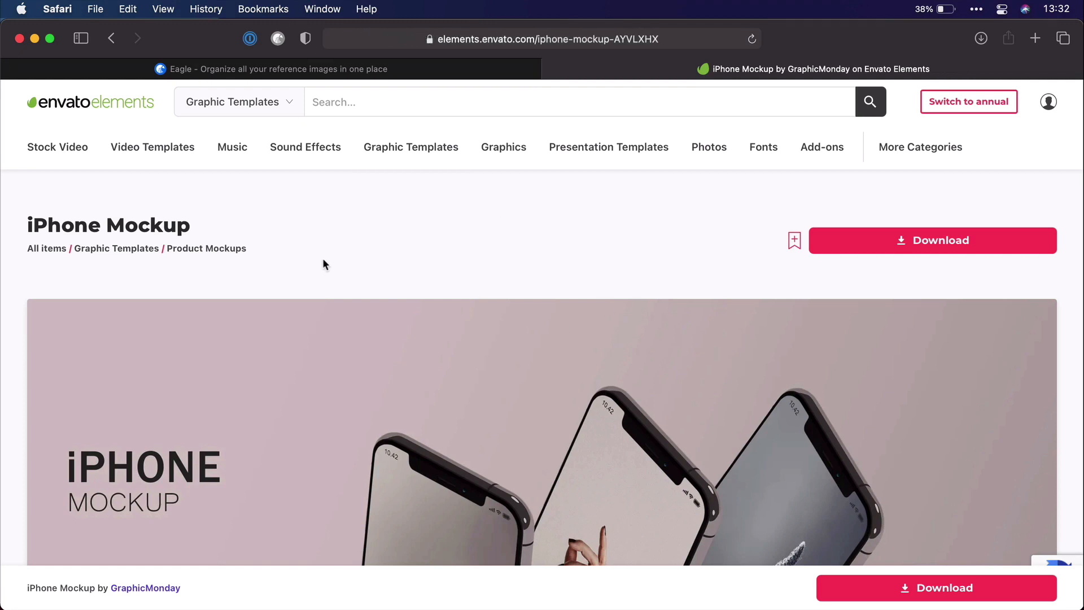
key(shift+super)
key(shift+super+4)
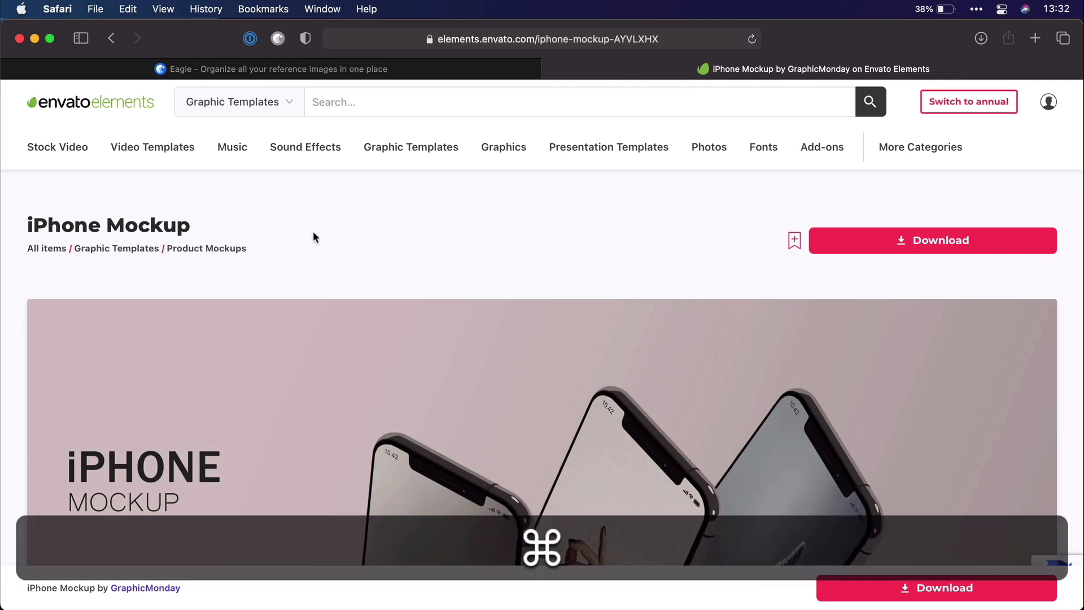
key(super+space)
text(cl)
key(Return)
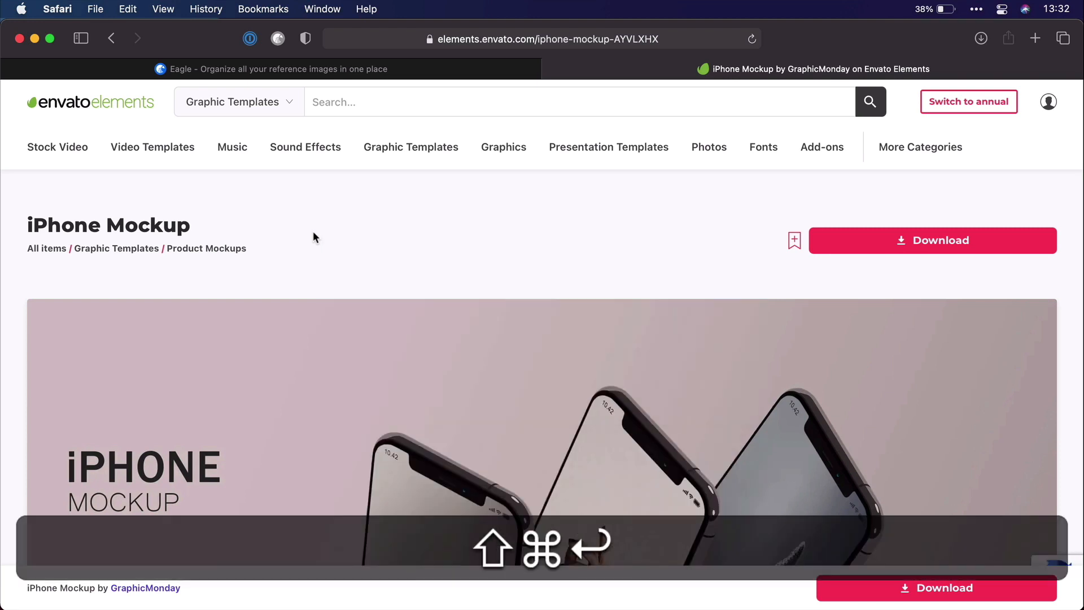
Capture a screenshot area of about 2350 × 810 pixels covering the iPhone Mockup title and the three phones.
key(shift+super+4)
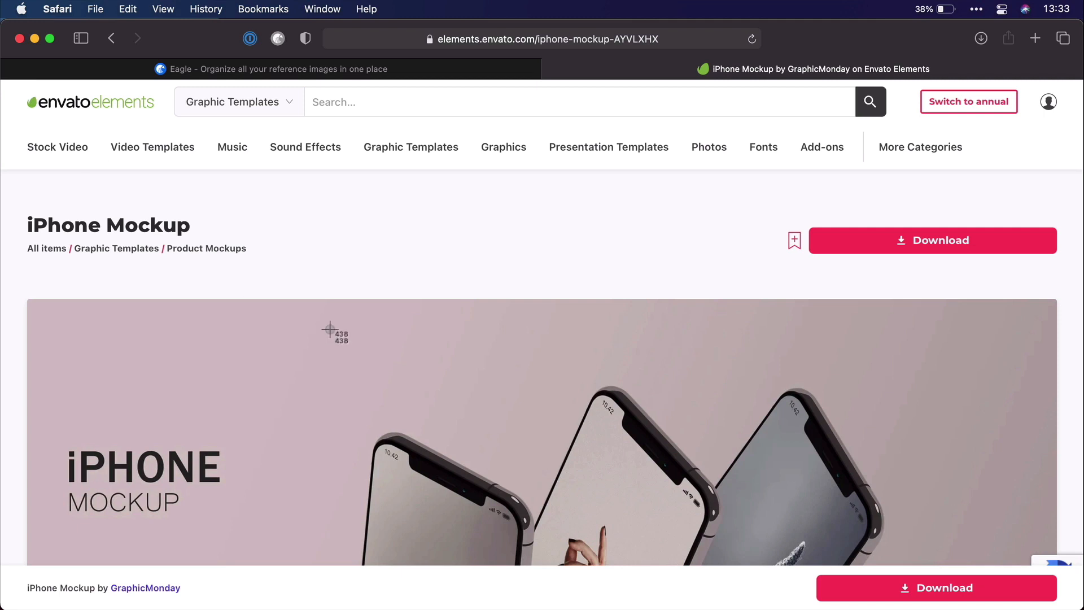
key(Escape)
scroll(271, 325, down, 3)
key(shift+super+4)
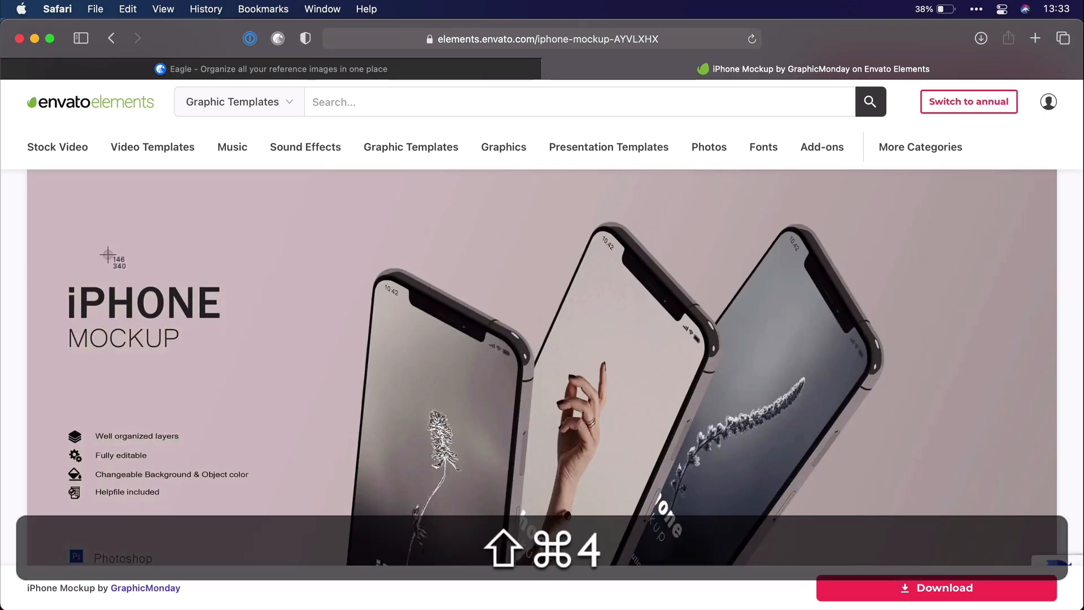
drag(49, 227, 931, 537)
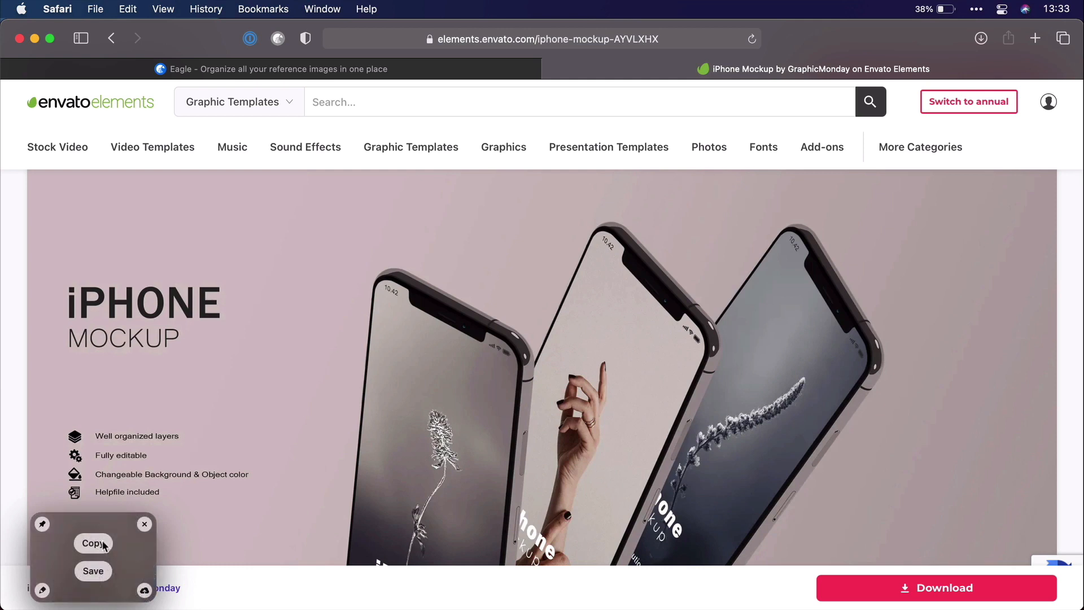
Save the capture, allowing CleanShot X to access the Desktop folder and declining to save screenshots to Dropbox.
click(98, 572)
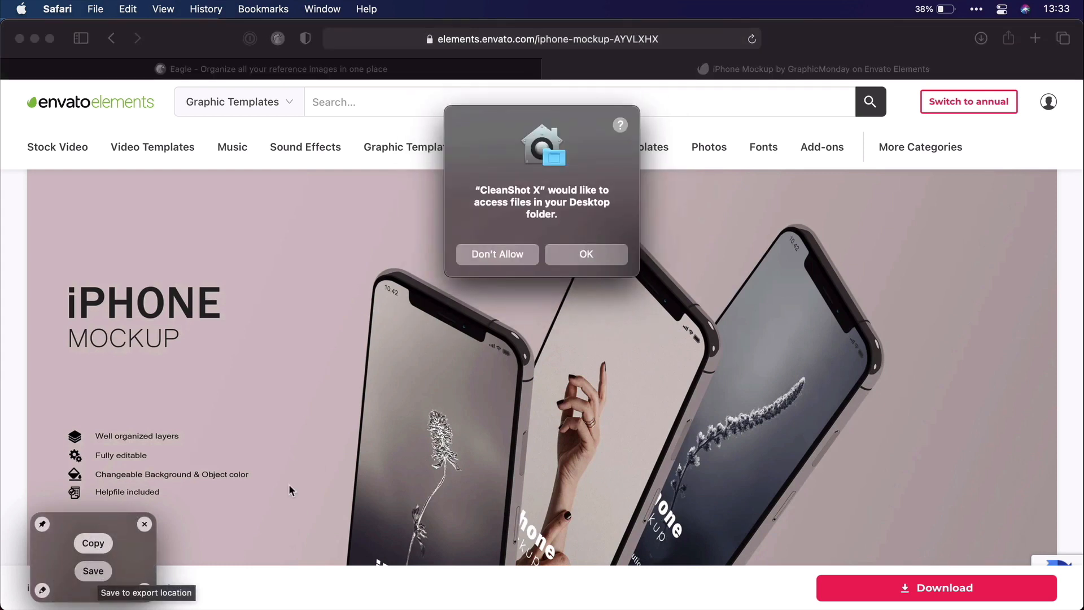
click(601, 255)
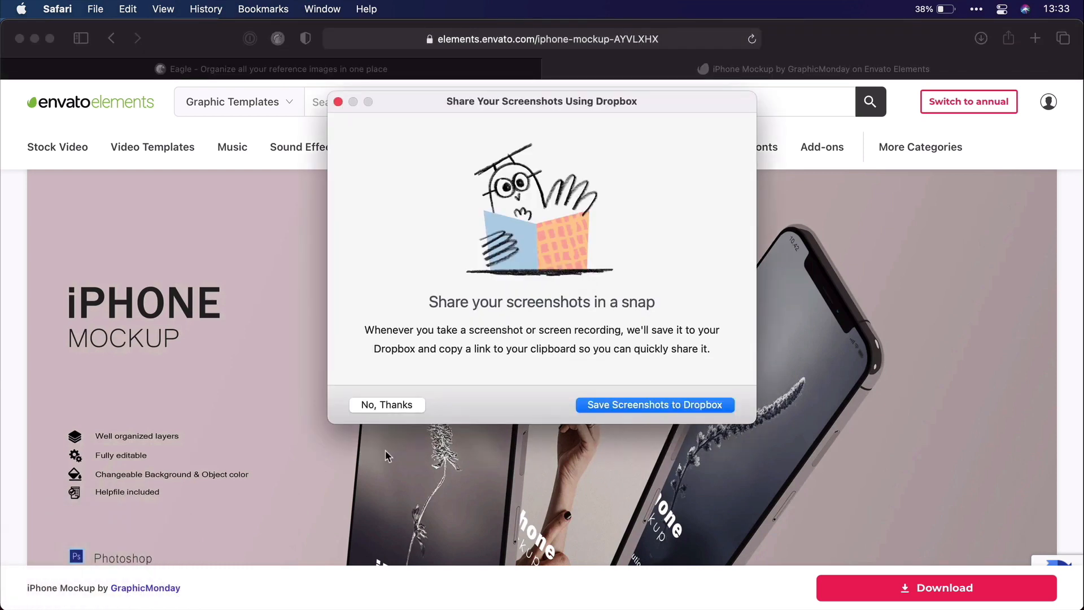
click(405, 404)
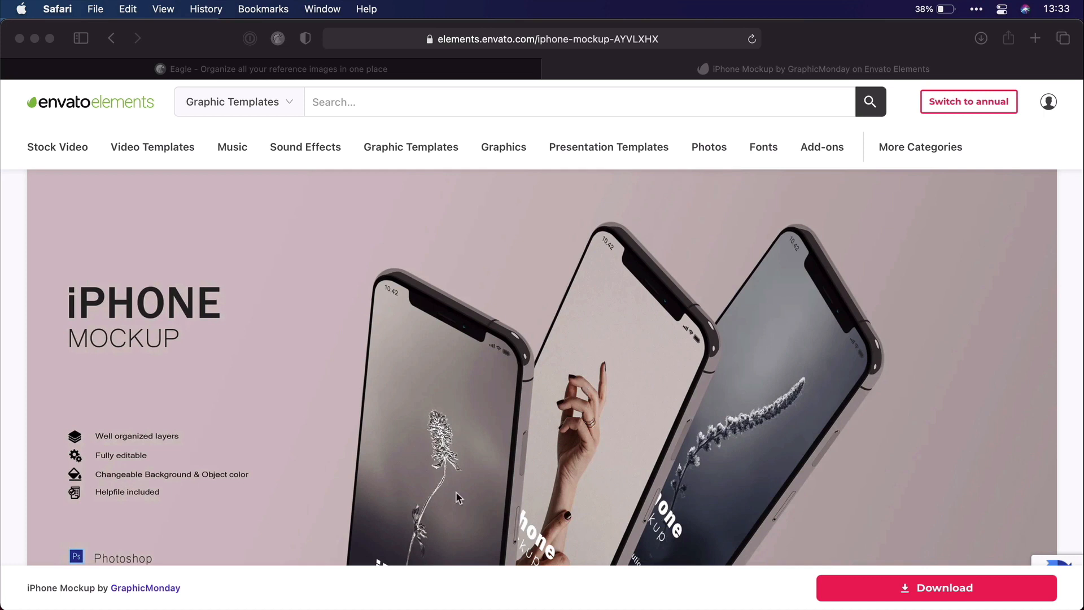
Switch to Finder, open the Desktop folder and preview the saved CleanShot file.
key(super+Tab)
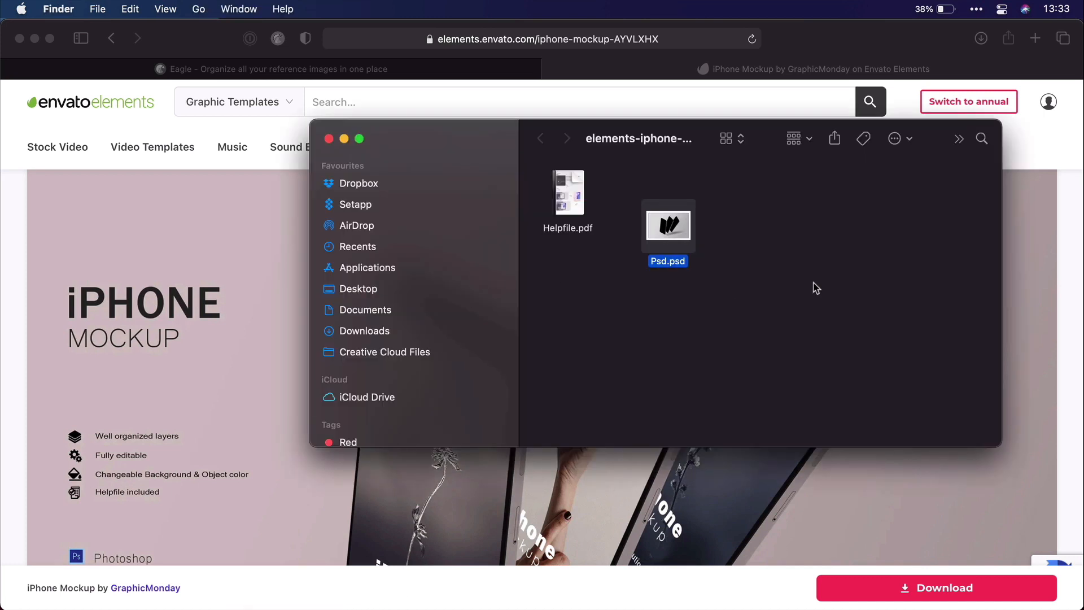
click(817, 288)
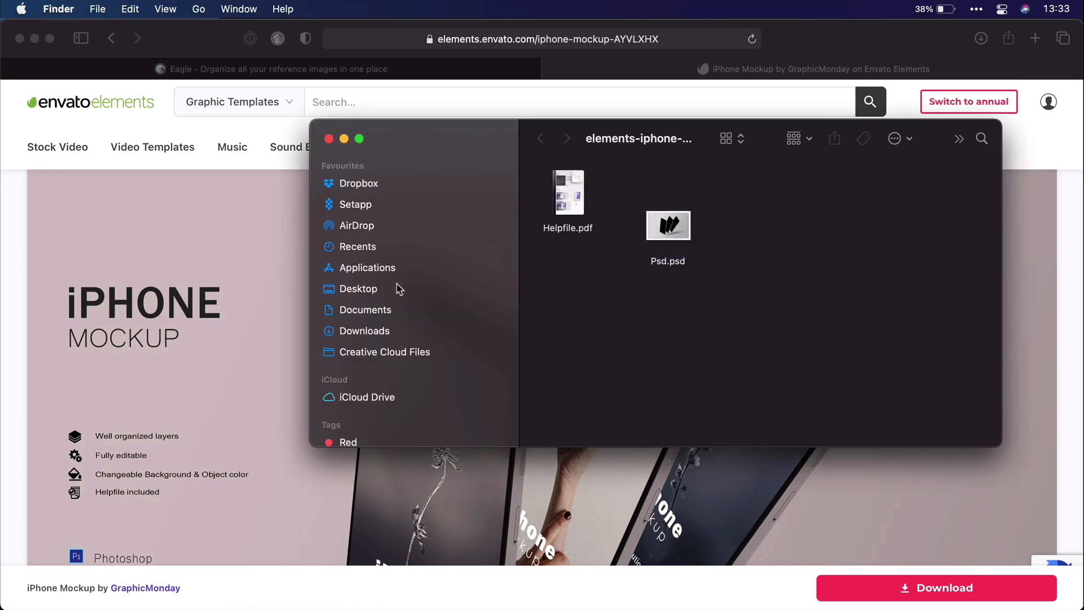
click(358, 289)
key(space)
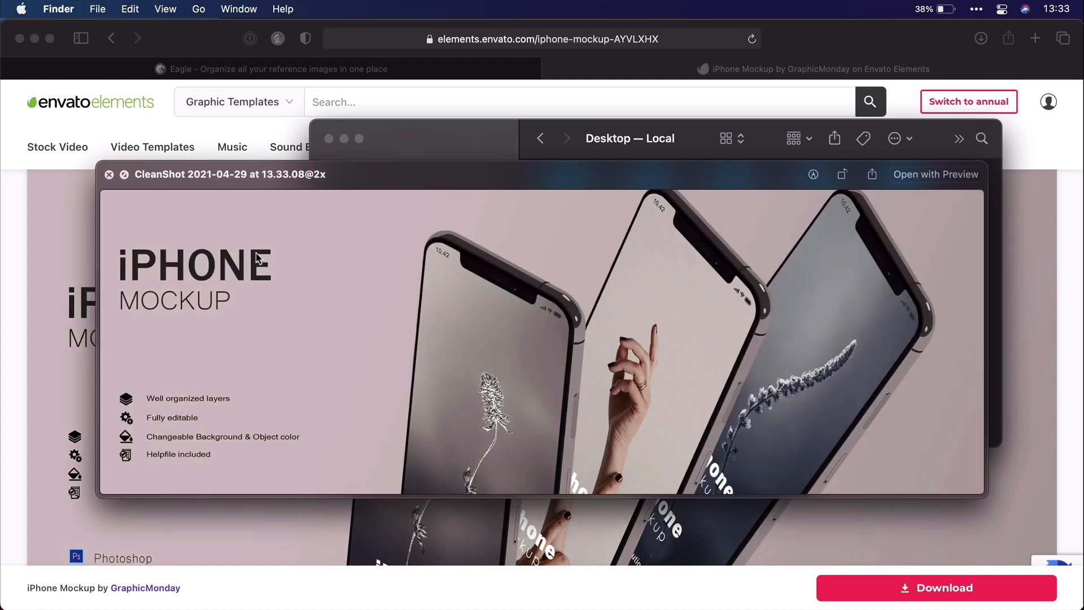
Switch to Eagle, change the Screenshots smart folder's rule to names containing "cleanshot" and save it.
key(super+h)
key(super+Tab)
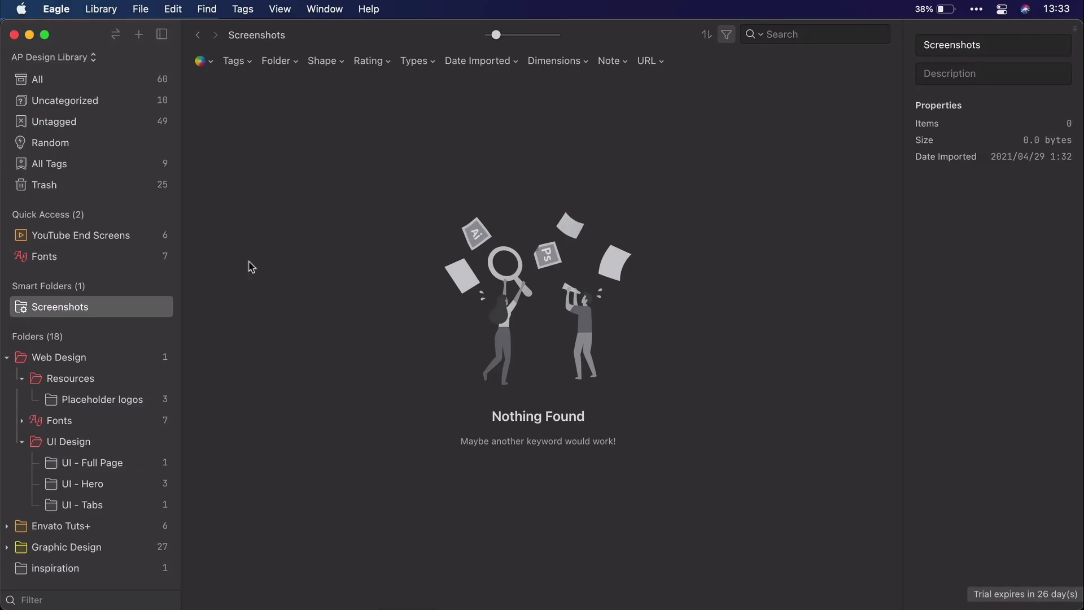
right_click(105, 319)
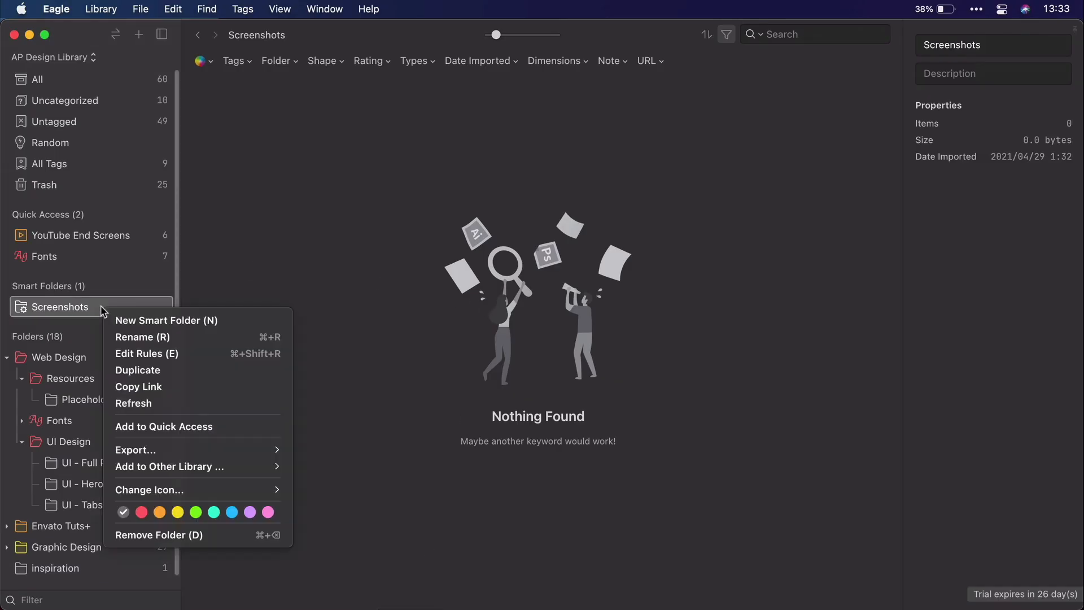
click(148, 352)
double_click(594, 148)
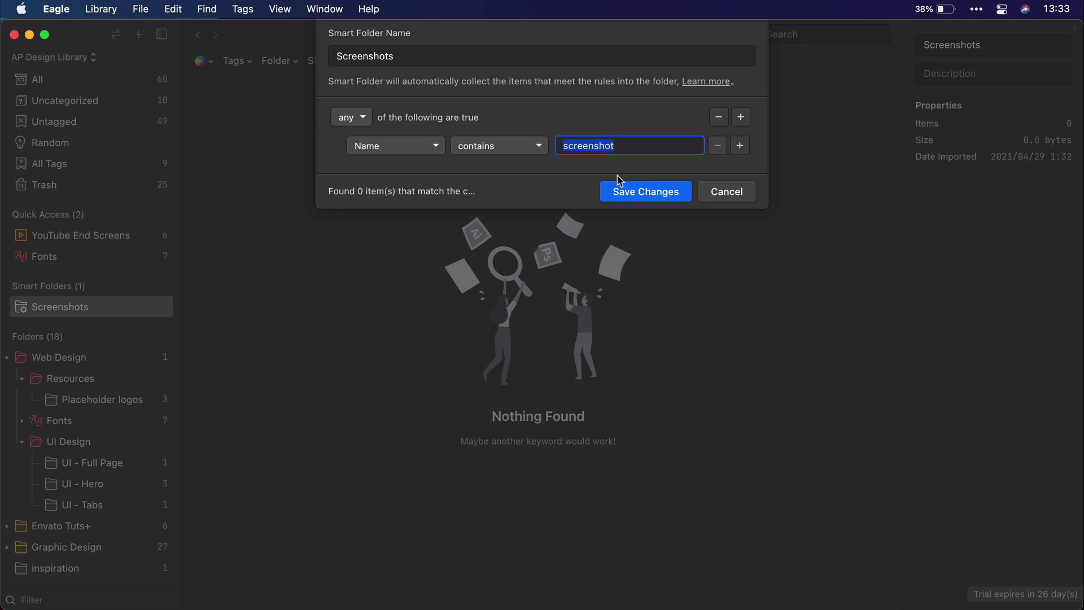
text(clea)
click(667, 191)
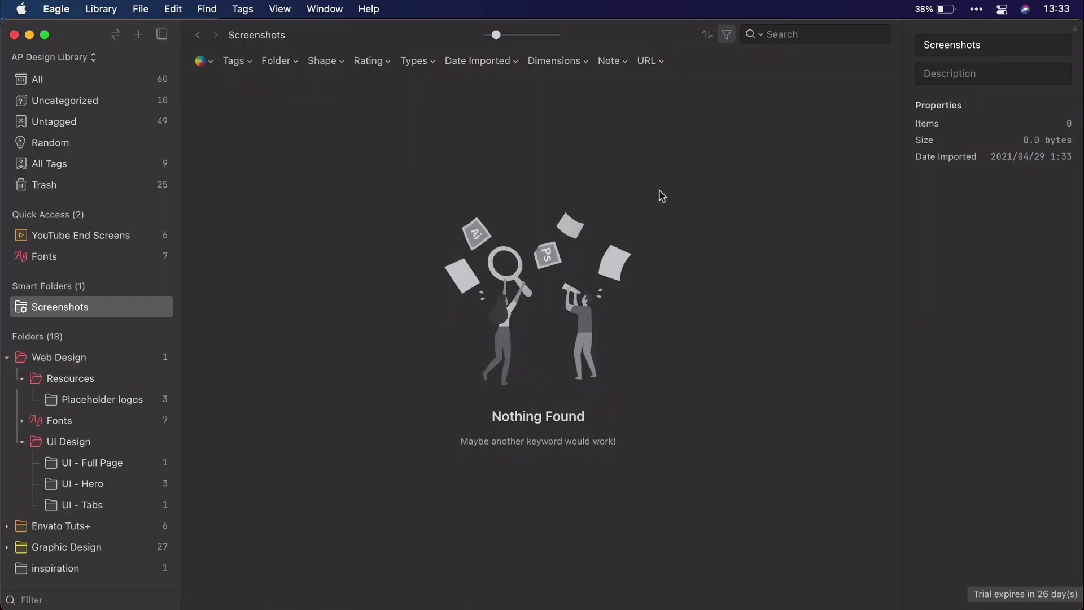
Import the CleanShot file from the Desktop folder in Finder into Eagle's All items view.
click(68, 78)
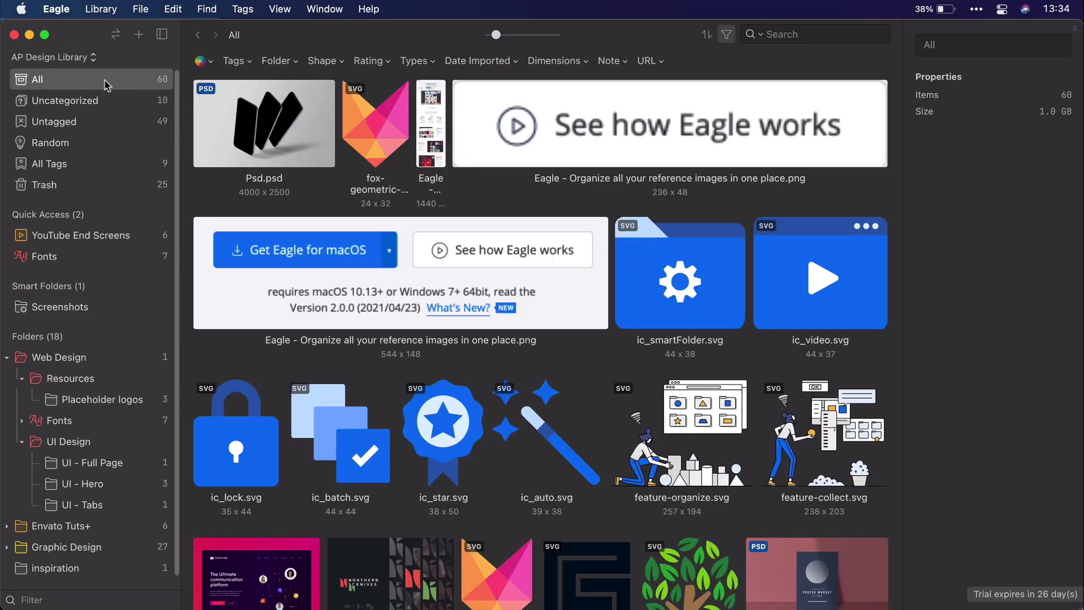
key(super+Tab)
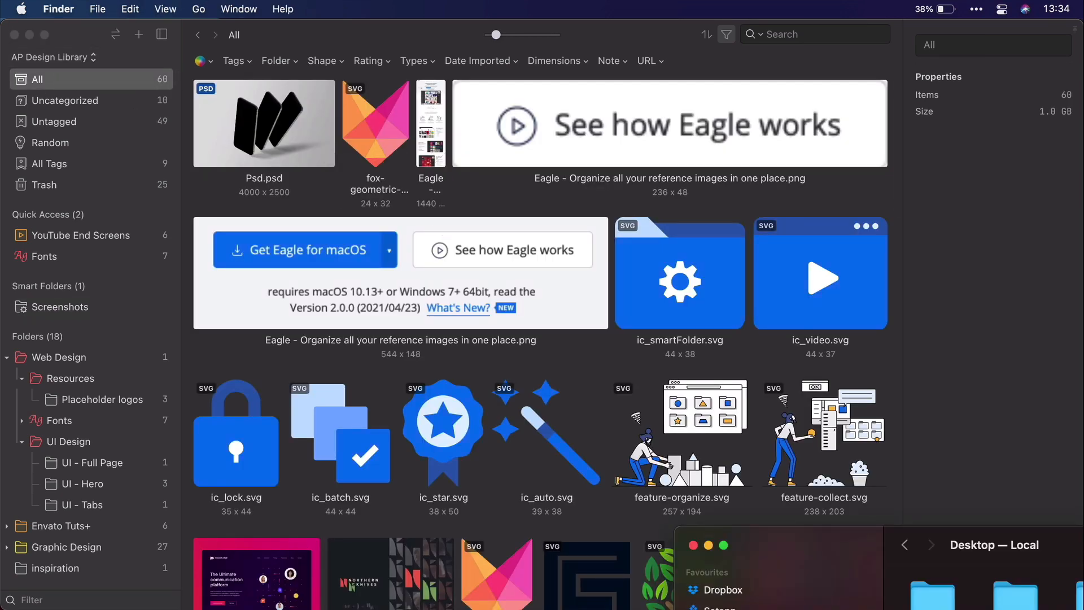
drag(1075, 593, 474, 164)
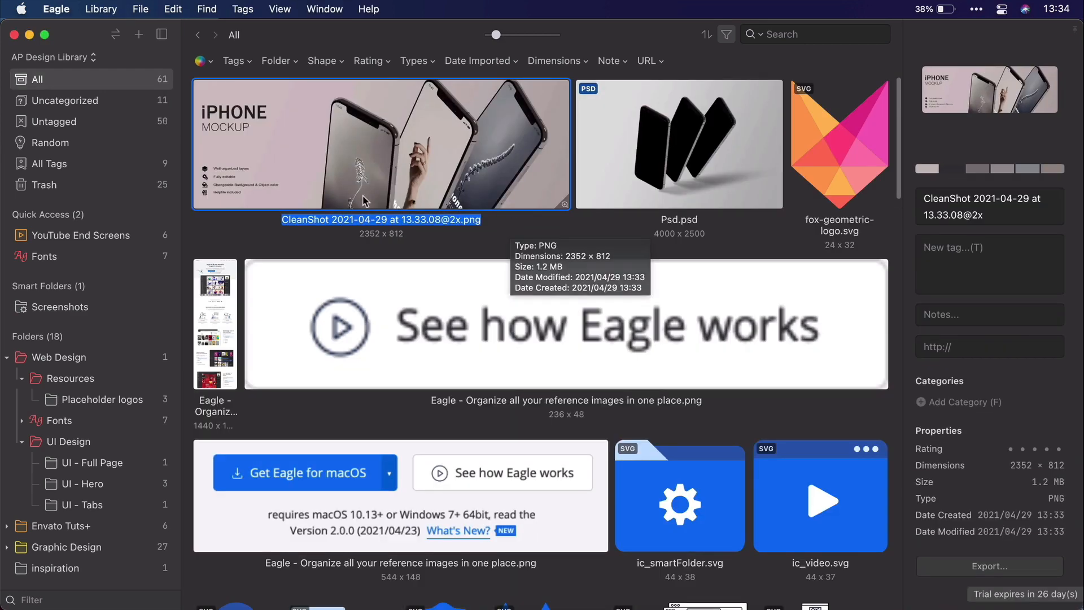
Open the Screenshots smart folder, review its rule without changing it, and check the captured item's file name.
click(62, 307)
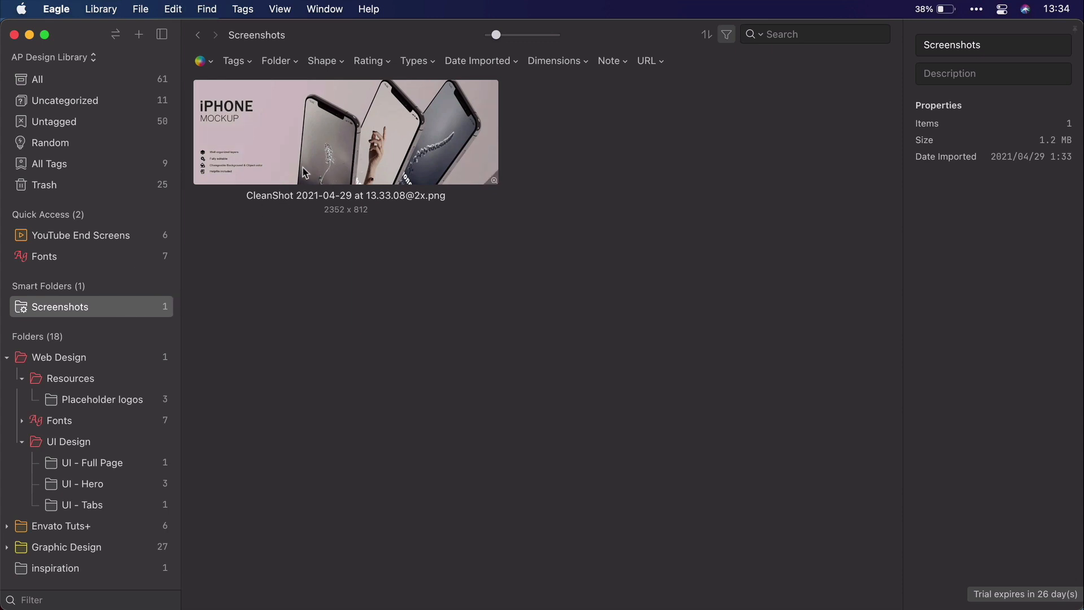
right_click(97, 307)
click(134, 350)
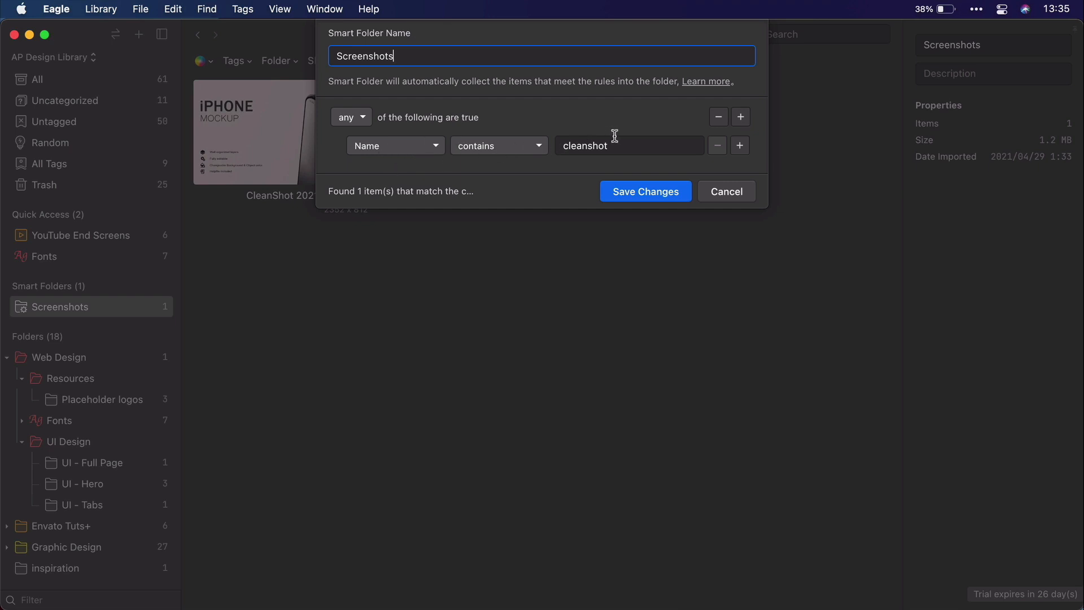
click(741, 194)
double_click(265, 195)
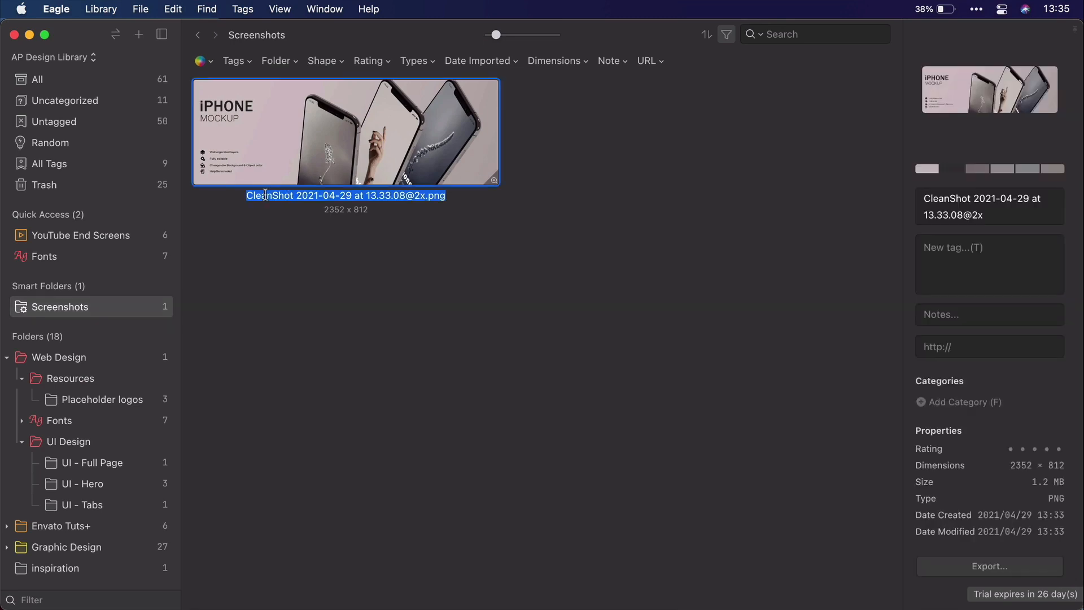
click(313, 232)
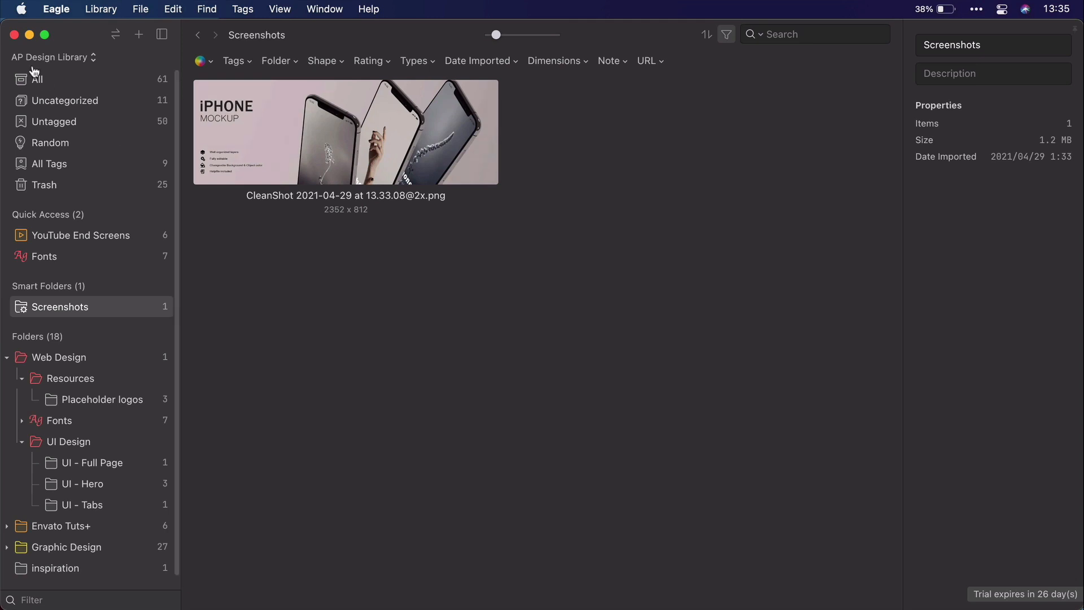
Select Psd.psd in the full library and add a new "iphone" tag to it.
click(80, 84)
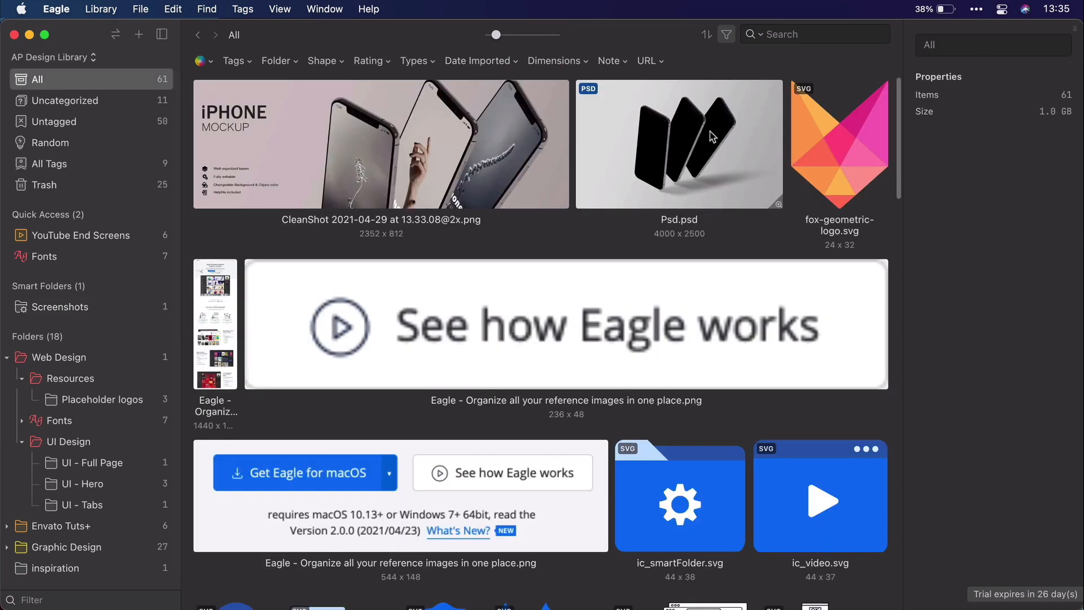
click(652, 163)
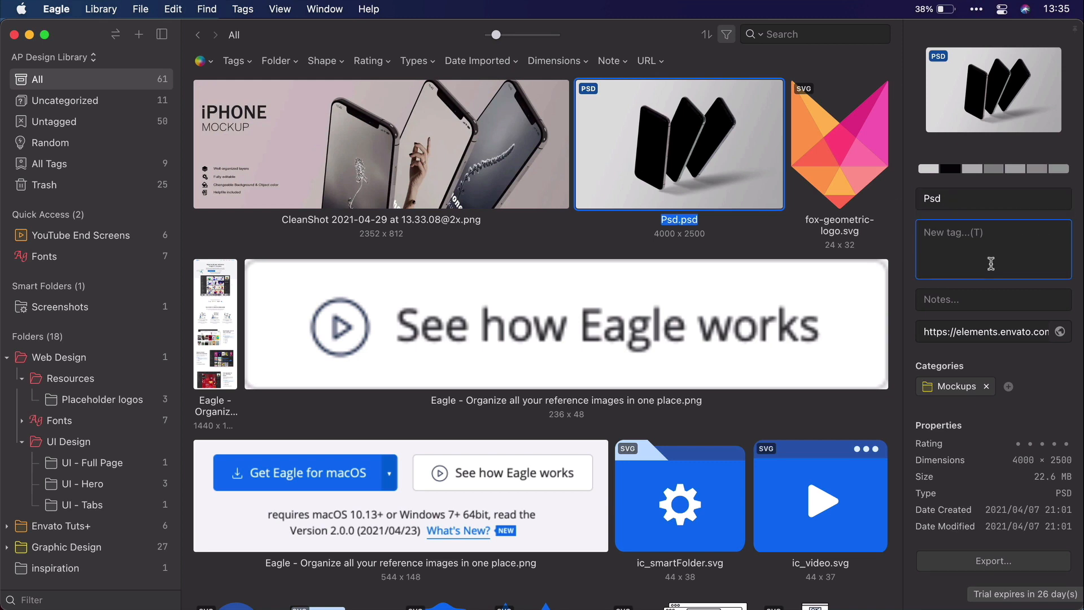
click(977, 244)
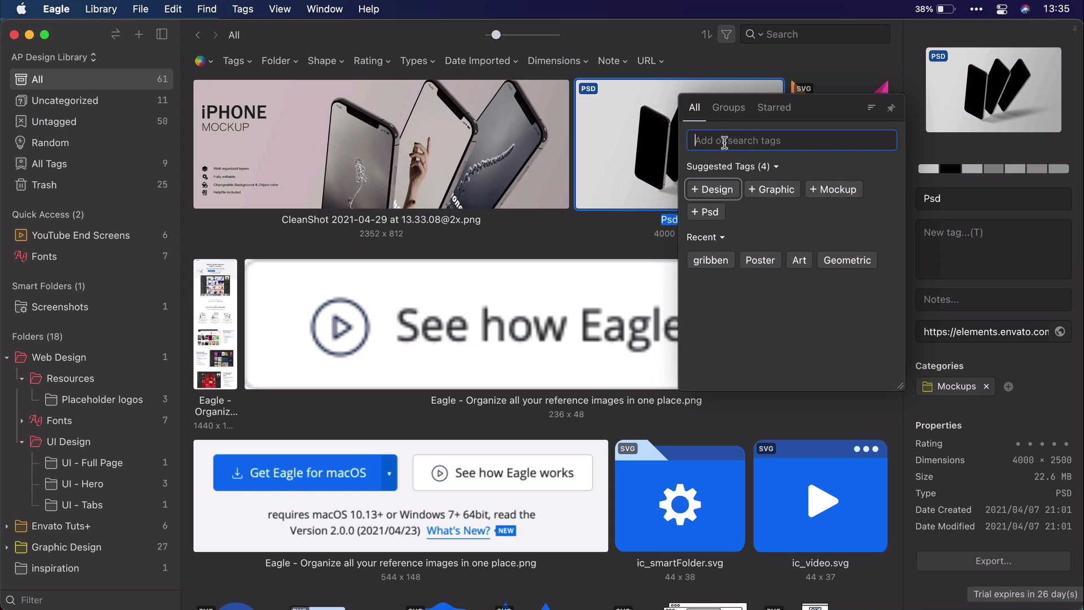
text(iphone)
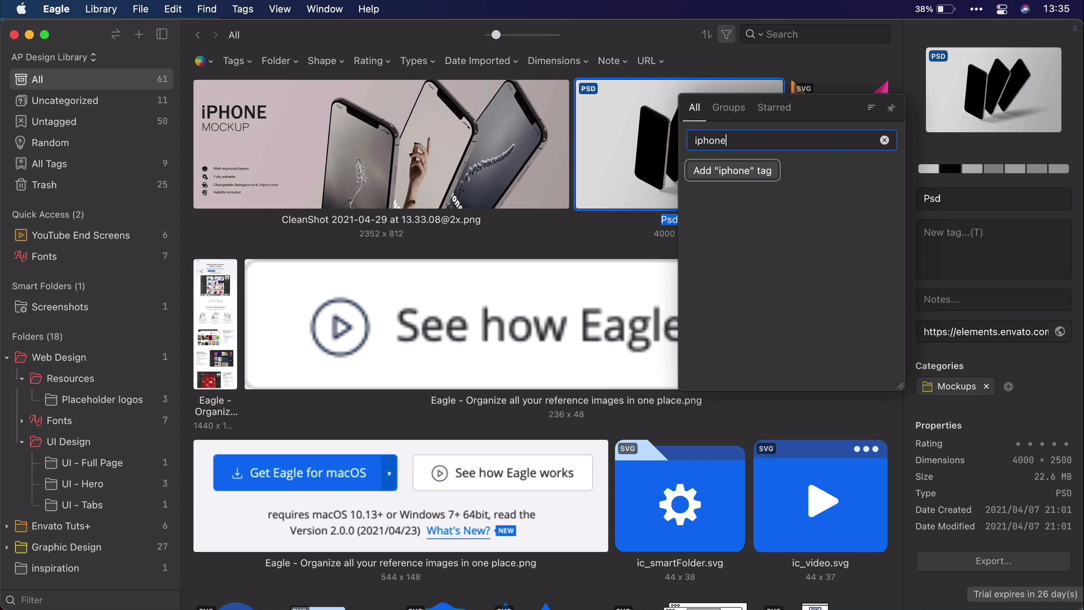
click(746, 174)
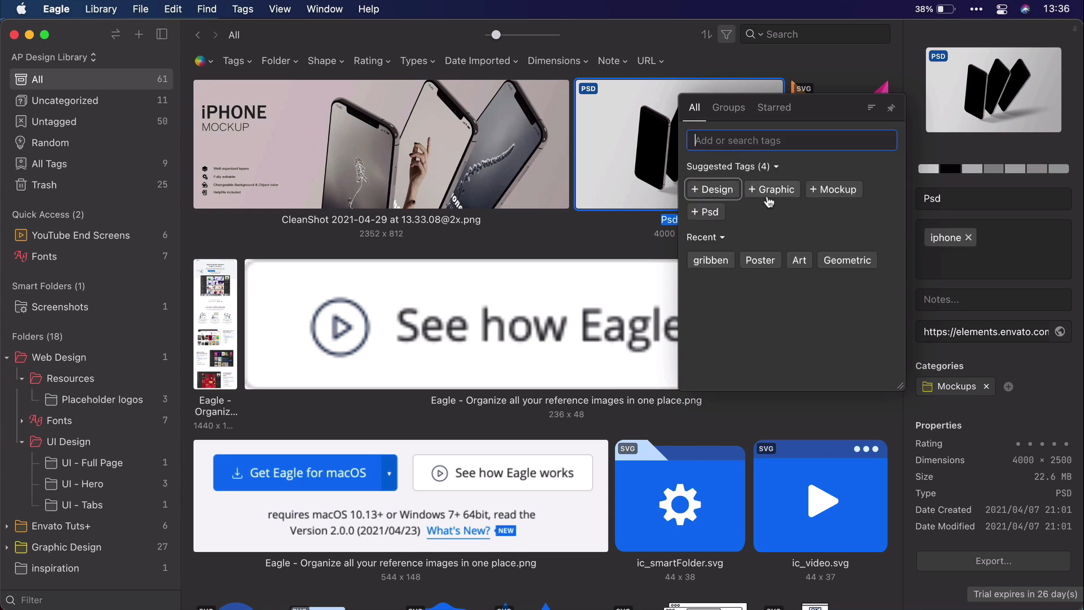
Add the suggested tags Design, Mockup and Psd to the Psd.psd item.
click(728, 194)
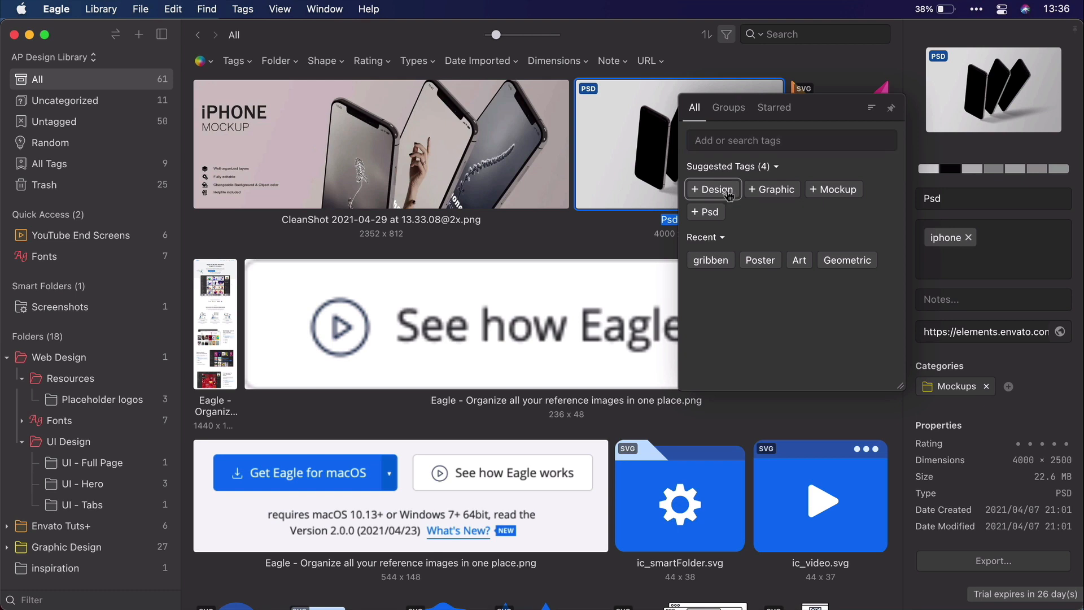
click(835, 190)
click(707, 213)
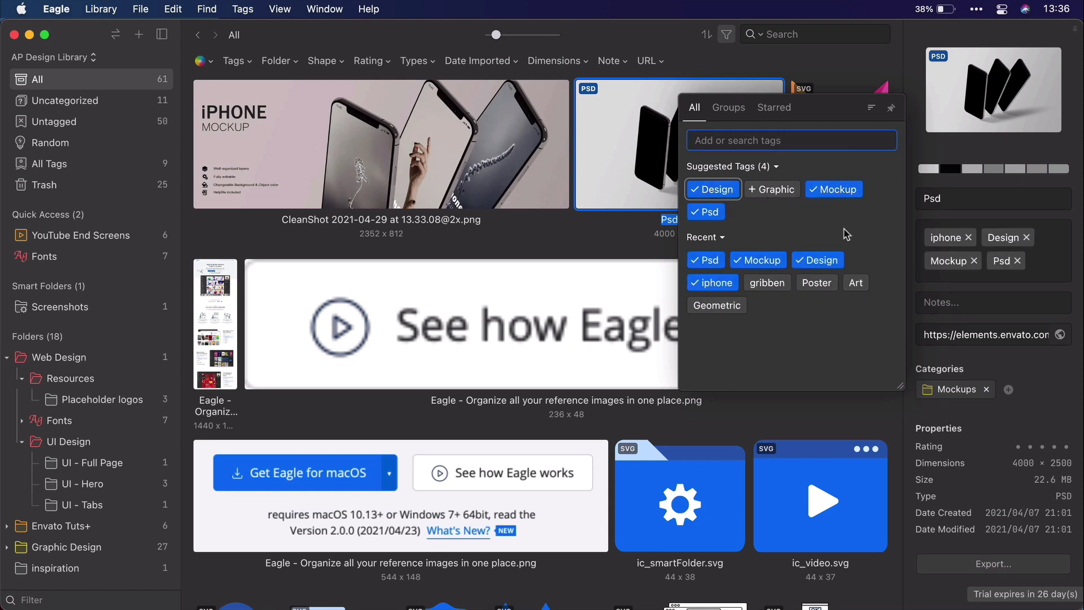
click(1057, 256)
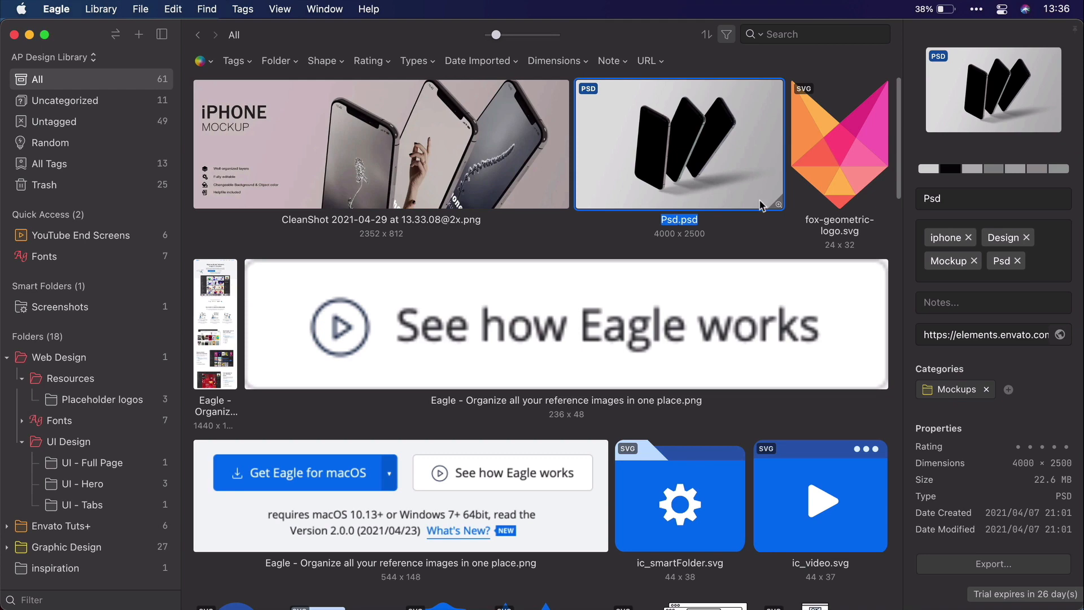
Preview Psd.psd and the "See how Eagle works" image at enlarged size from their thumbnails.
click(779, 204)
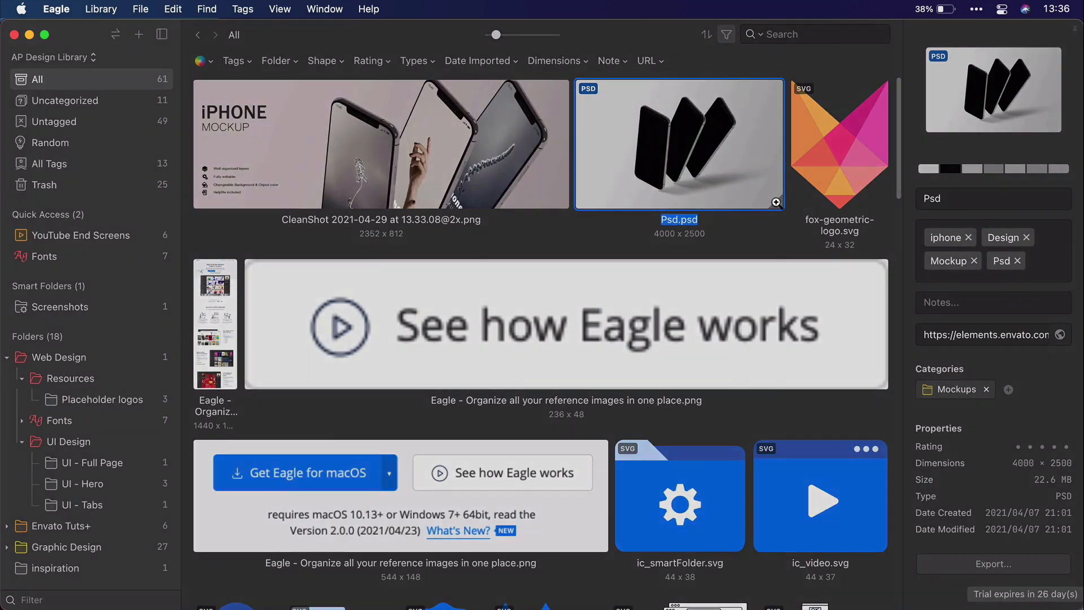
mouse_move(776, 202)
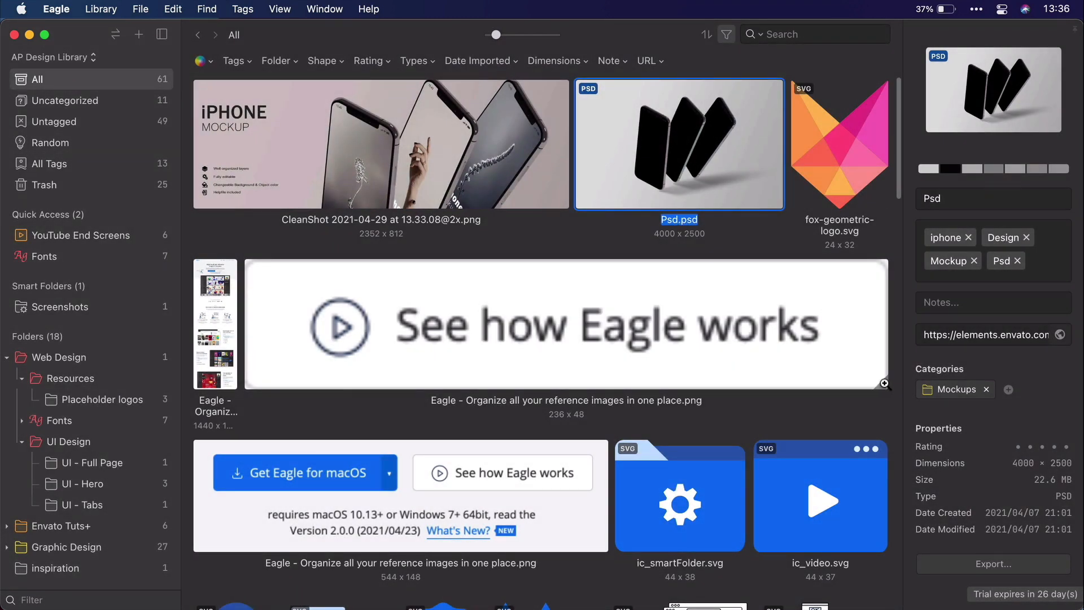
mouse_move(885, 384)
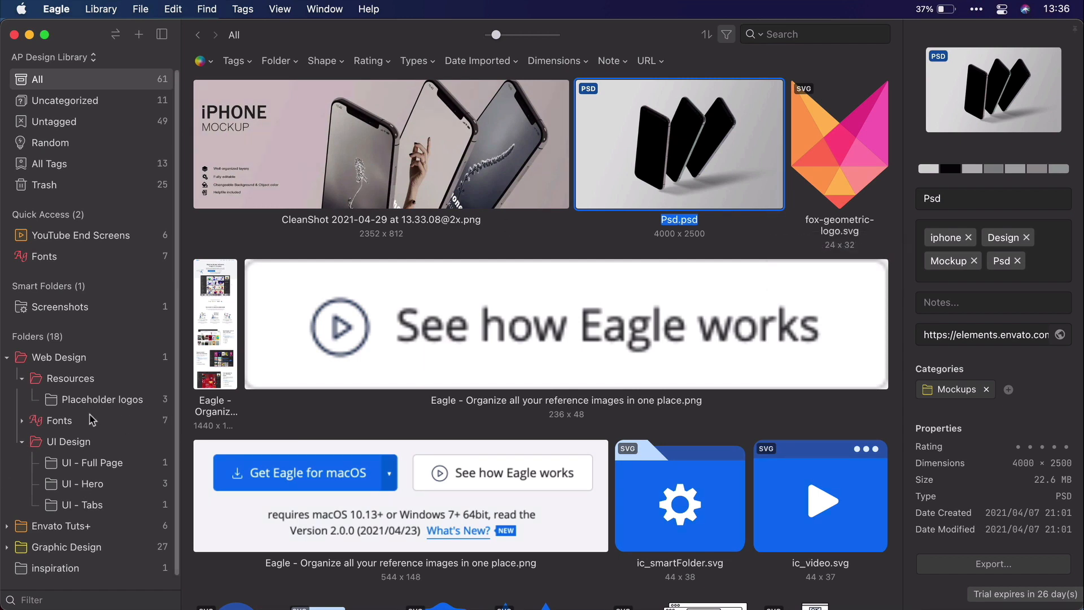
Tag the Stripe "Online payment processing" screenshot in the UI - Full Page folder with new "inspiration" and "fullpage" tags.
click(92, 462)
click(224, 172)
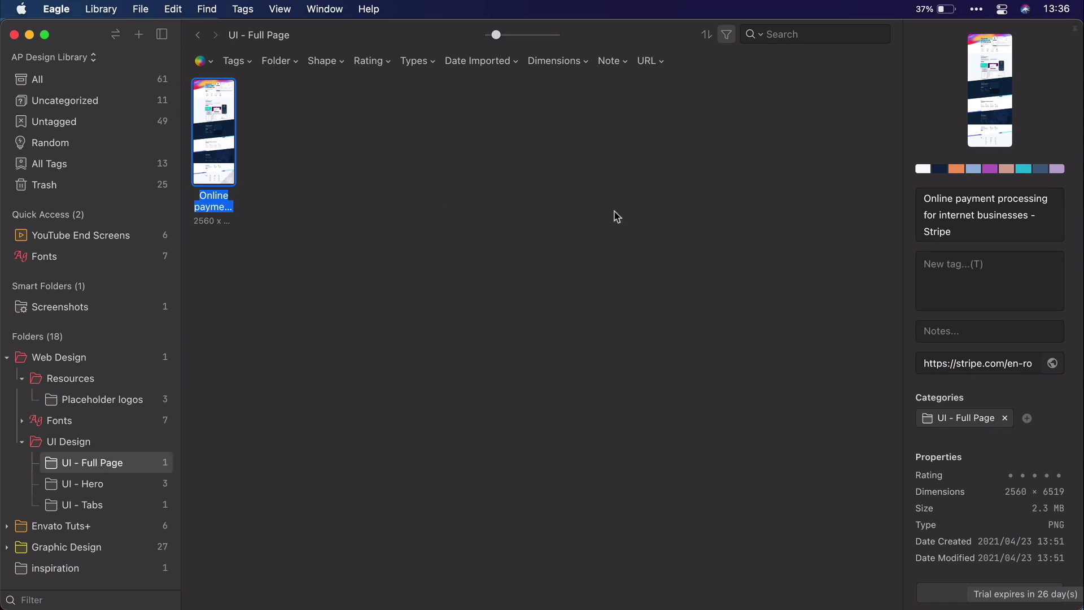
click(958, 272)
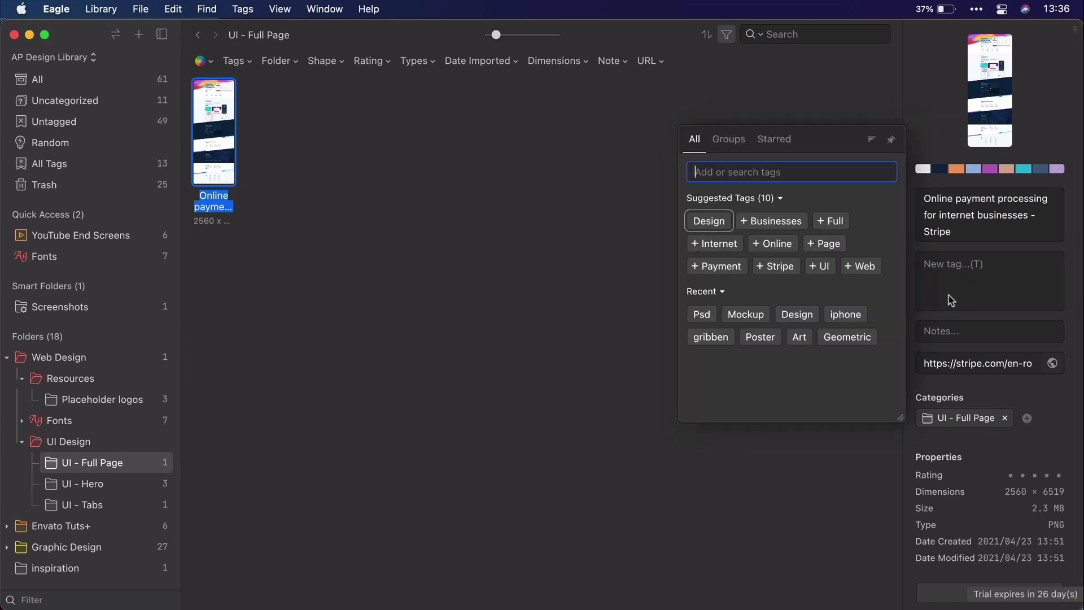
text(inspiration)
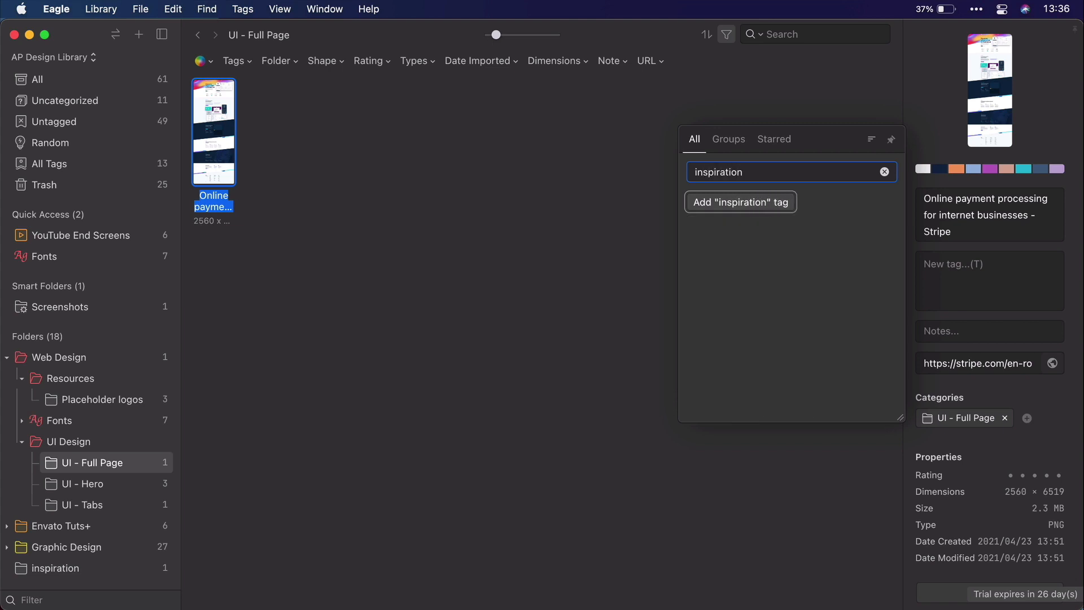
key(Return)
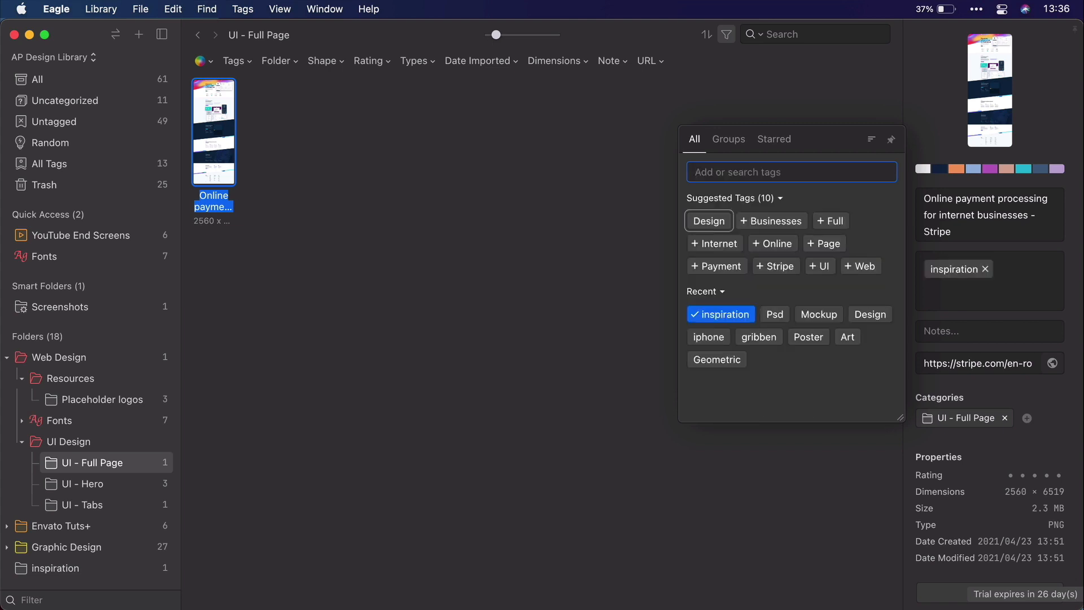
text(fullpa)
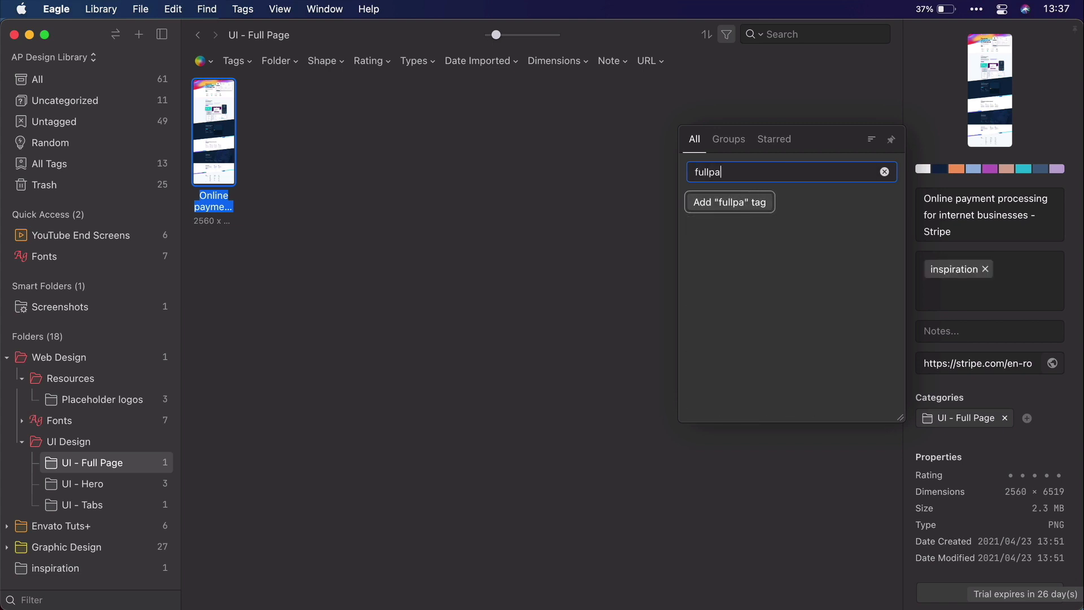
text(ge)
key(Return)
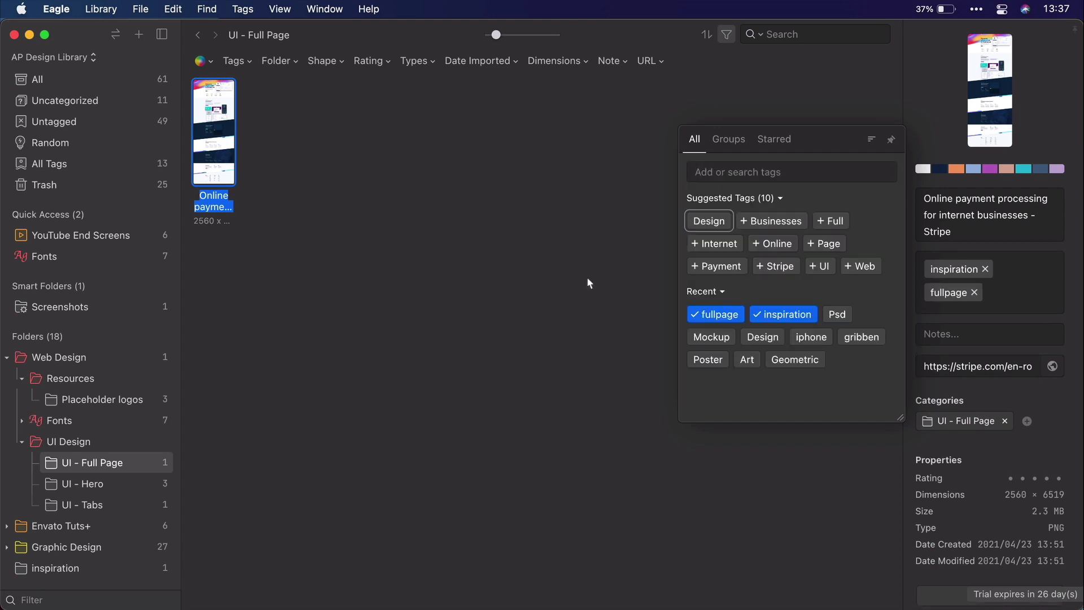
key(Escape)
Add the existing "inspiration" tag to the Rocket.Chat web concept image in the UI - Hero folder and deselect it.
click(114, 491)
click(263, 133)
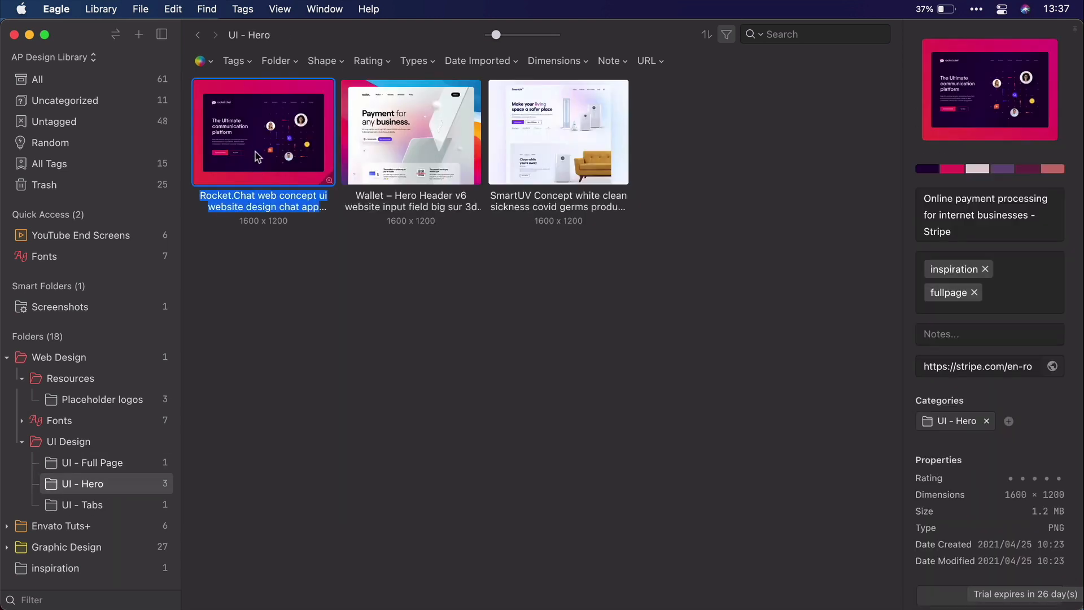
click(982, 271)
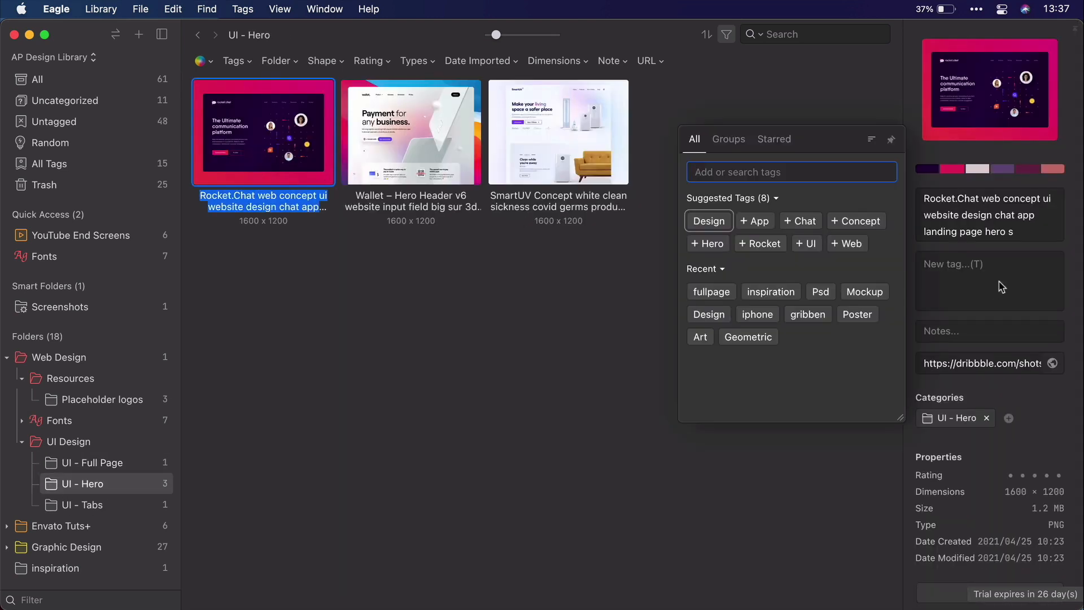
text(in)
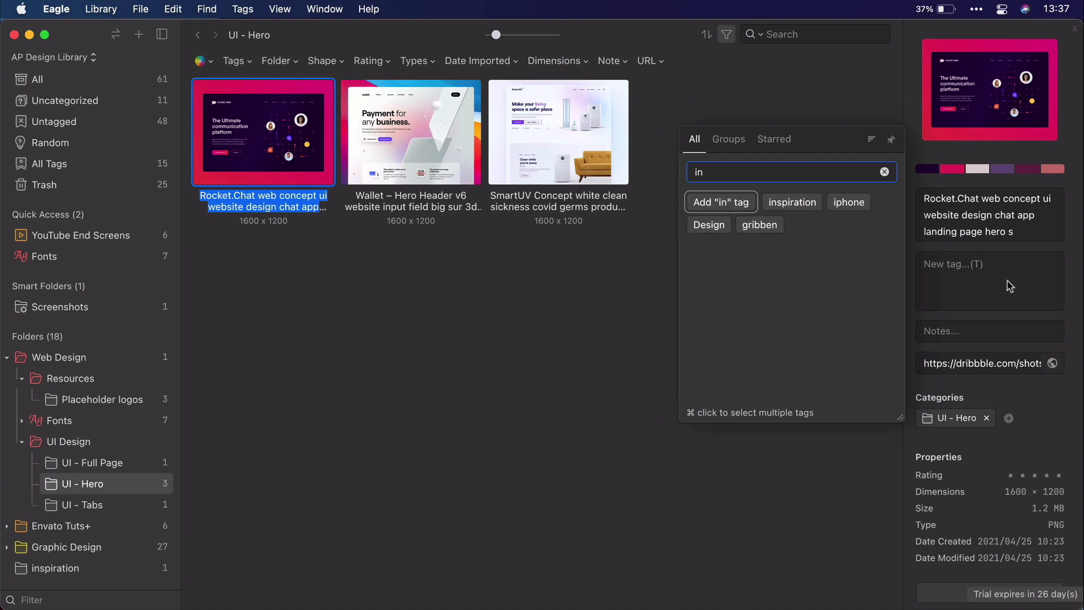
click(796, 209)
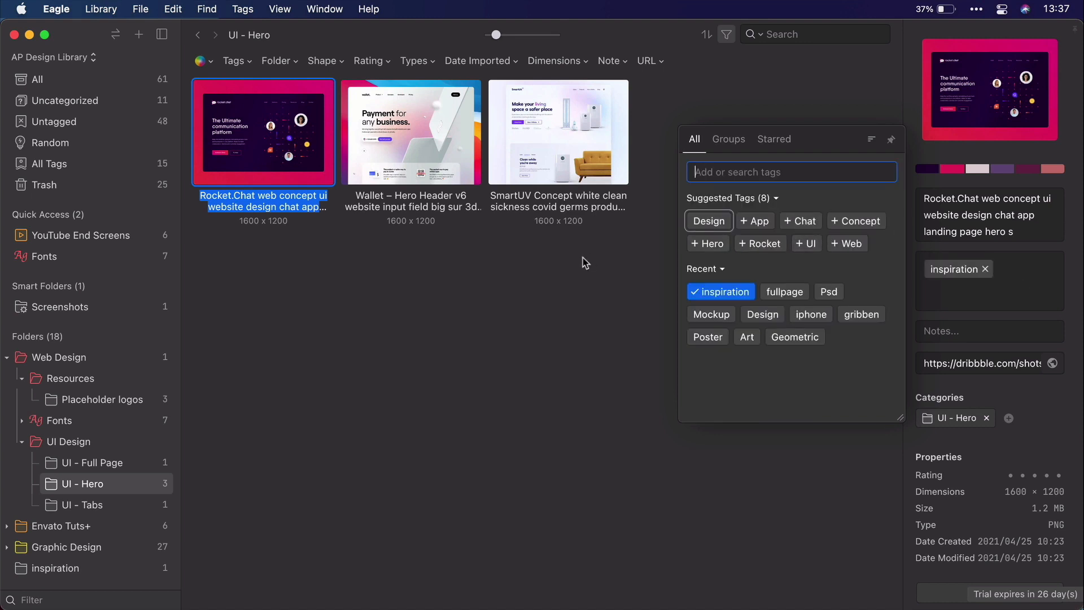
key(Escape)
click(592, 286)
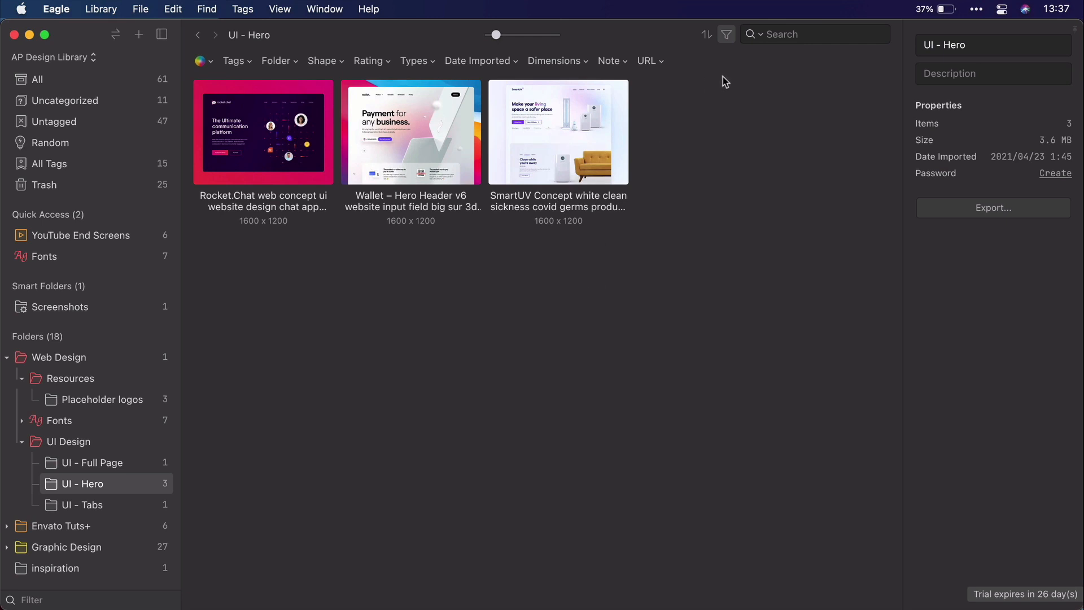
Search for "inspiration" inside the UI - Hero folder and across the full library.
click(799, 35)
click(803, 77)
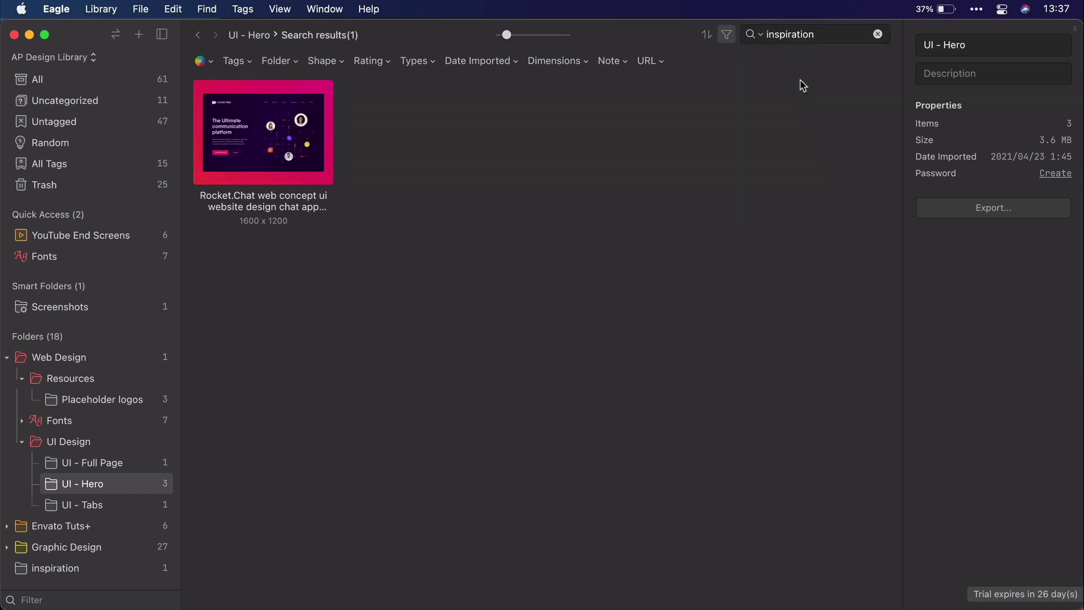
click(118, 82)
click(785, 38)
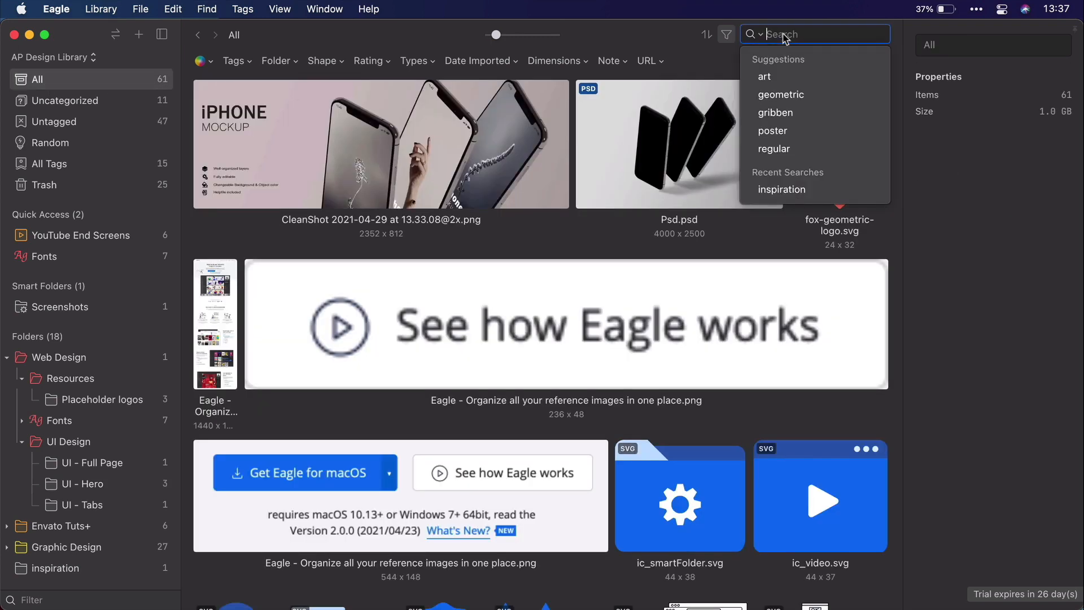
text(inspi)
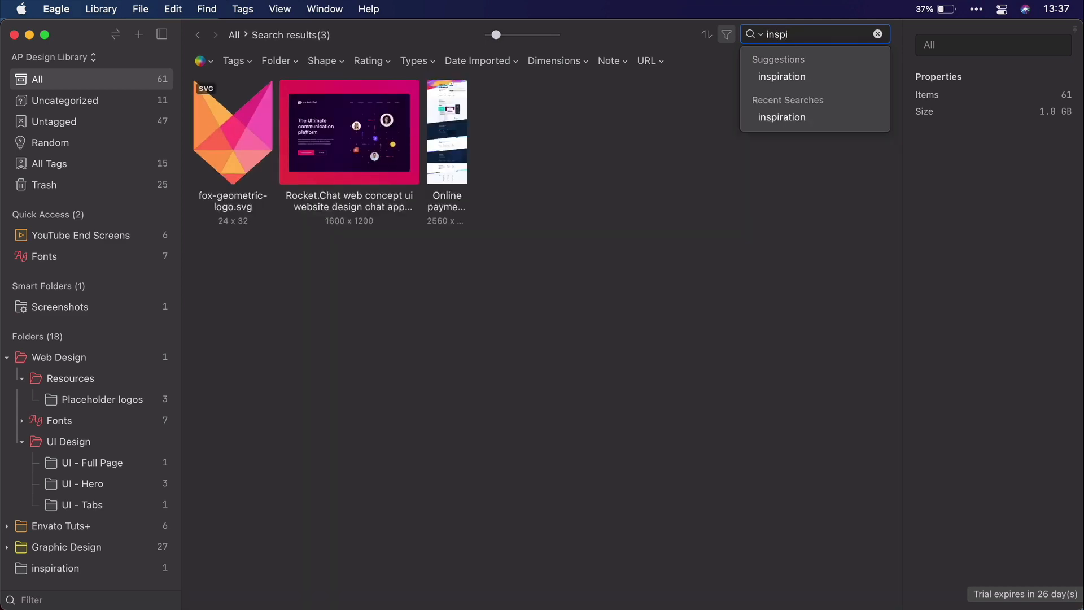
click(773, 76)
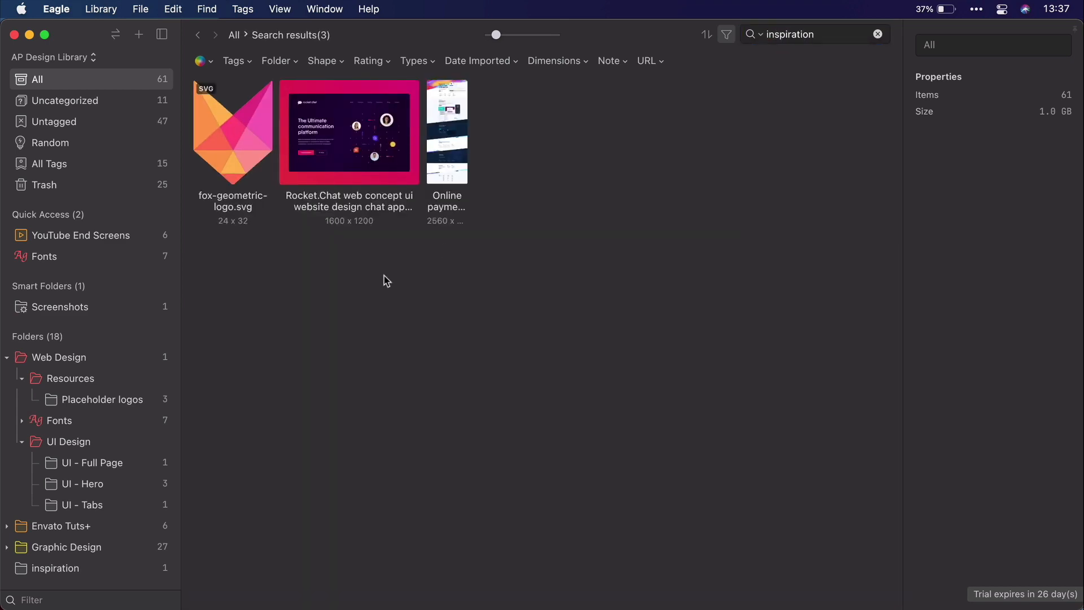
Check the tags and categories of each "inspiration" search result, and look inside the inspiration folder.
click(357, 151)
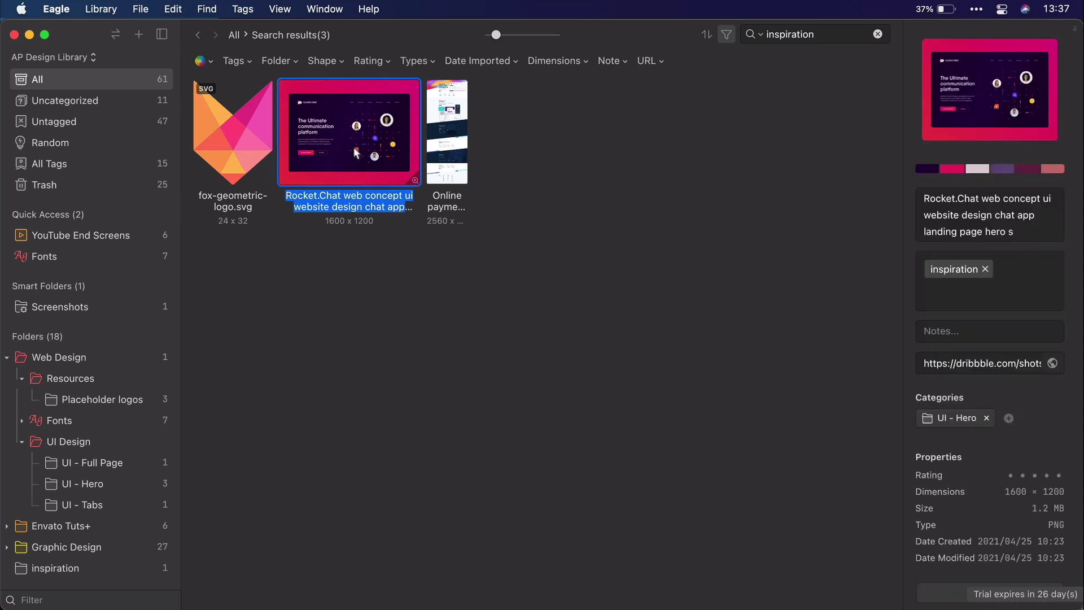
click(446, 150)
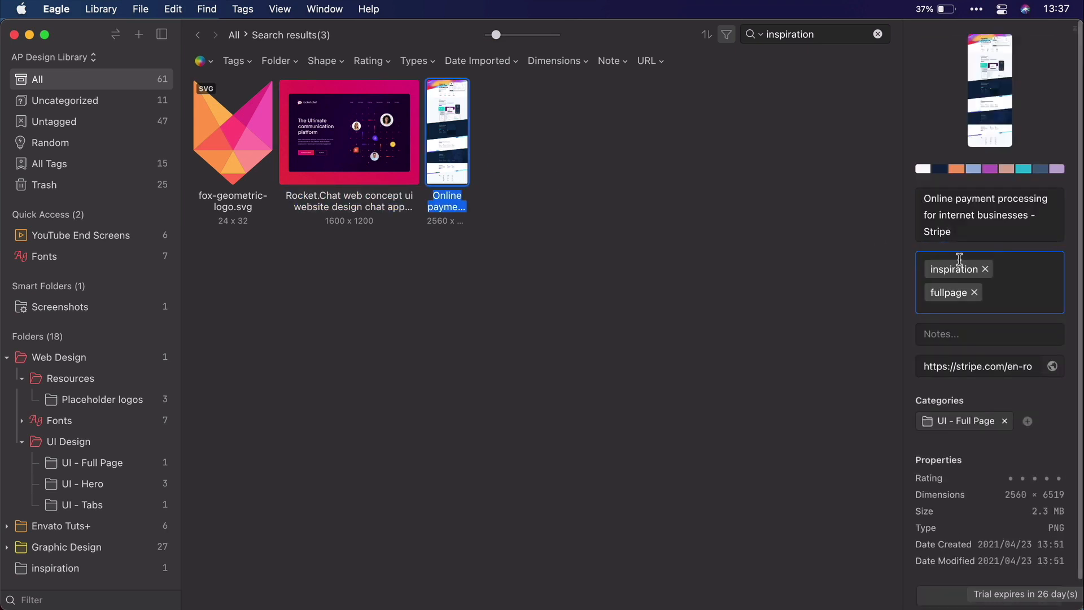
click(237, 154)
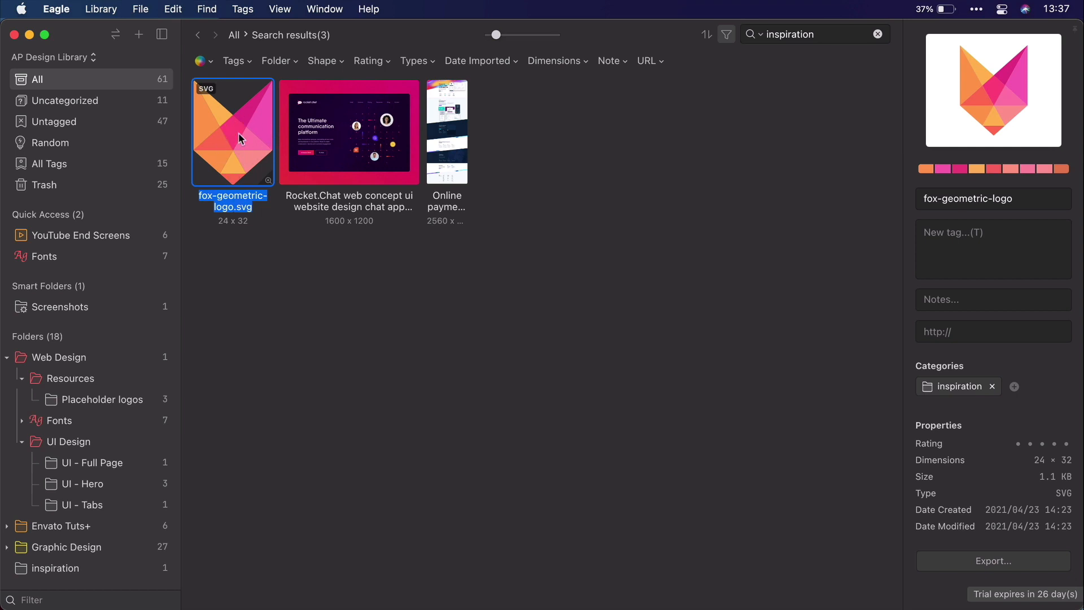
click(989, 227)
click(57, 569)
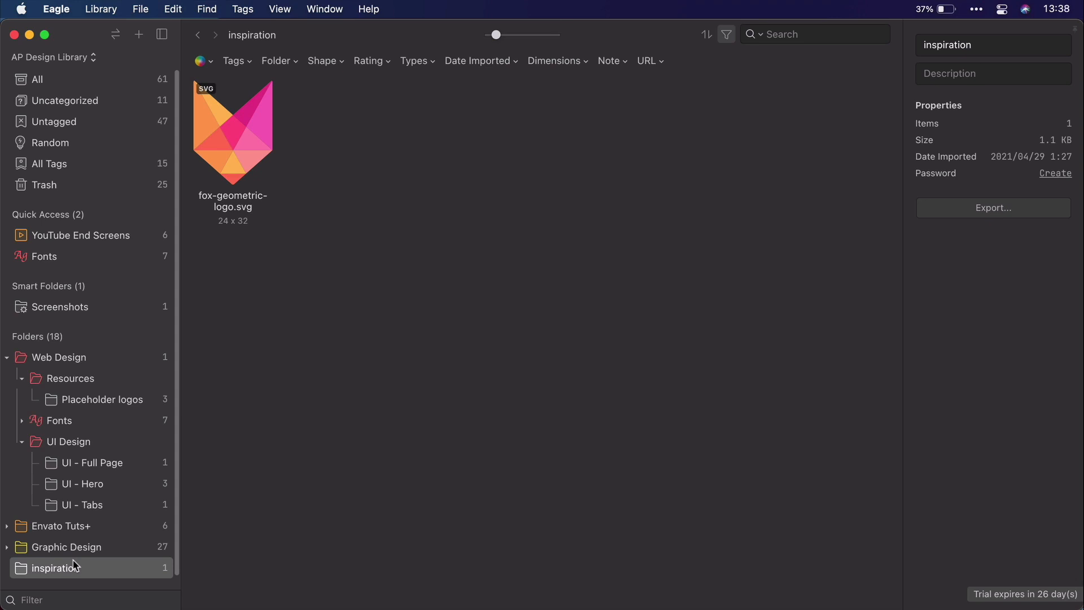
Return to the full library and review the search scope options without changing them.
click(122, 84)
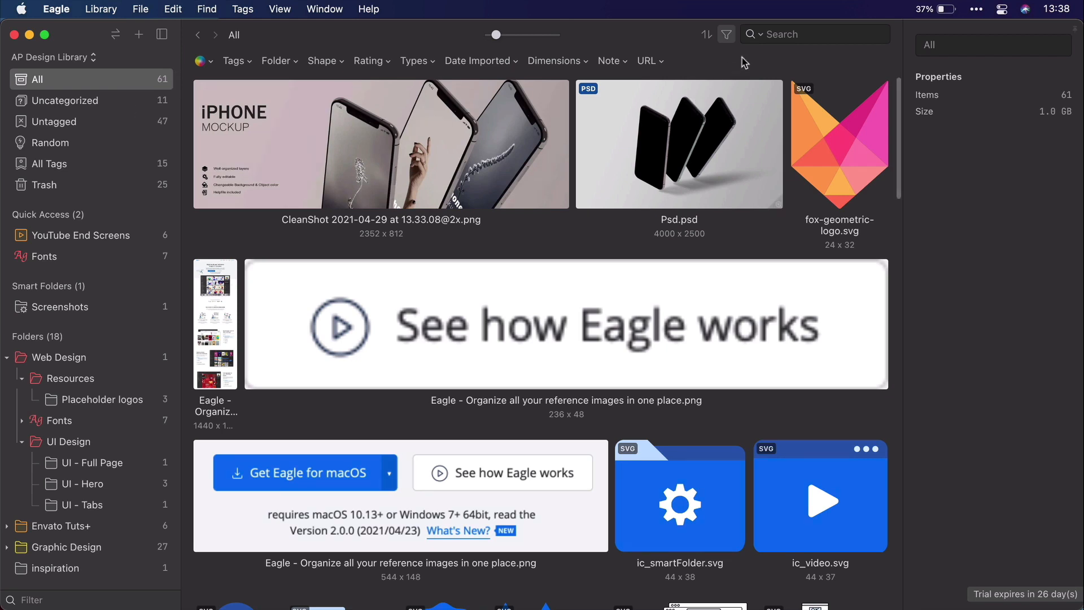
click(763, 35)
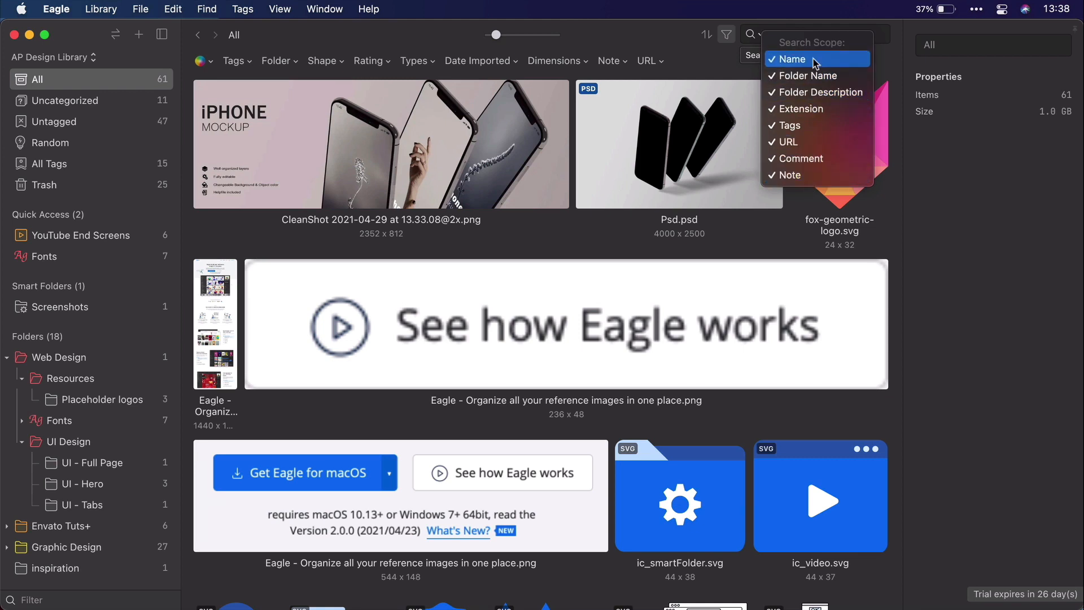
click(721, 58)
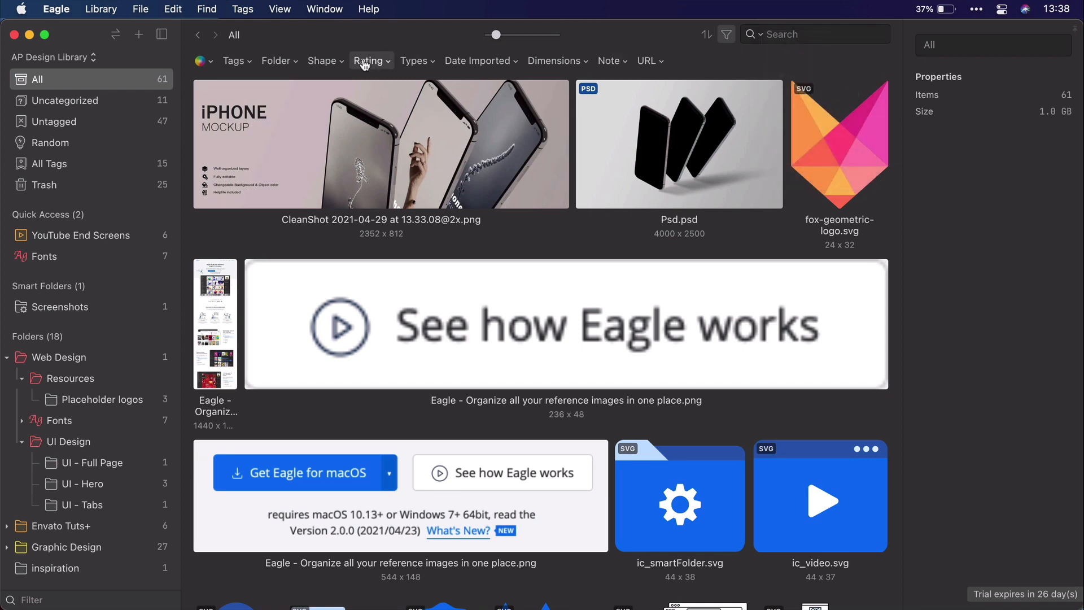
scroll(738, 290, down, 15)
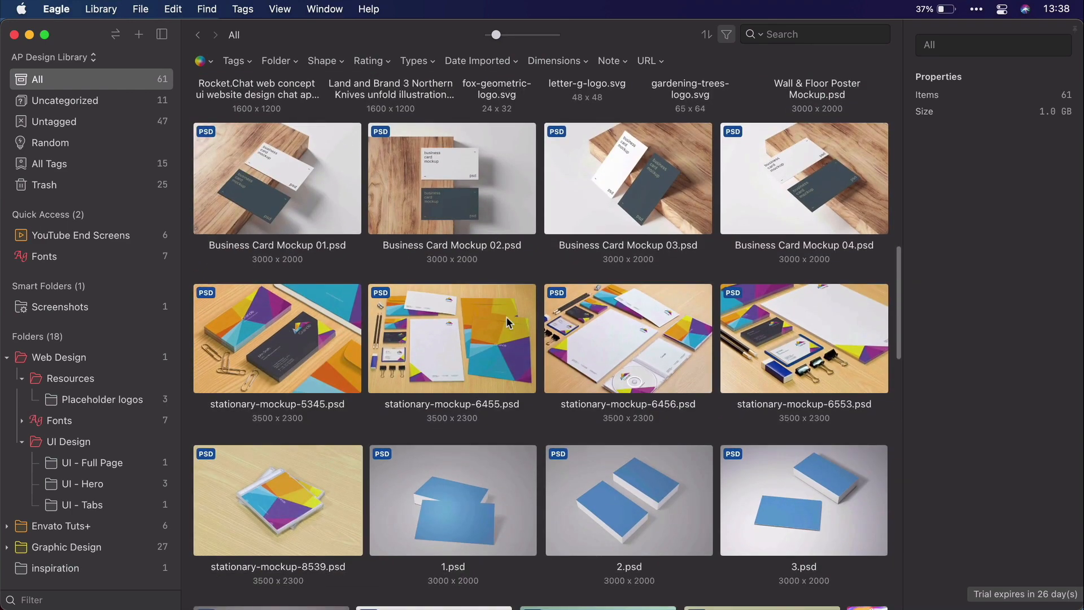
scroll(504, 327, up, 15)
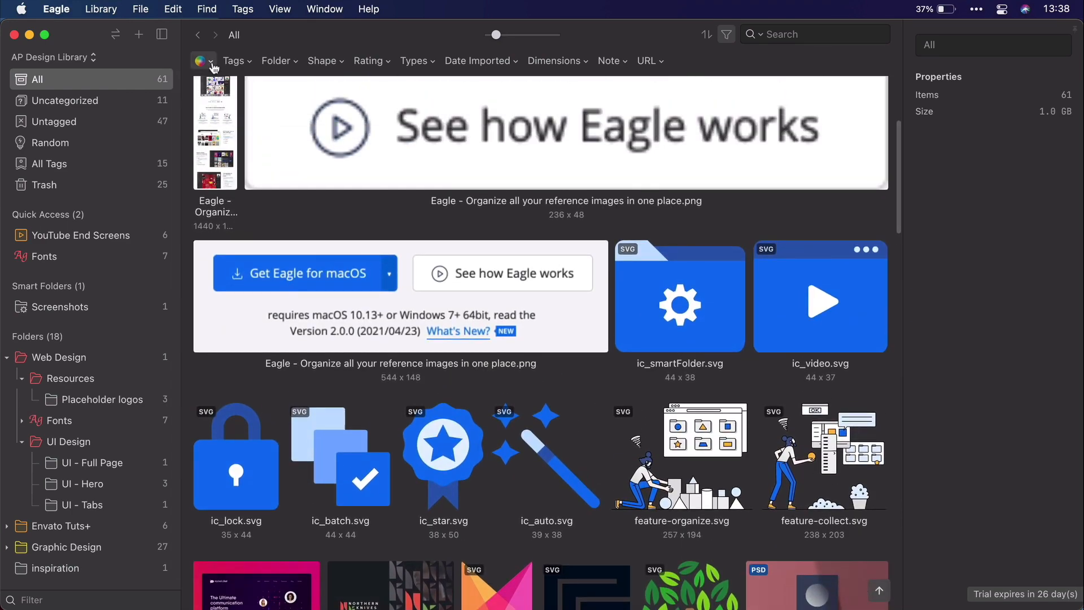
Filter the full library by color, trying yellow, orange and other swatches, and clear the color filter.
click(213, 63)
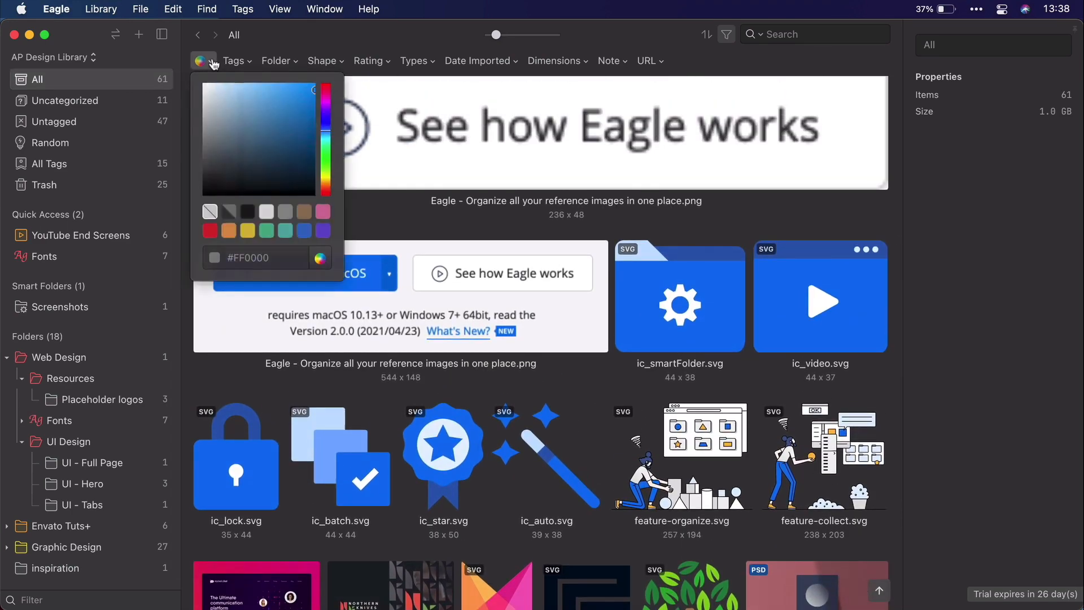
click(248, 230)
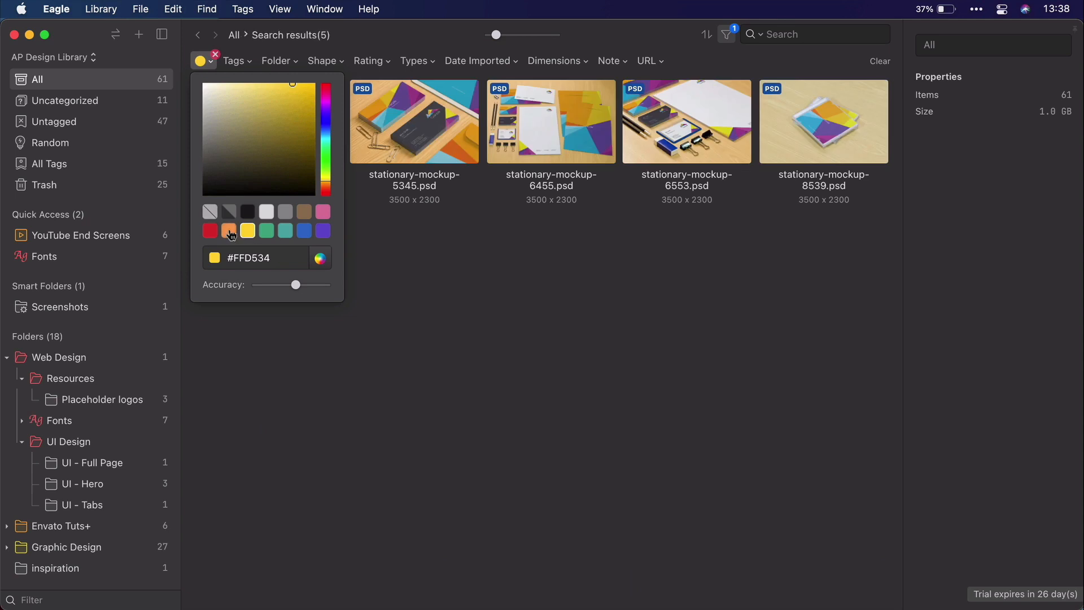
click(229, 231)
click(210, 231)
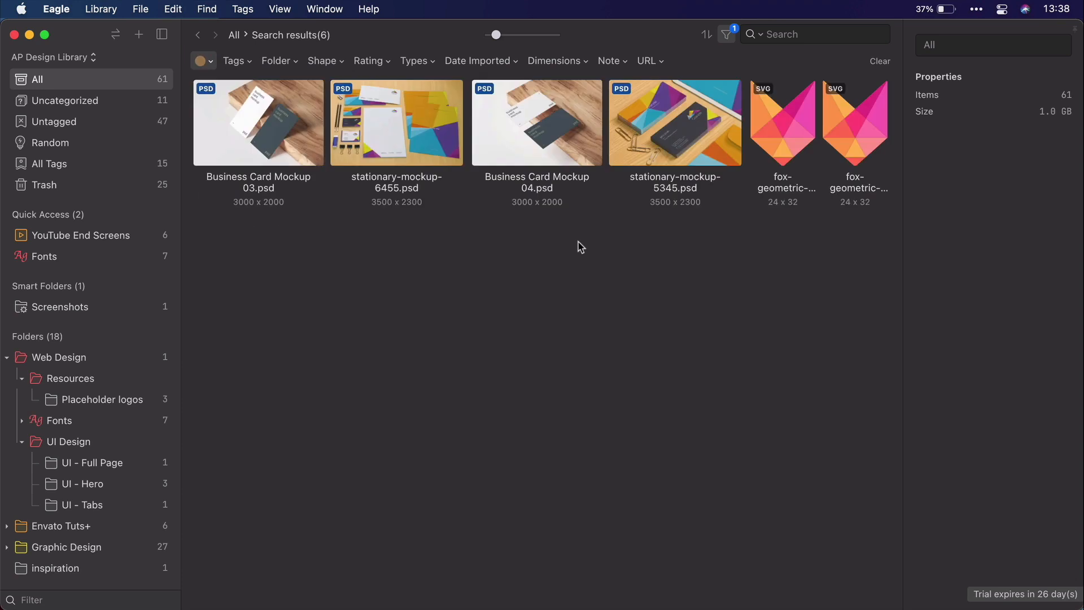
click(214, 56)
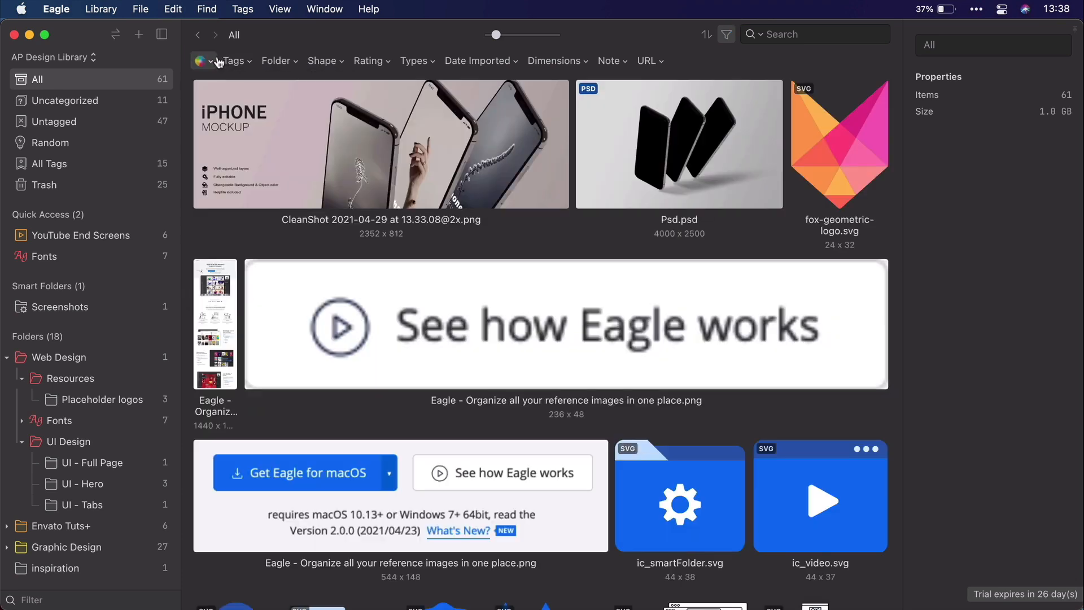
Filter the full library by the Light and Mockup tags with the Any rule, view the matches, and clear the tag filter.
click(247, 63)
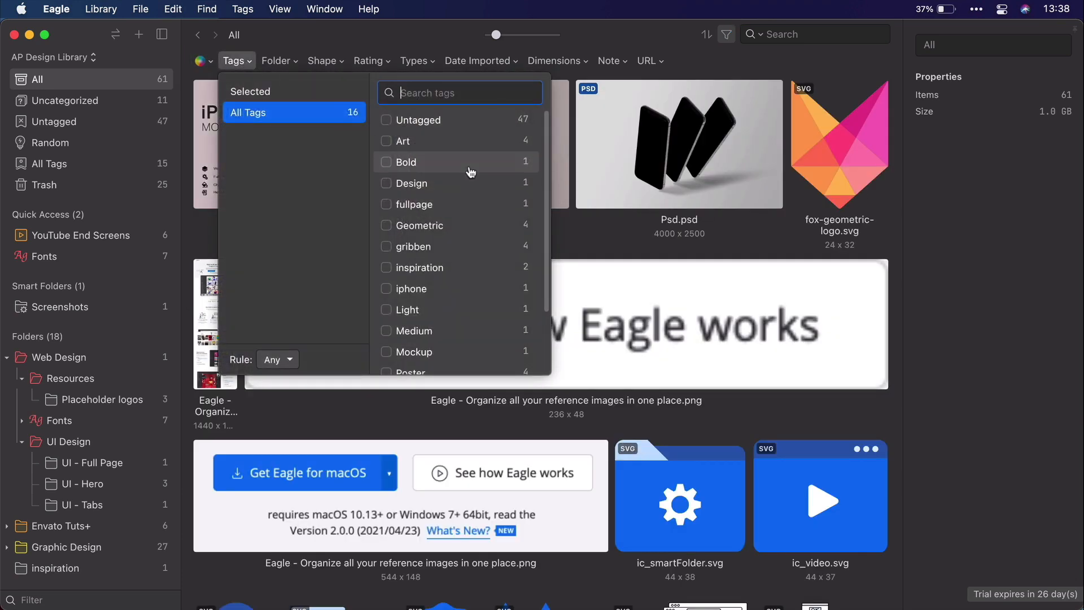
scroll(466, 142, down, 3)
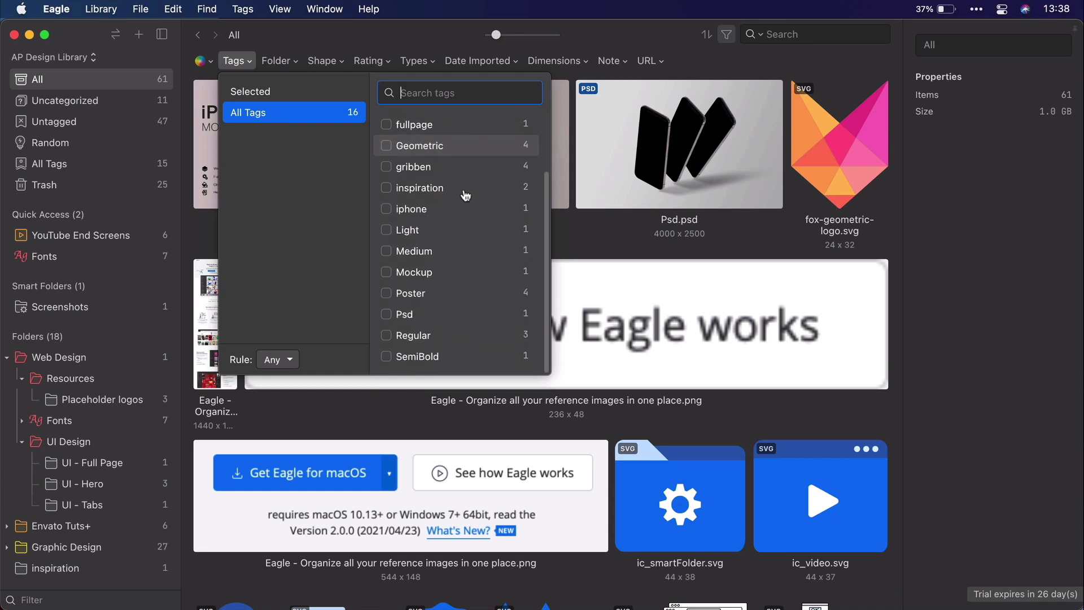
click(387, 231)
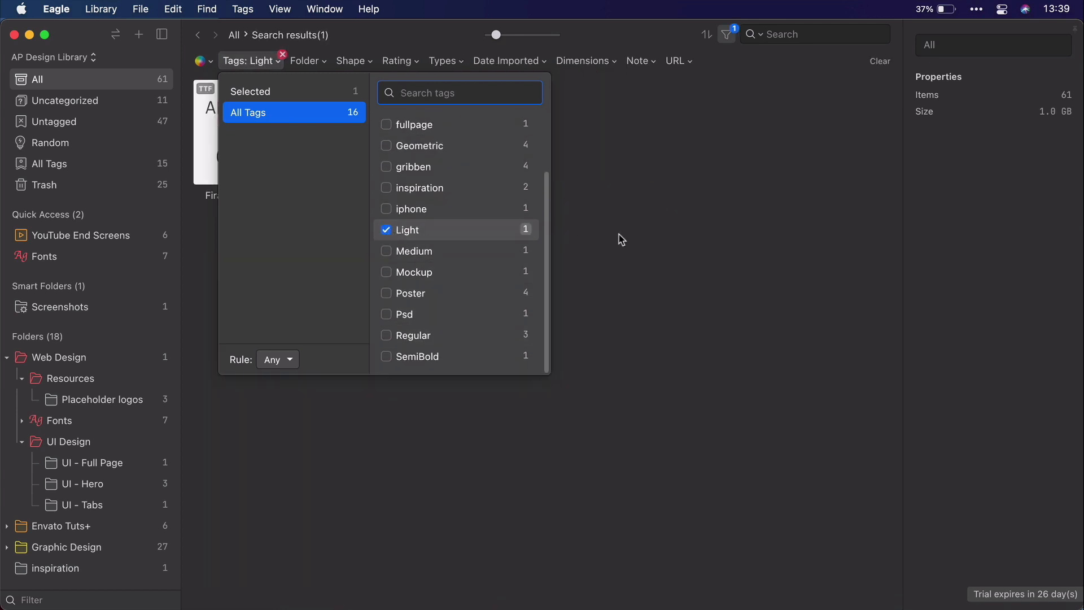
click(389, 273)
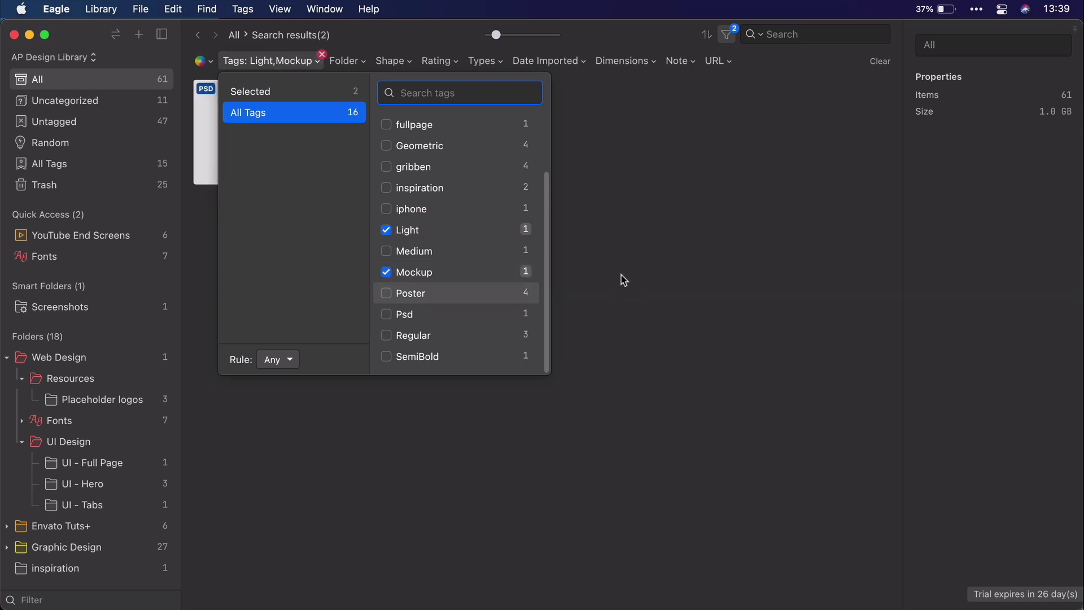
click(640, 272)
drag(331, 245, 565, 225)
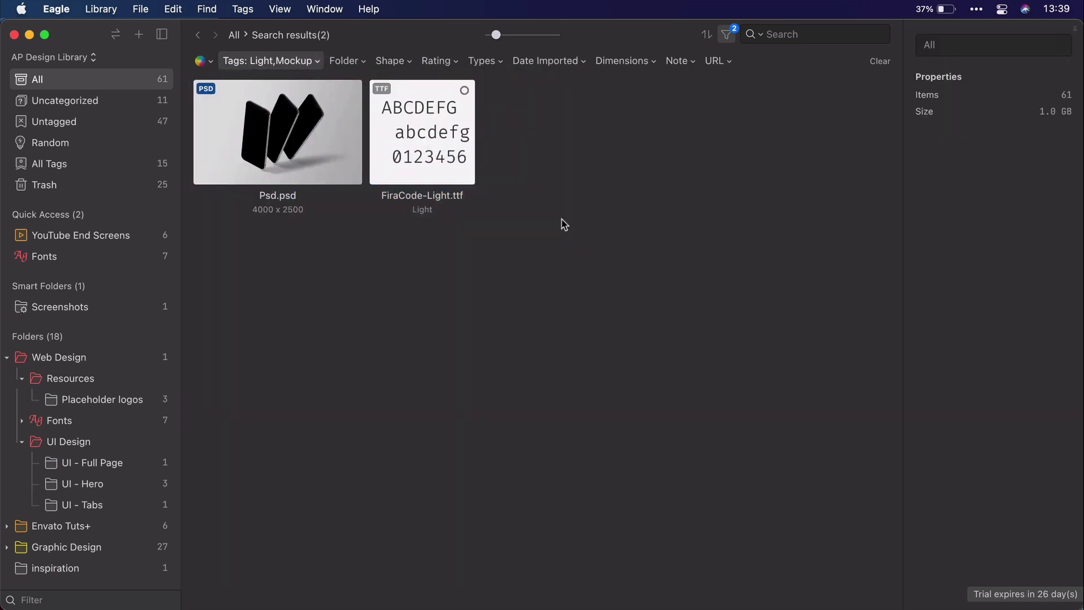
click(322, 57)
Review the folder, shape, rating, type and dimension filter options, and look at the five-star rating setting of Psd.psd.
mouse_move(288, 66)
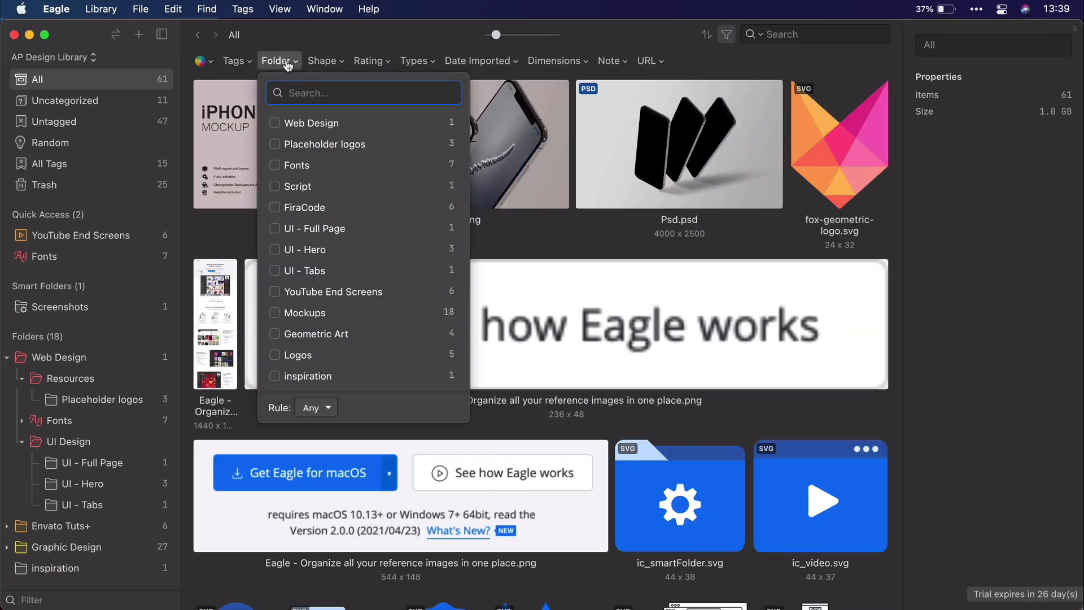
mouse_move(339, 69)
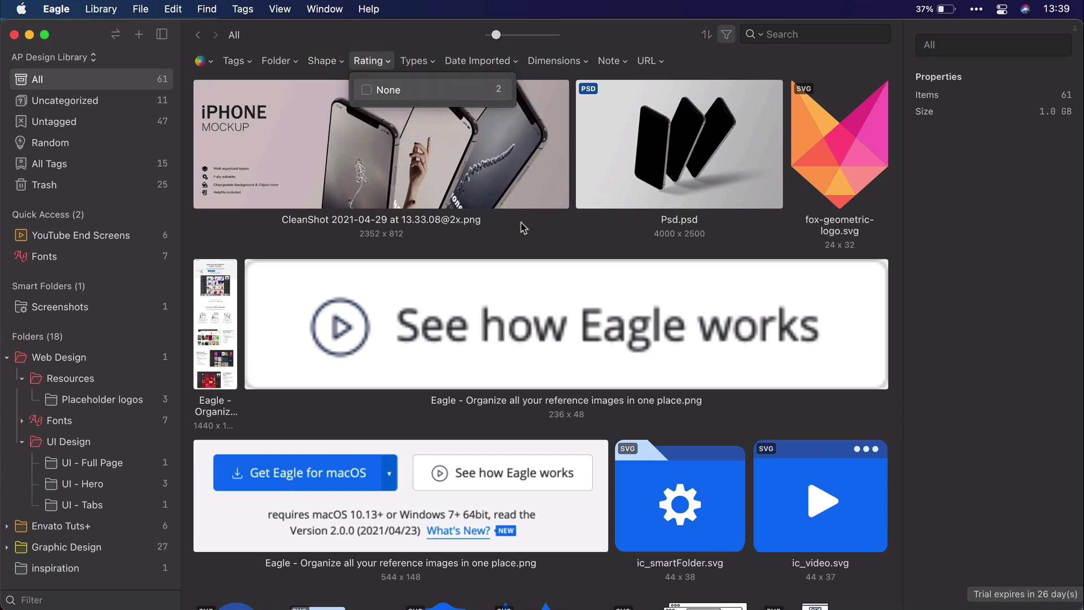
click(671, 156)
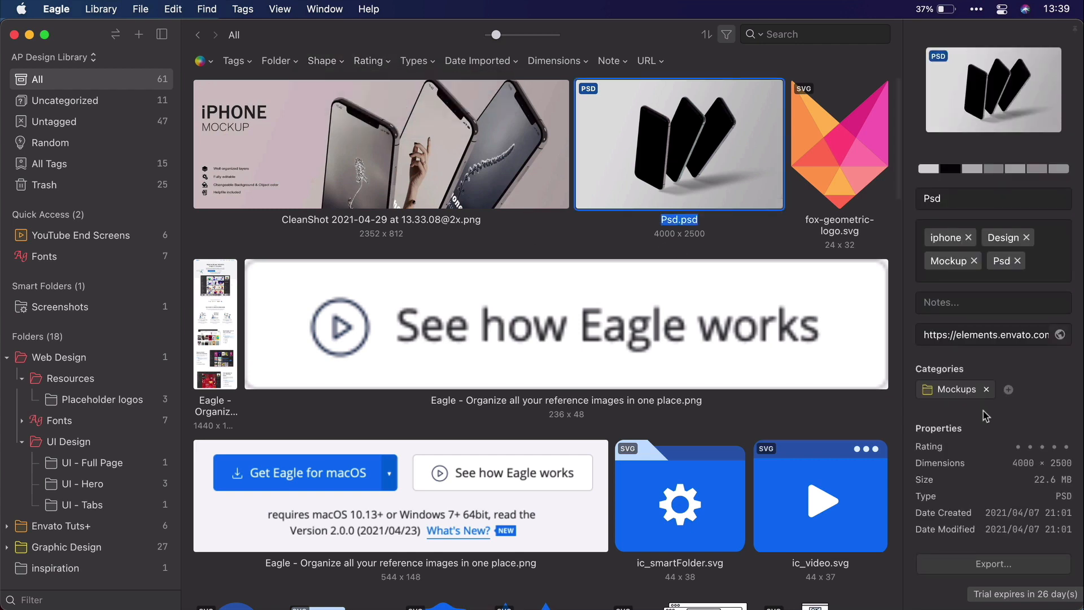
click(1066, 448)
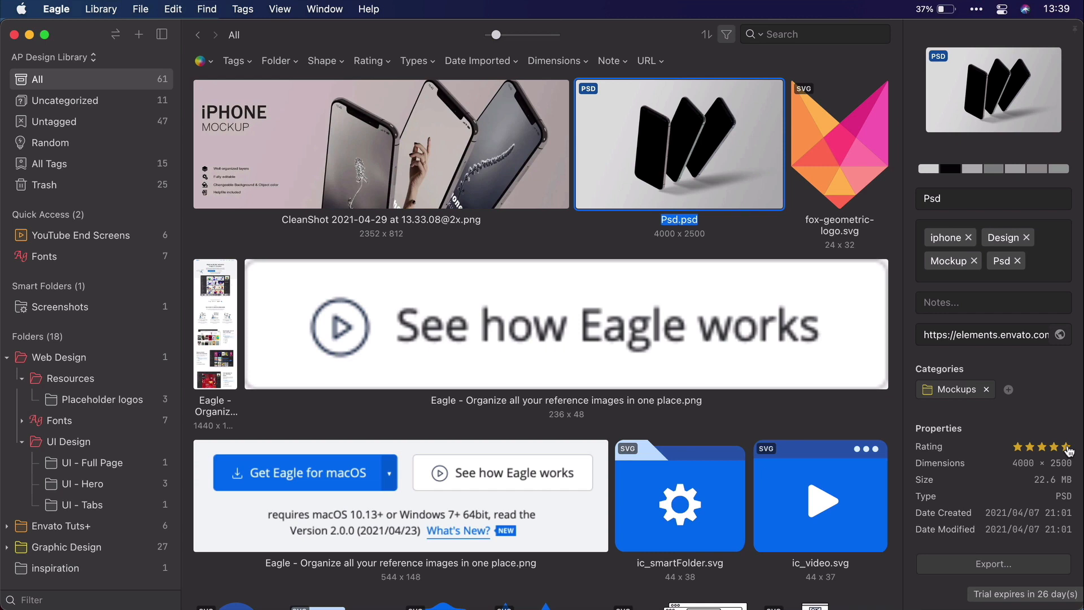
click(425, 63)
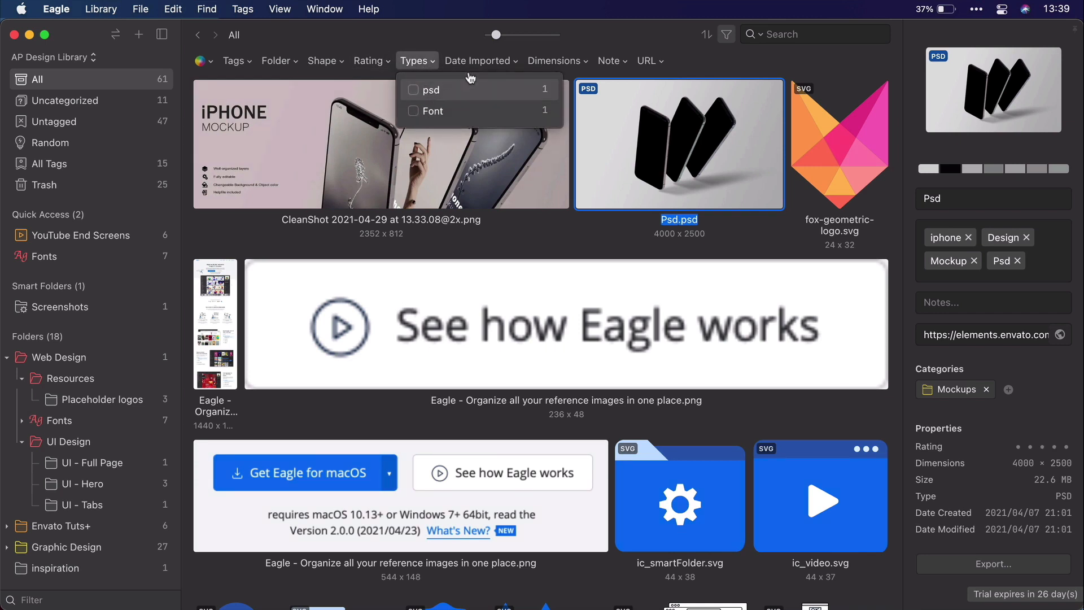
click(548, 60)
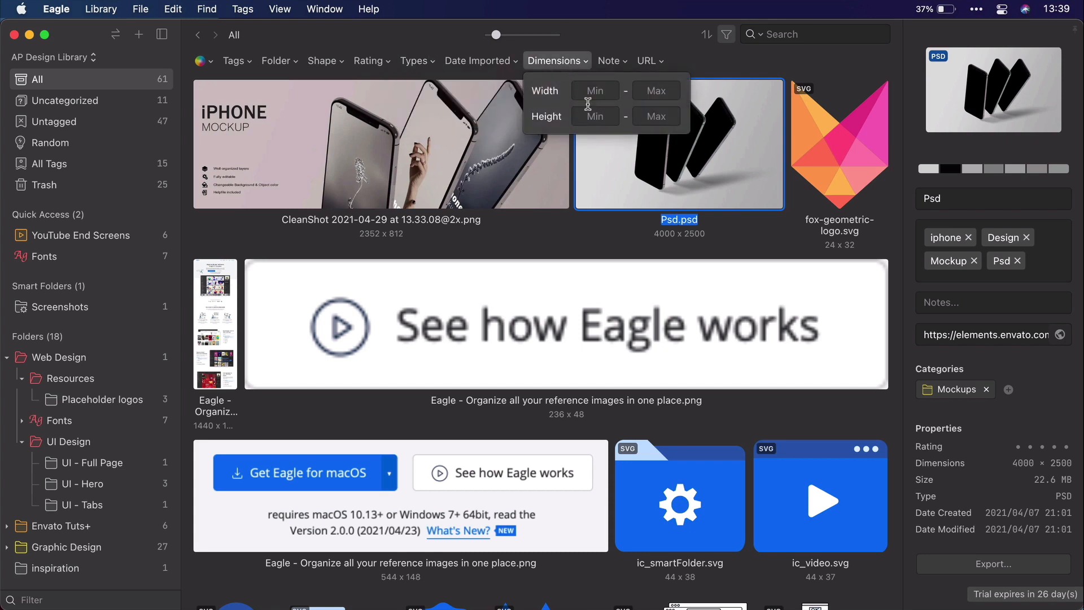
Filter the full library to items that have a source URL containing the keyword "eagle".
click(649, 60)
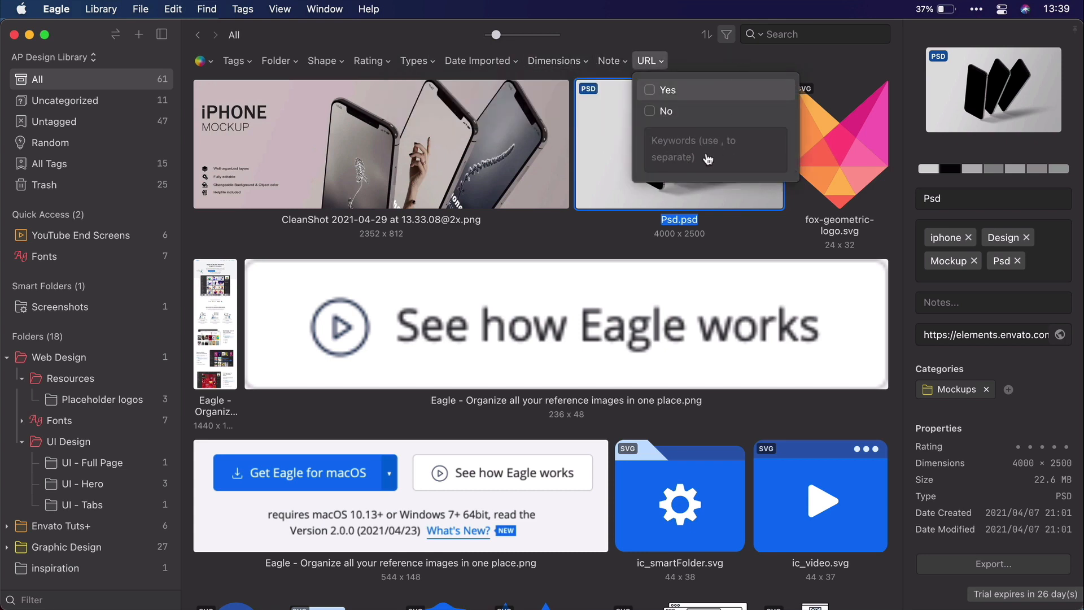
click(654, 92)
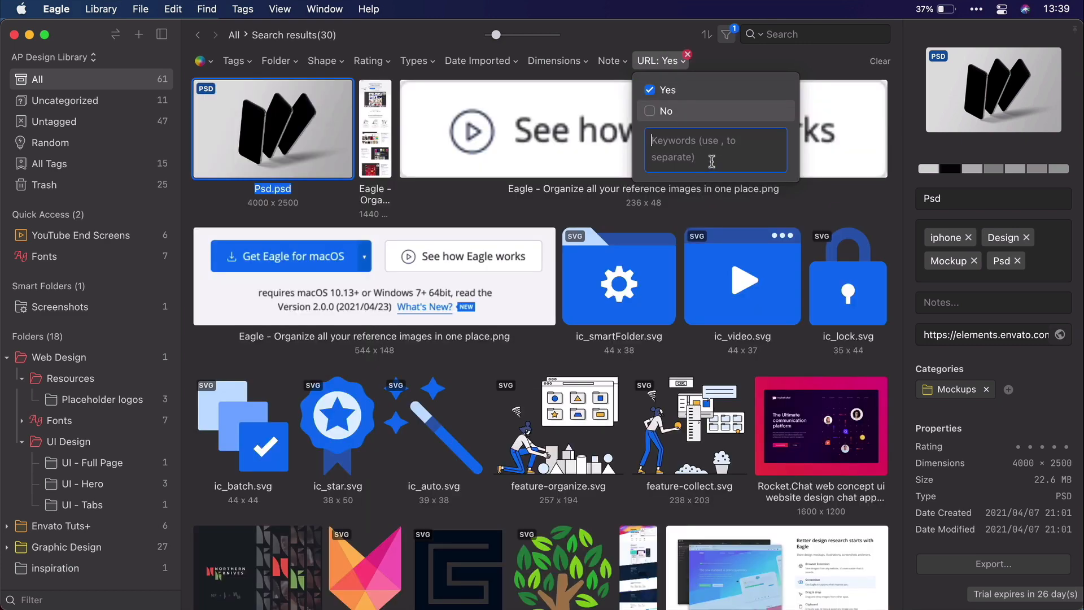
text(eagle)
key(Return)
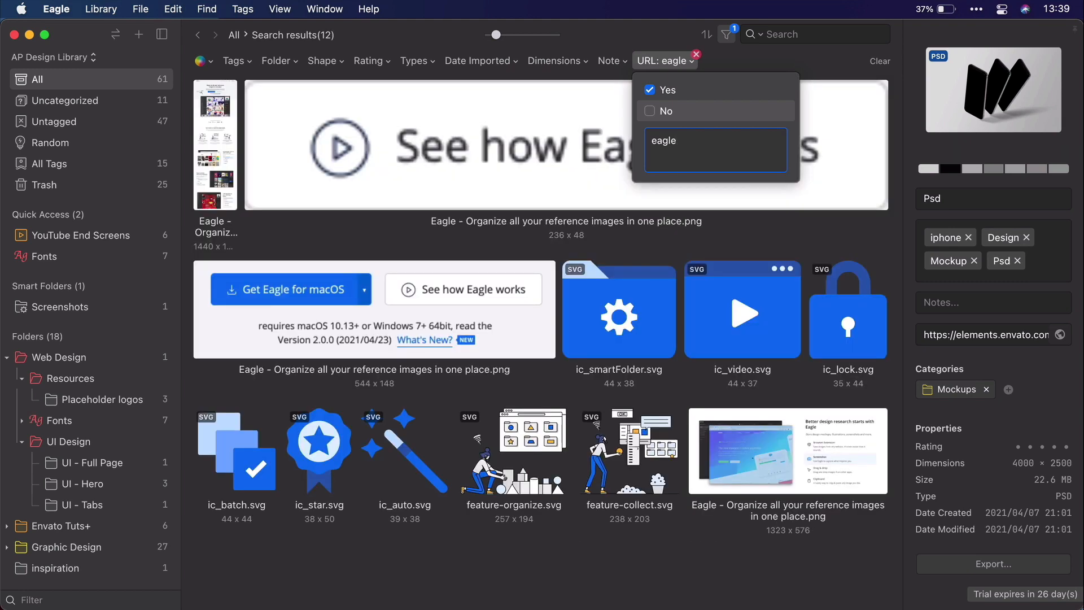
click(741, 223)
Check the source URL of the filtered images and SVG icons one by one, and clear the URL filter.
click(448, 154)
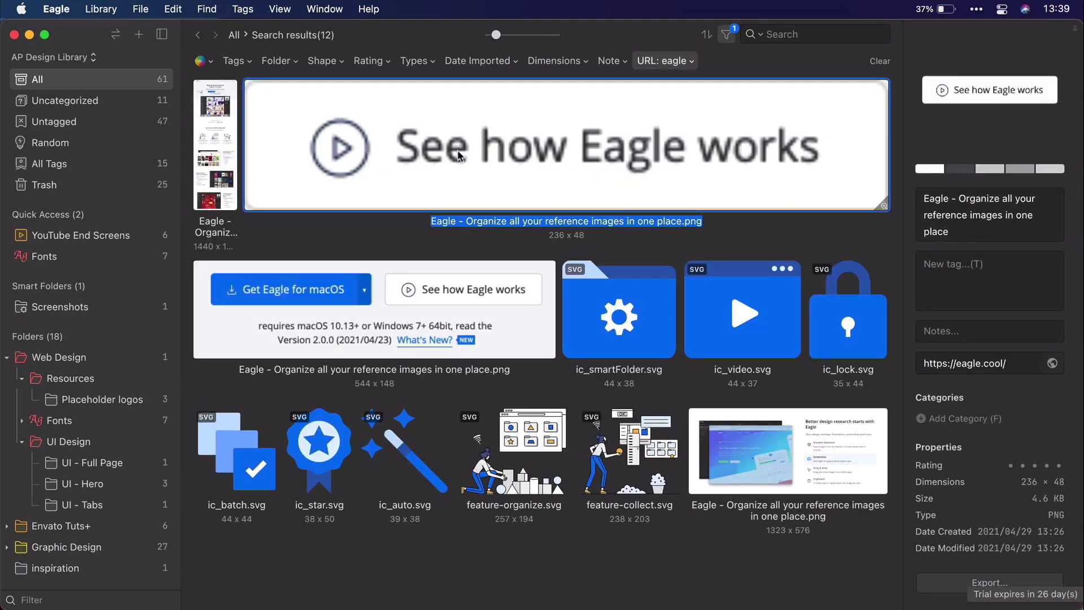
mouse_move(651, 67)
click(208, 160)
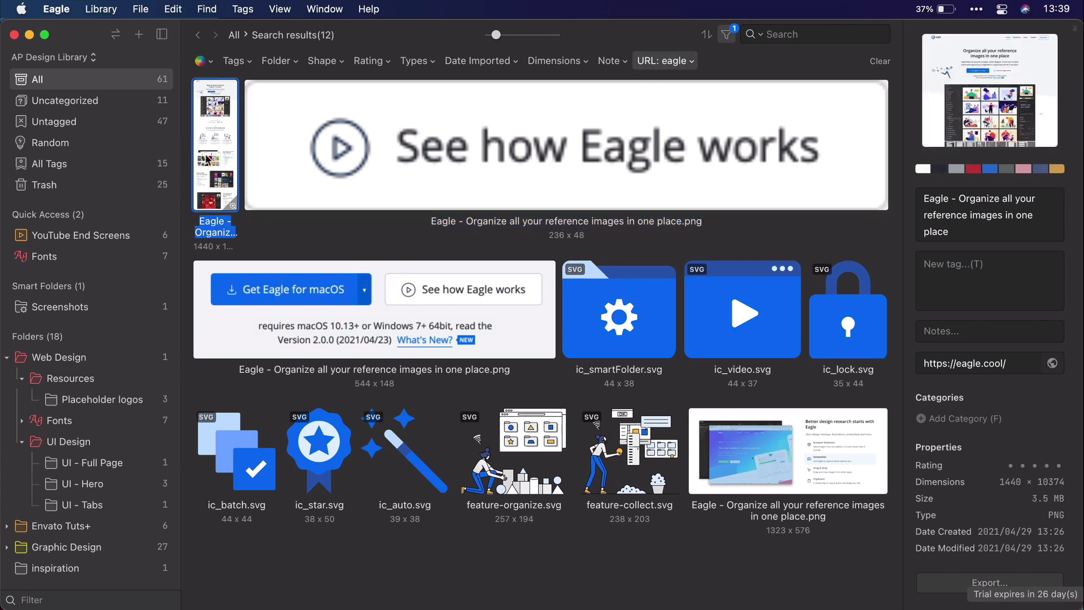
click(493, 163)
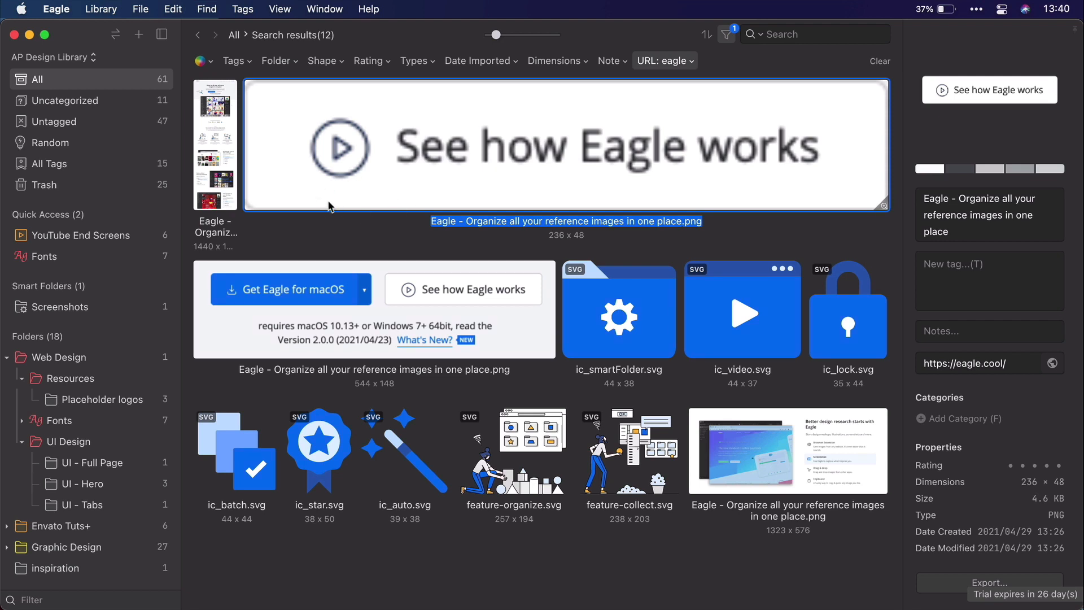
click(994, 357)
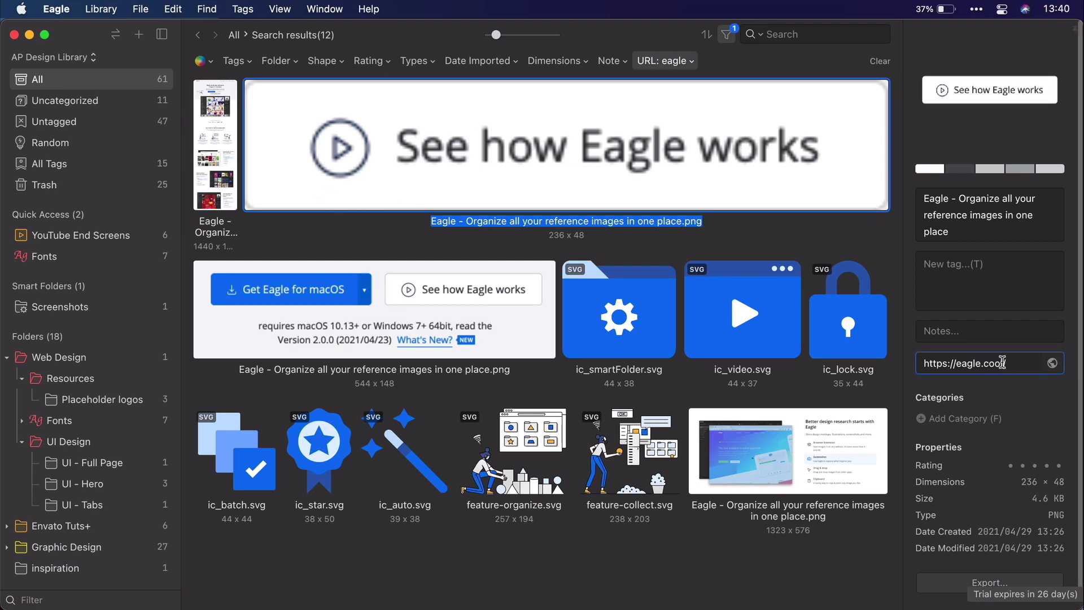
click(548, 351)
click(633, 322)
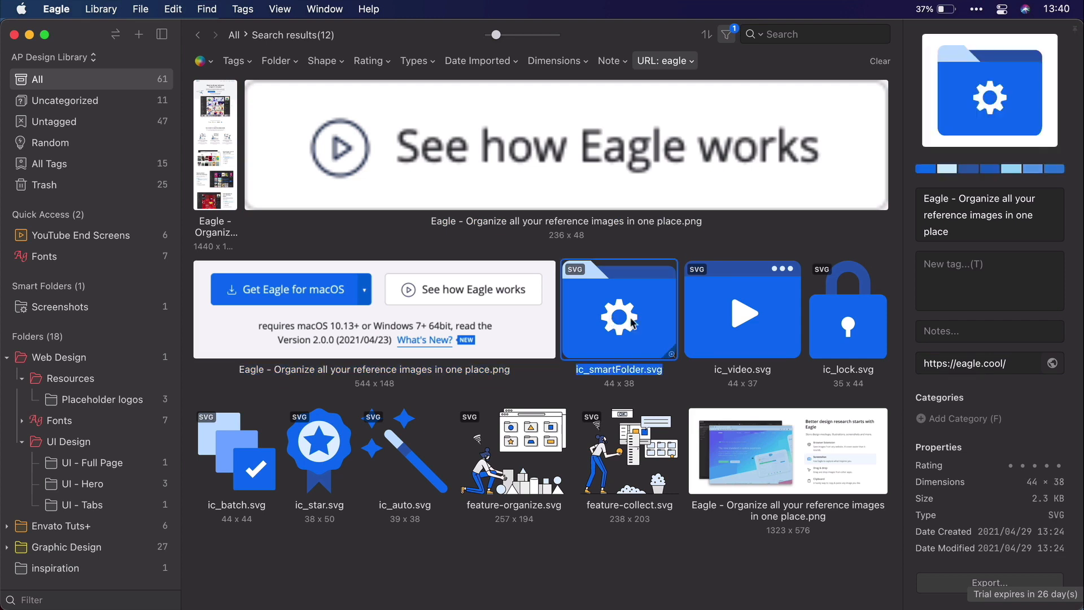
click(742, 313)
click(847, 322)
click(790, 451)
click(644, 460)
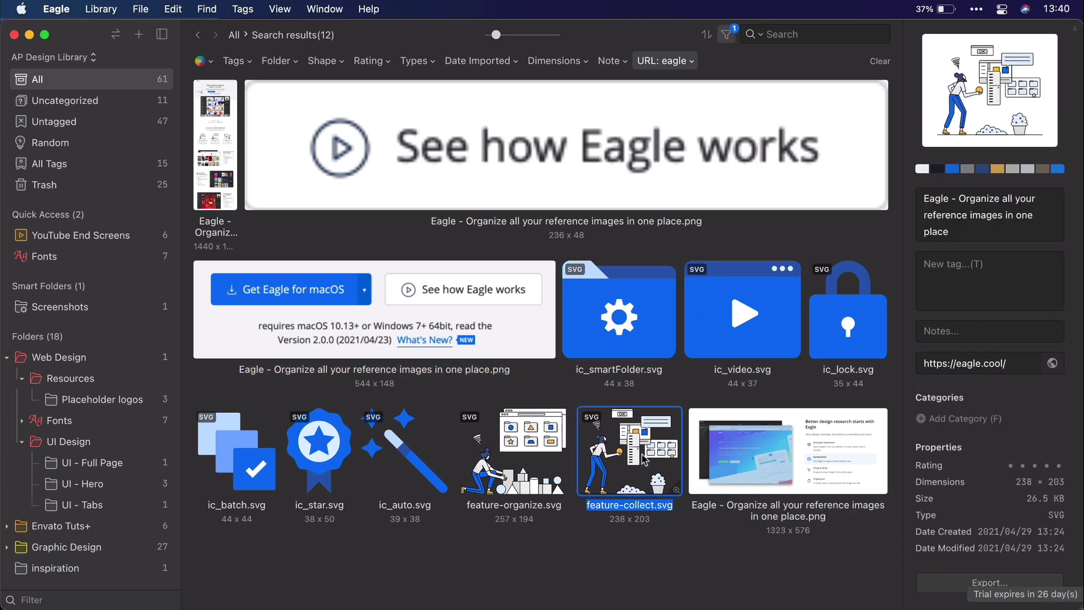
click(514, 454)
click(407, 455)
click(319, 454)
click(275, 451)
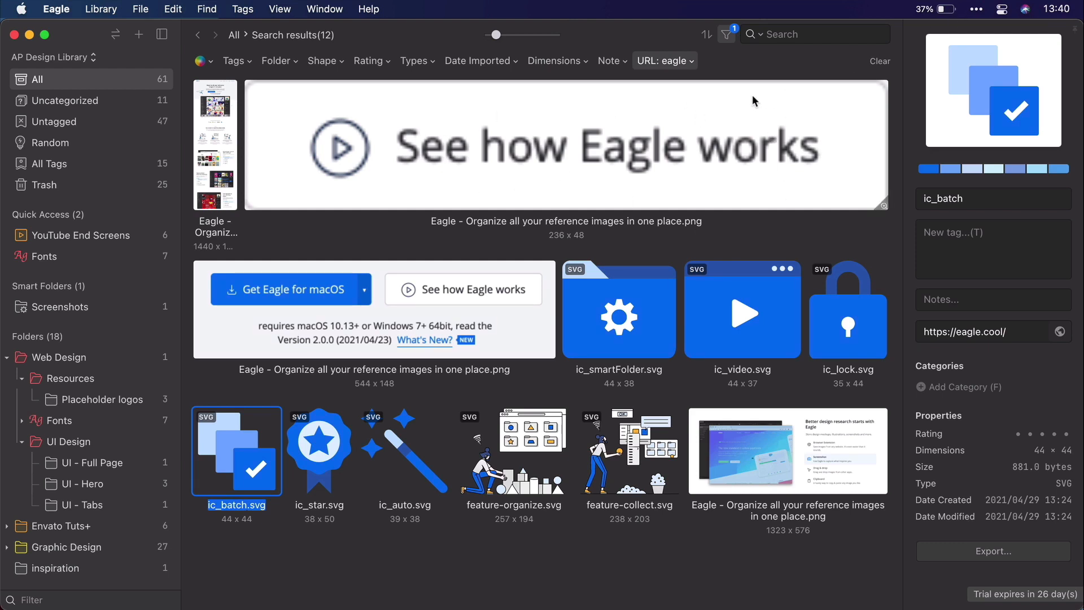
click(880, 61)
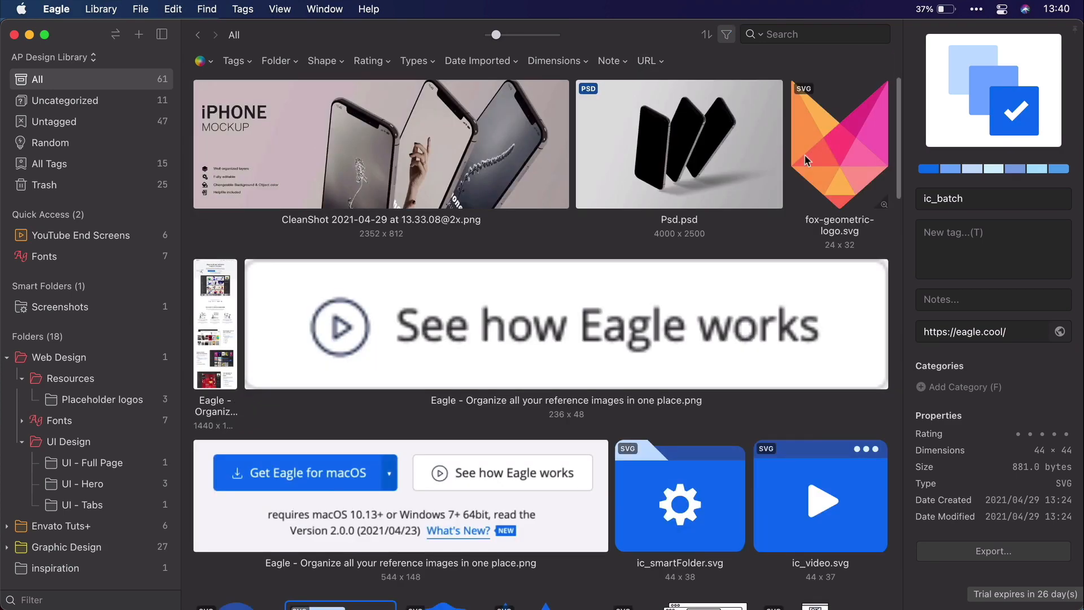